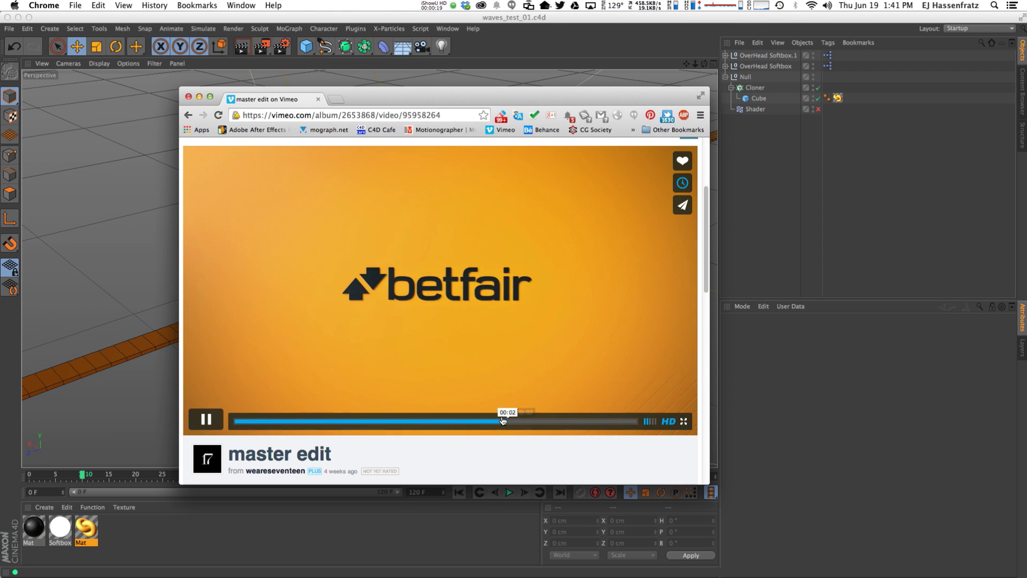
- Scrub through the master edit reference video and pause it
mouse_move(417, 422)
mouse_down()
mouse_move(305, 424)
mouse_move(485, 420)
mouse_move(292, 430)
mouse_move(406, 422)
mouse_up()
click(210, 429)
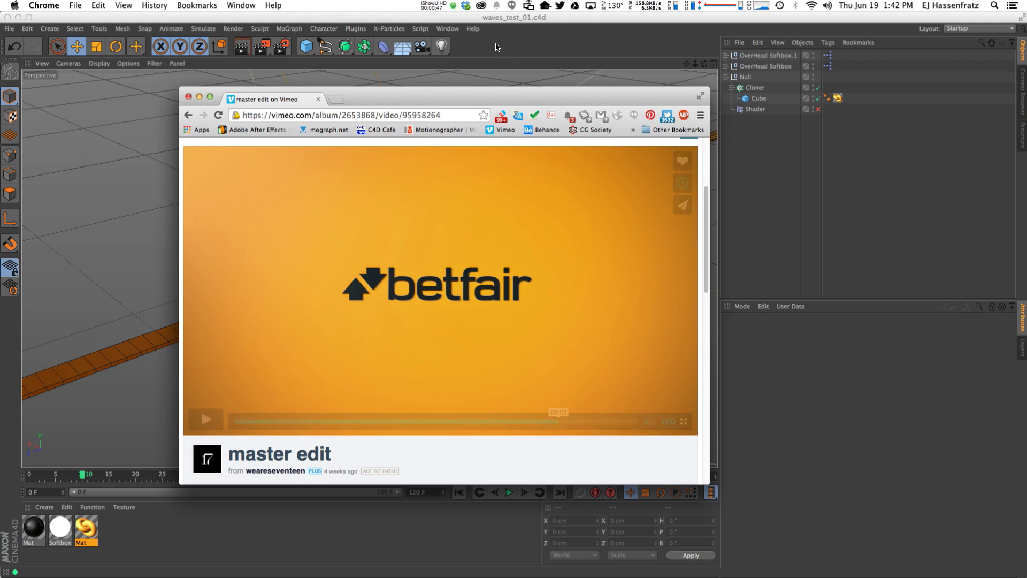
- Switch to Cinema 4D, play back the rendered wave animation in the Picture Viewer, and put the viewer away
click(448, 29)
click(224, 205)
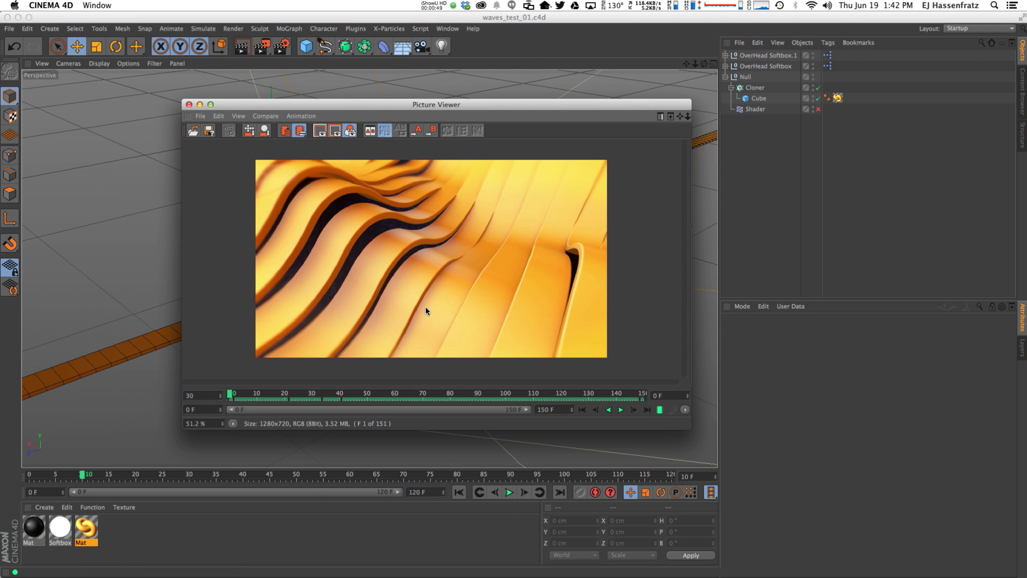
click(660, 409)
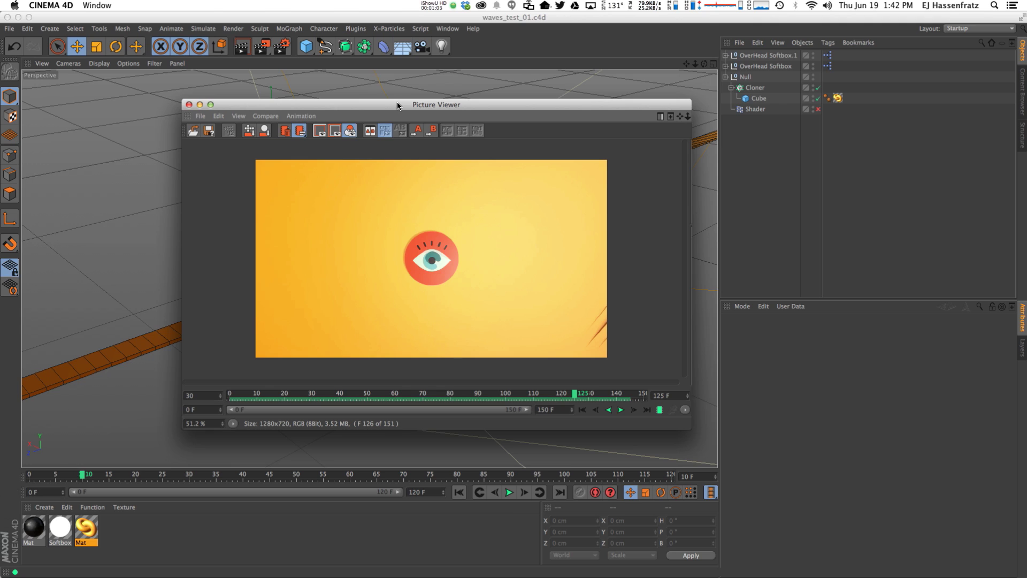
double_click(382, 107)
click(167, 539)
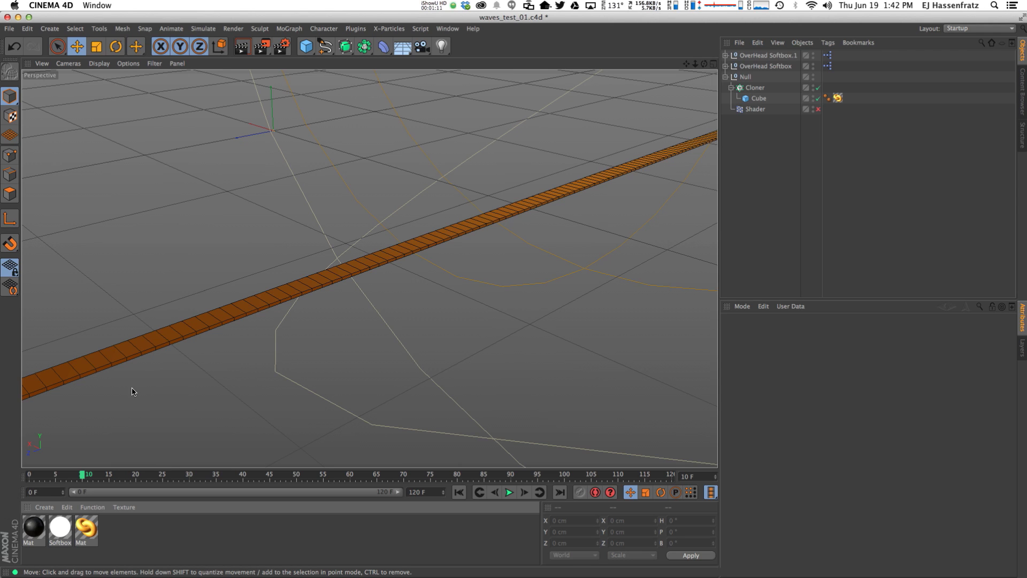
- Examine the Cloner, its Cube child and the Shader effector, toggling the Cloner off and on again
click(380, 264)
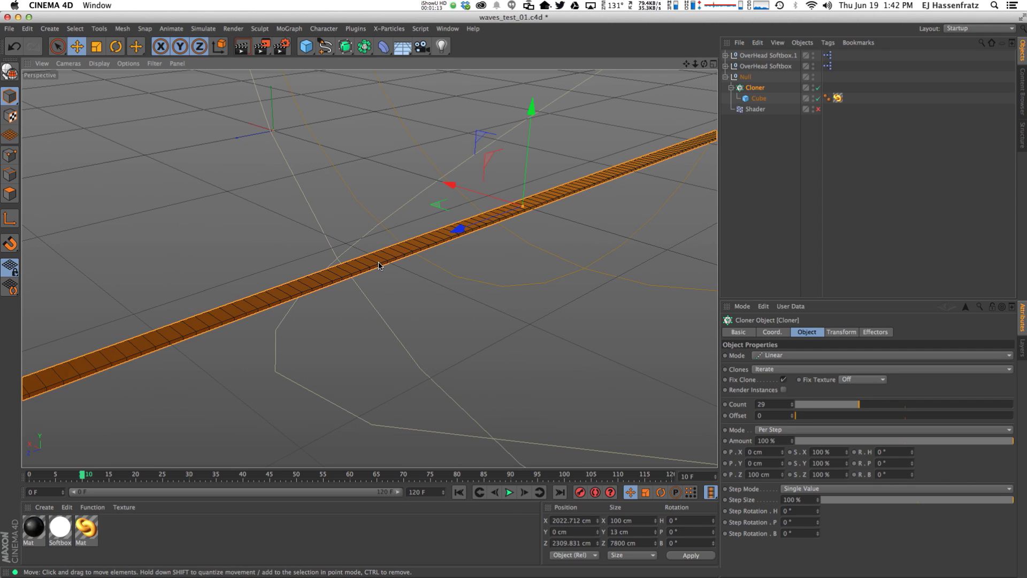
click(751, 111)
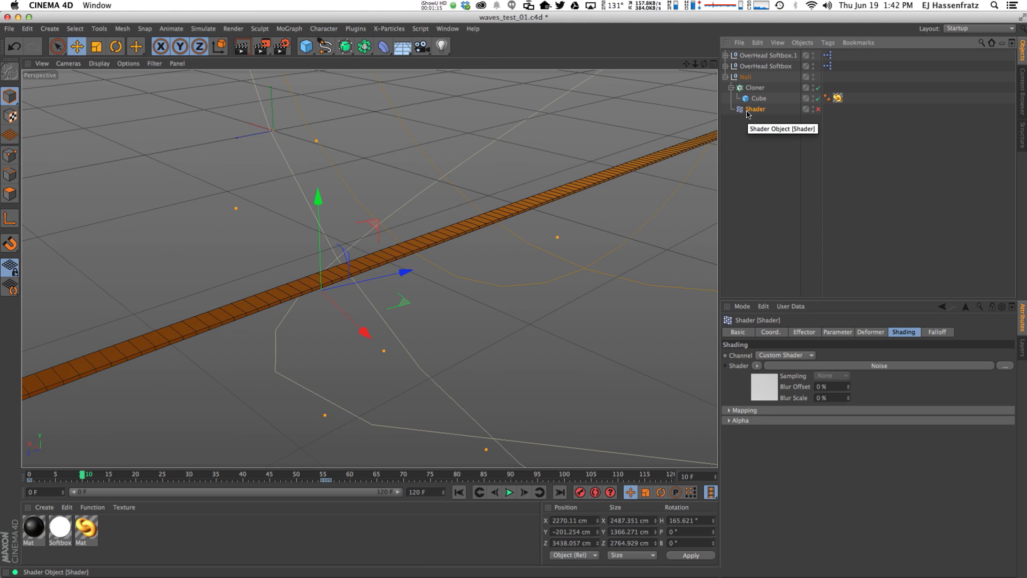
click(757, 100)
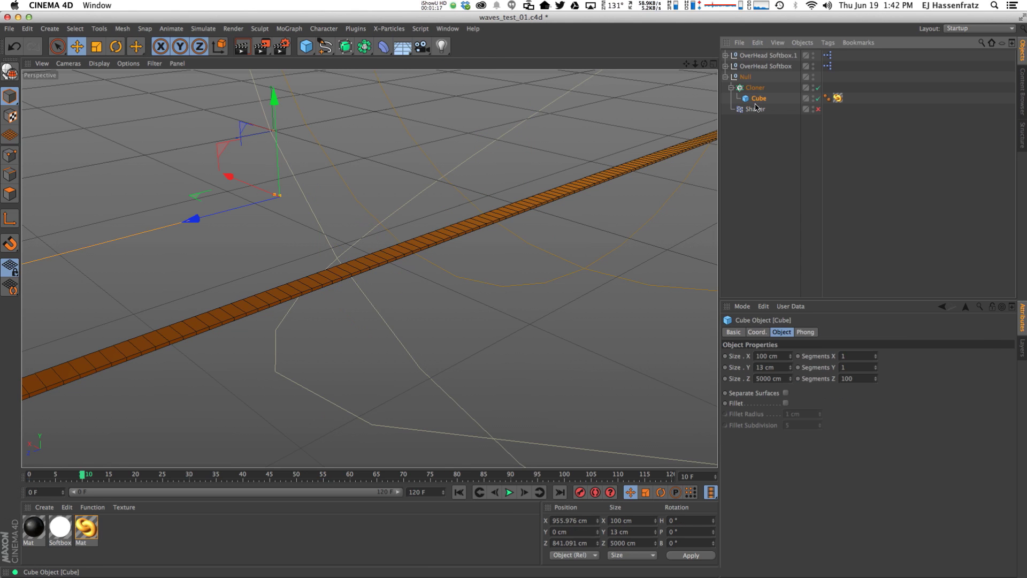
click(818, 89)
click(818, 88)
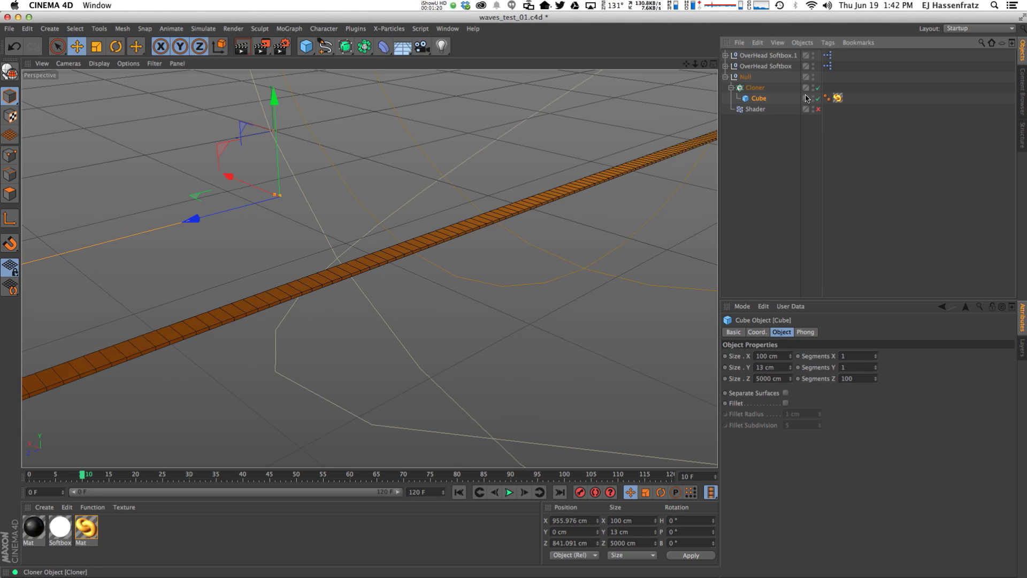
click(755, 88)
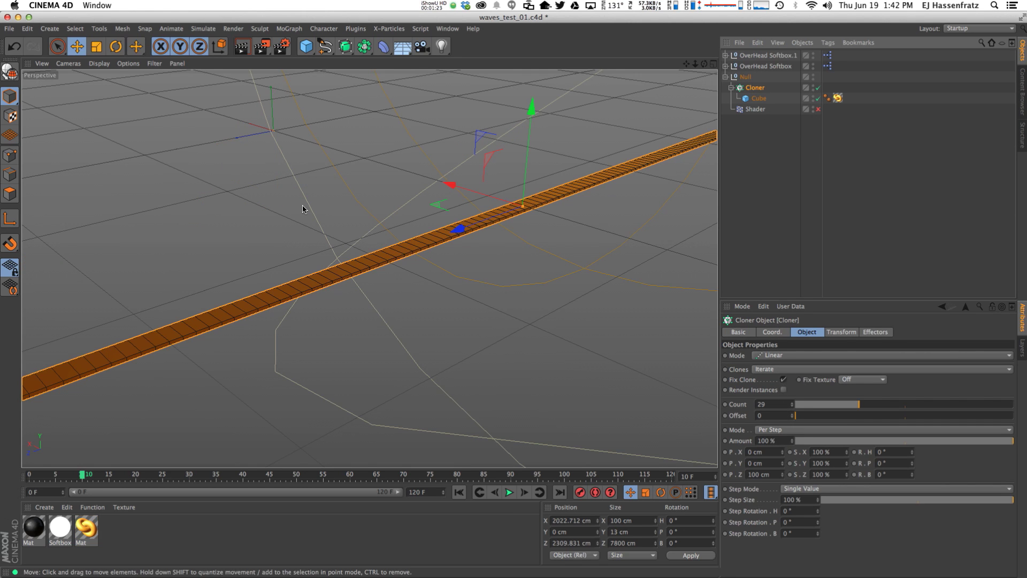
click(755, 109)
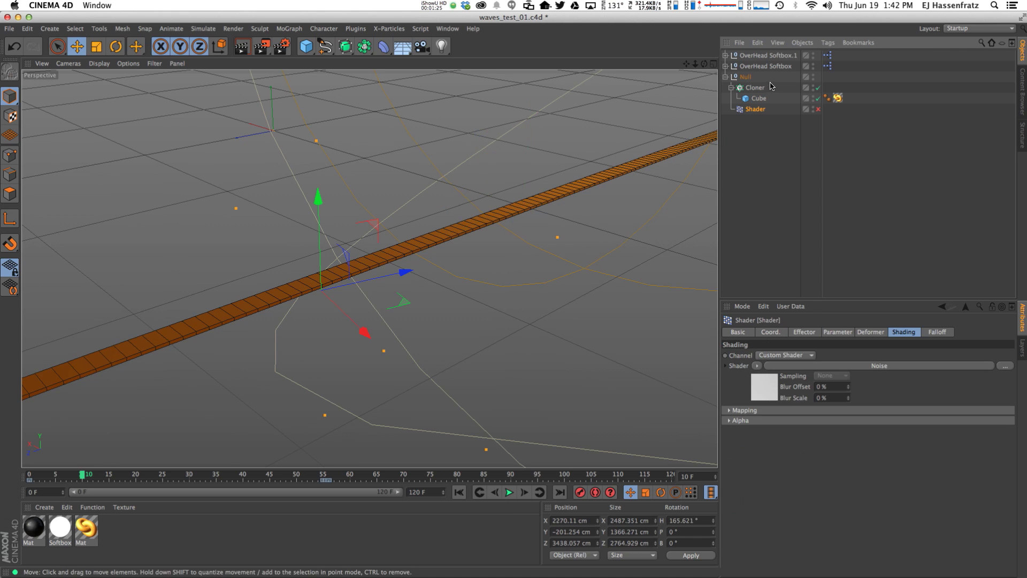
click(755, 87)
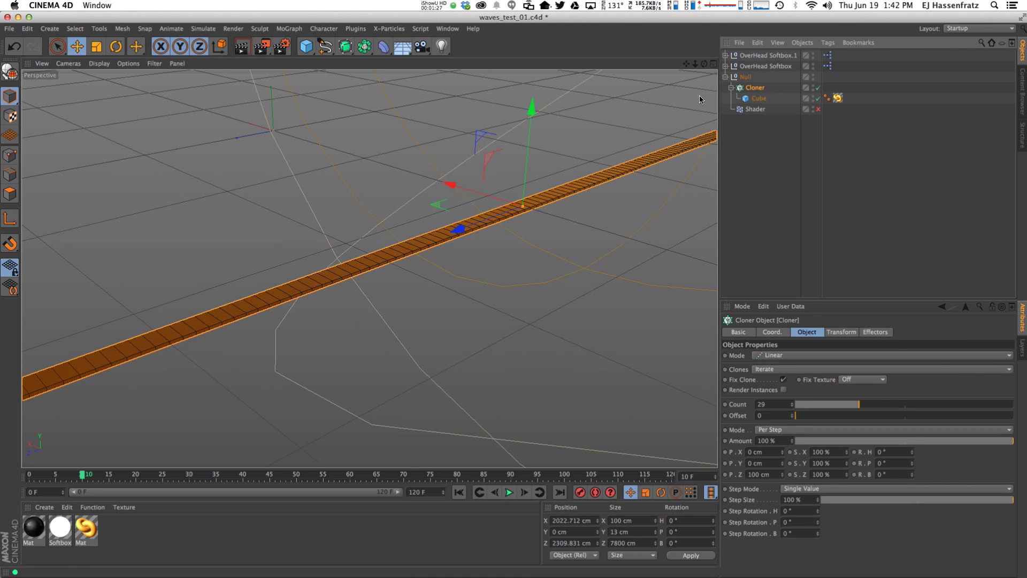
- Examine the Shader effector's shading setup, including the settings of its Noise shader
click(755, 109)
click(934, 335)
click(905, 333)
click(802, 367)
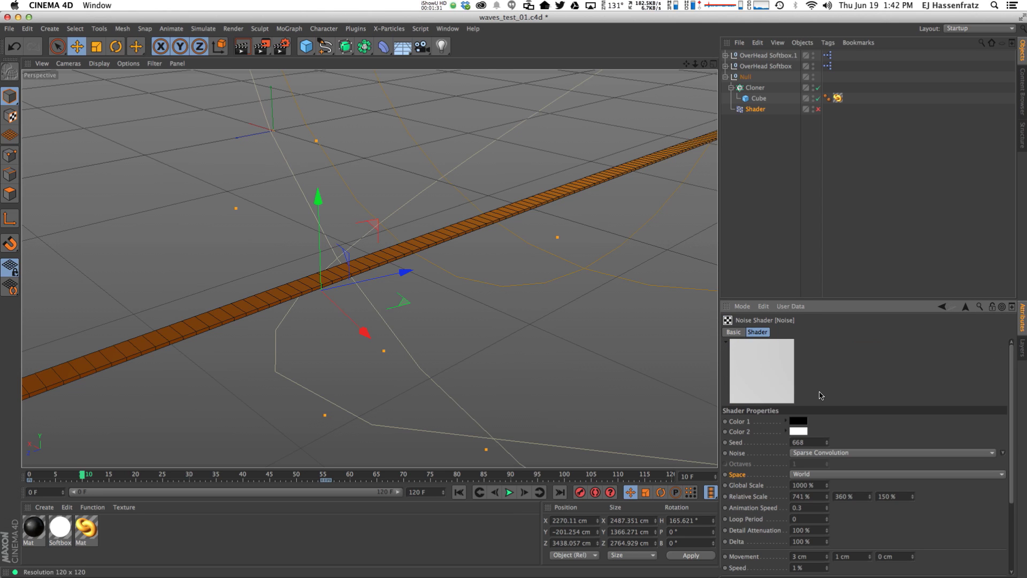
- Review the Shader effector's strength limits, transform parameters and deformation options, keeping the deformation on Polygon
click(755, 109)
click(804, 331)
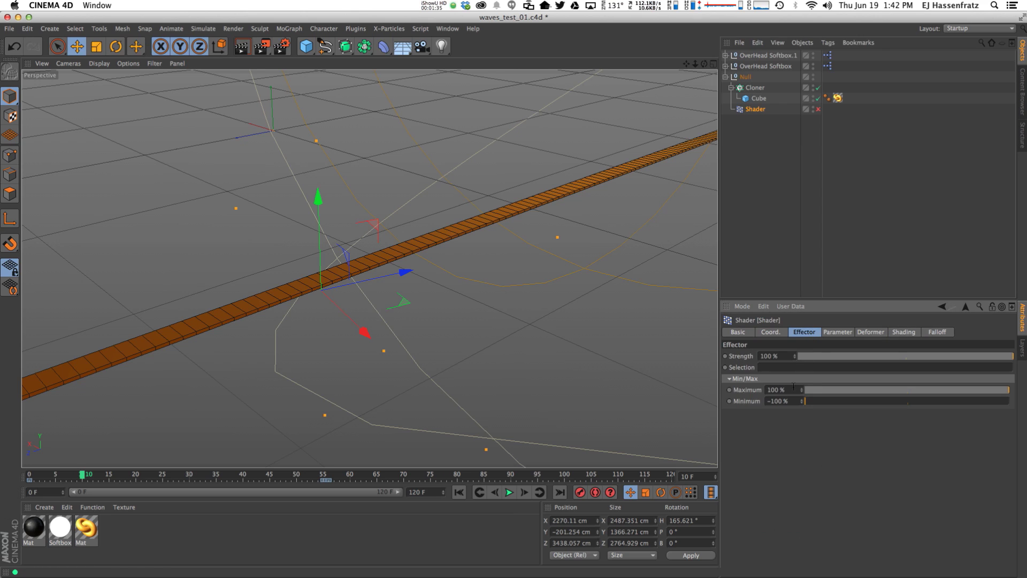
click(834, 334)
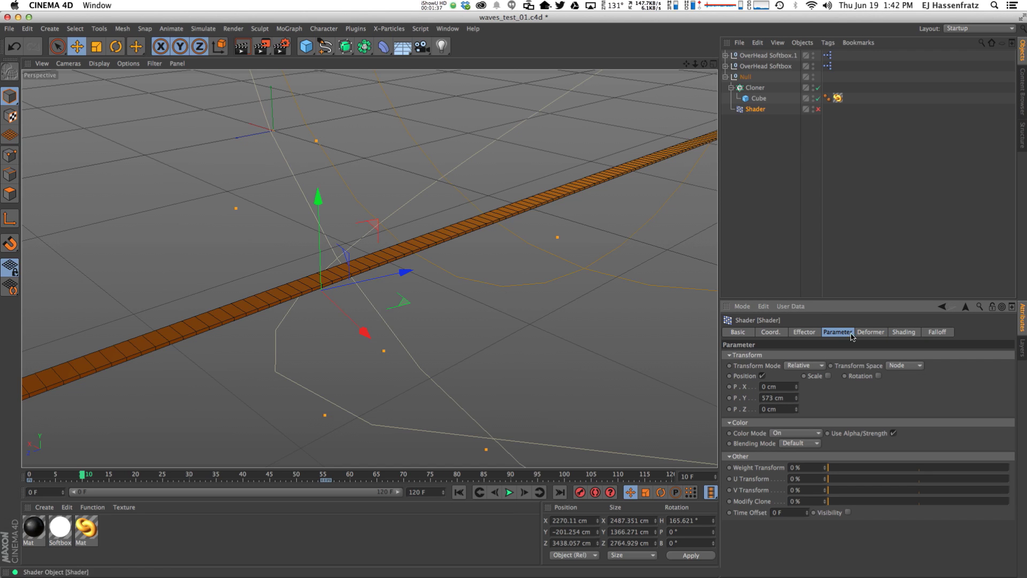
click(887, 332)
click(870, 332)
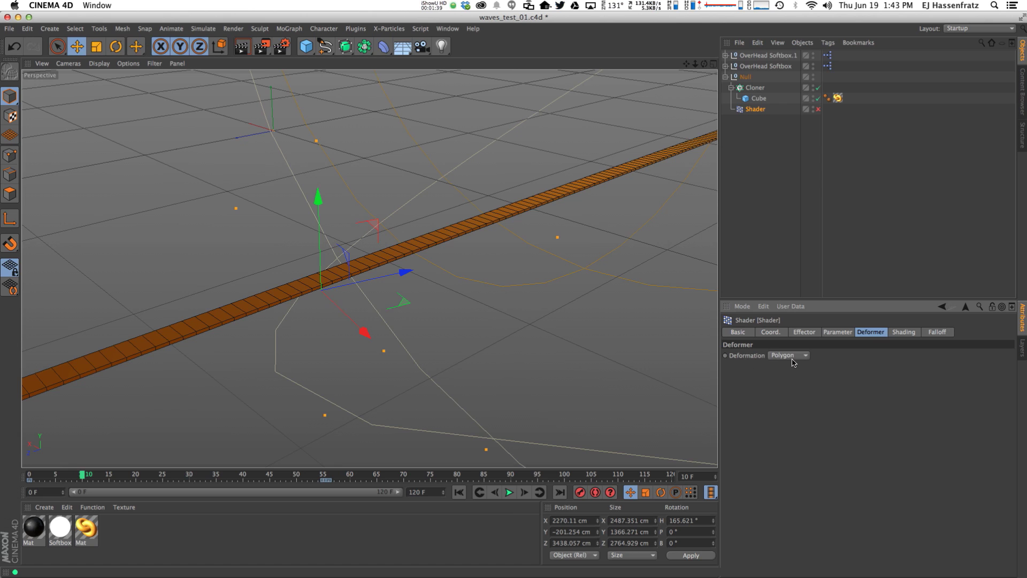
click(791, 357)
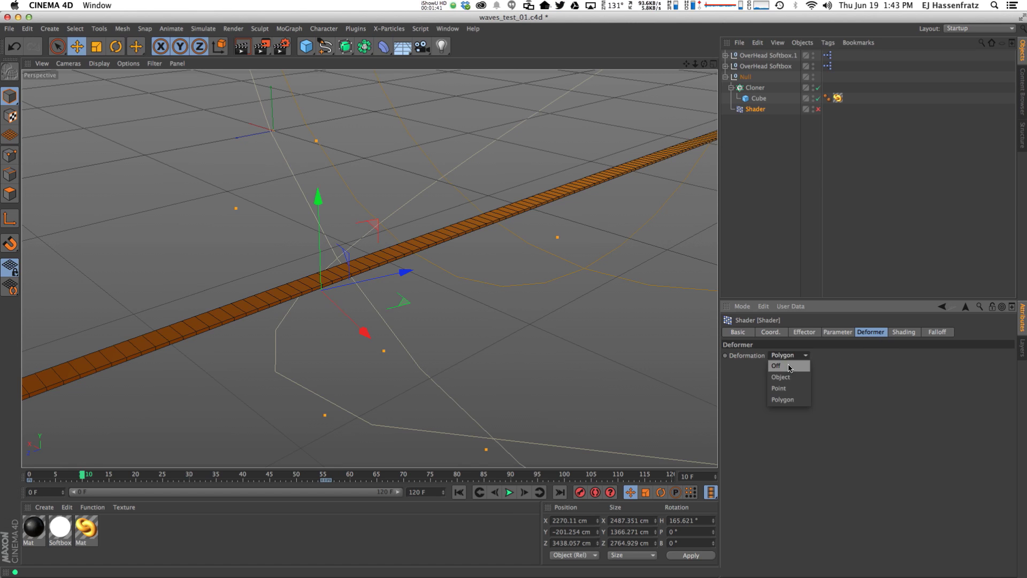
click(787, 406)
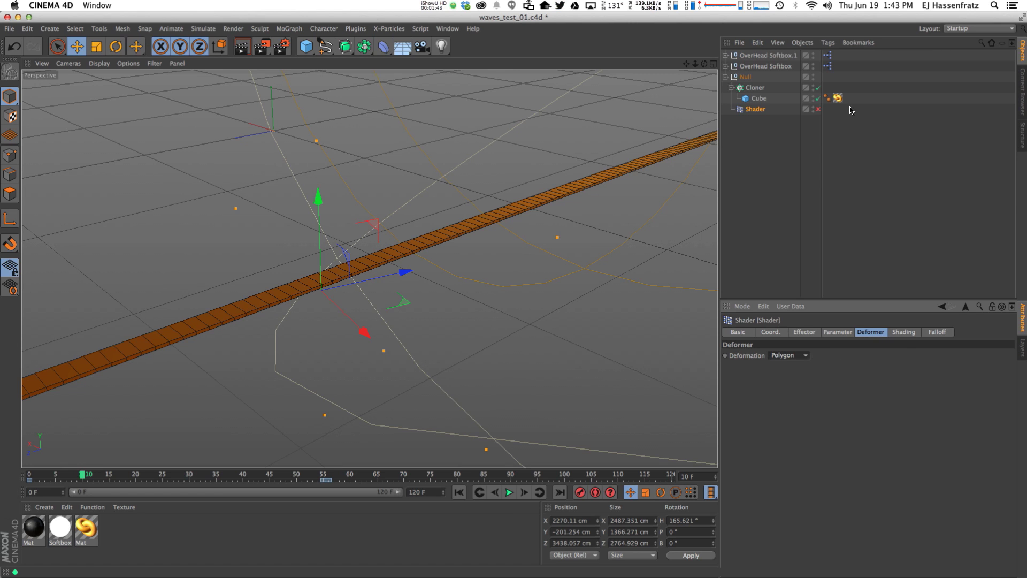
- Enable the Shader effector and move it along the cube strip to about X 2226, Y -131, Z 3191 cm
click(818, 109)
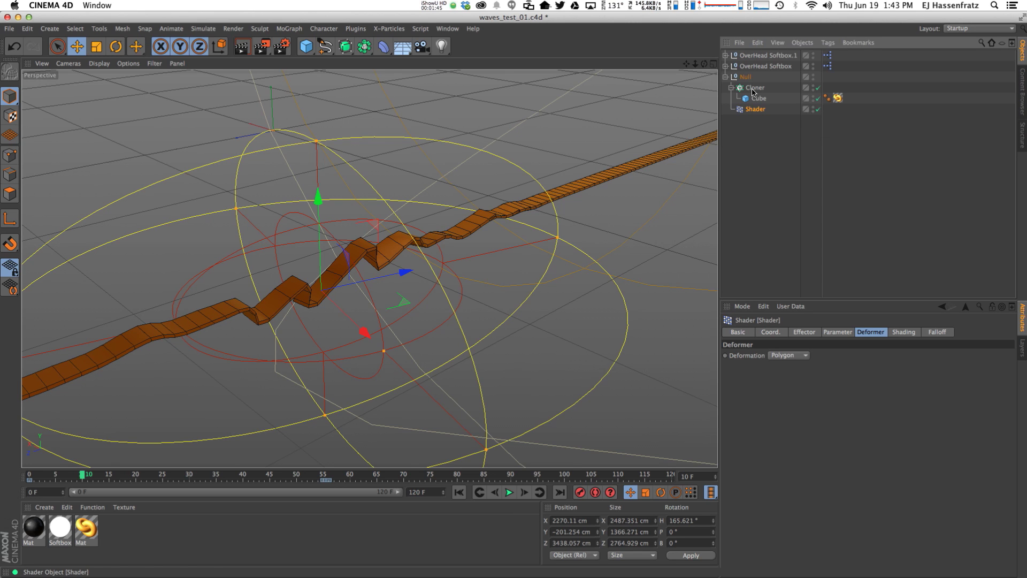
click(937, 331)
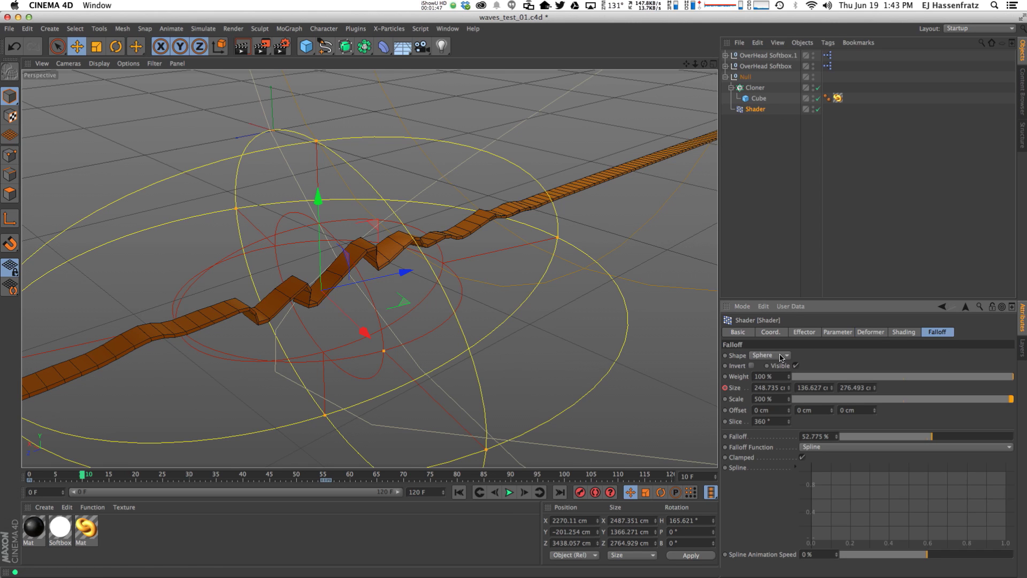
click(758, 110)
alt+drag(369, 269, 357, 251)
drag(426, 220, 557, 214)
- Play the animation of the deformed strip while checking the Shader's deformer and shading settings, stopping at frame 104
click(509, 492)
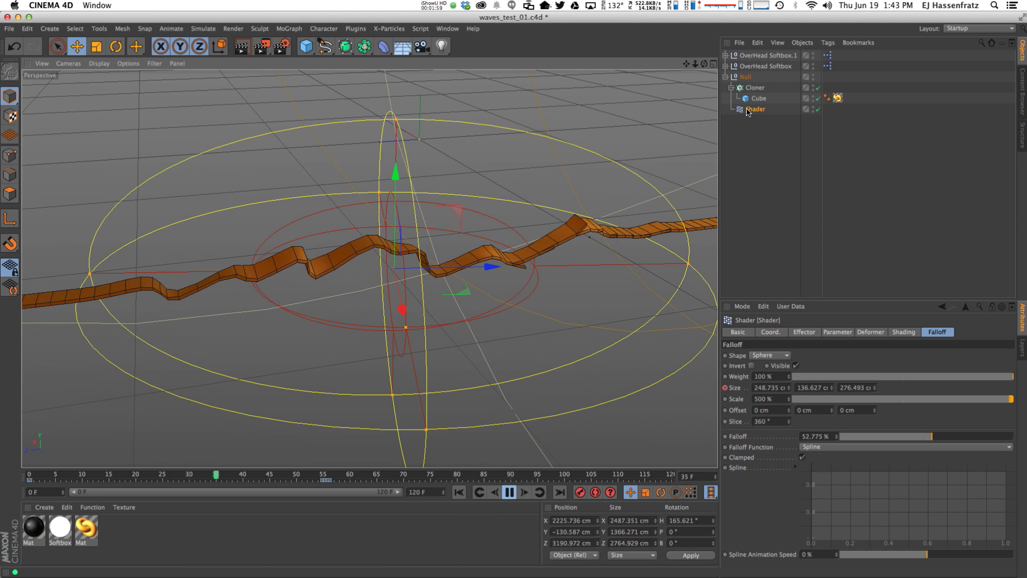
click(868, 332)
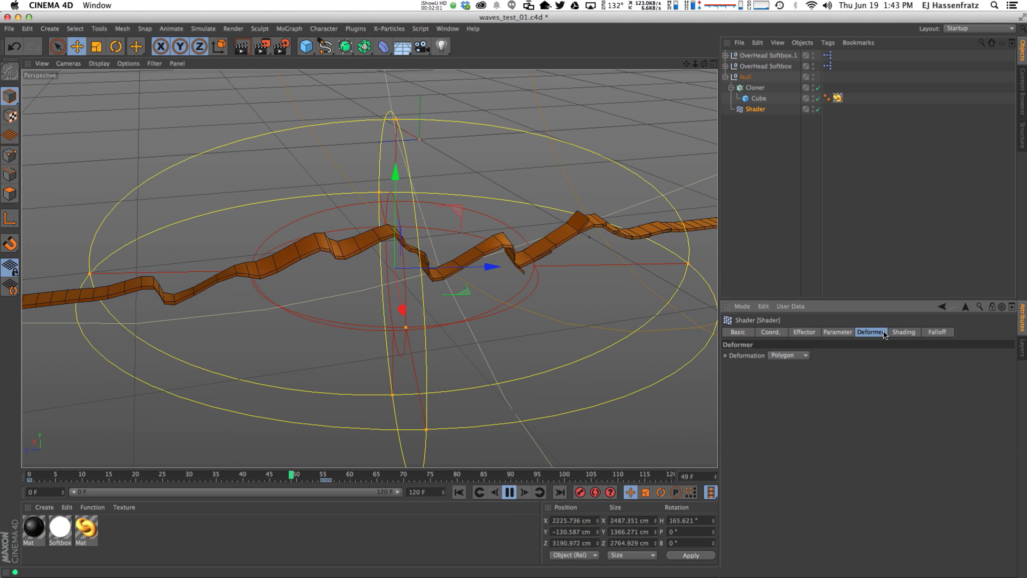
click(904, 332)
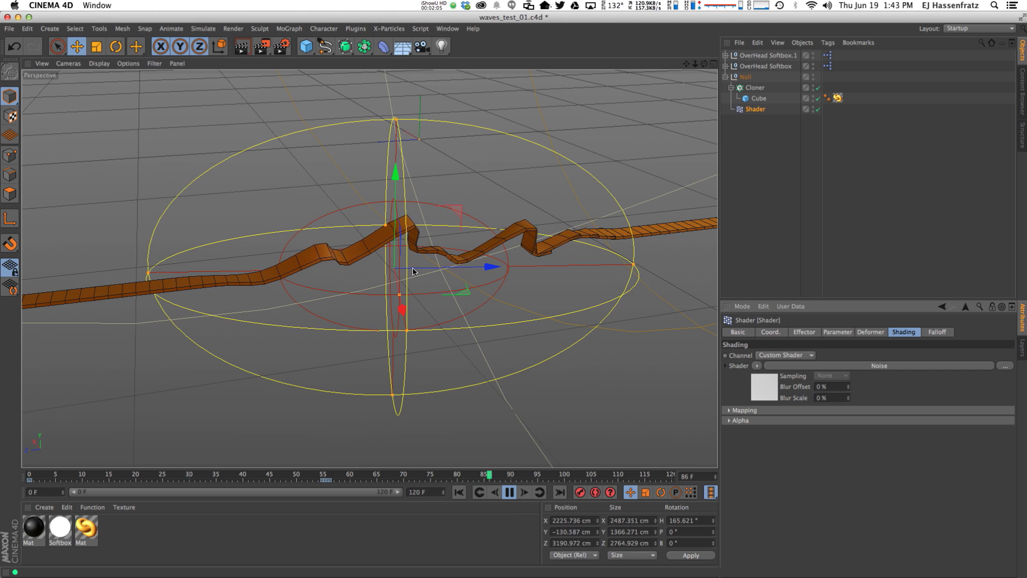
key(F8)
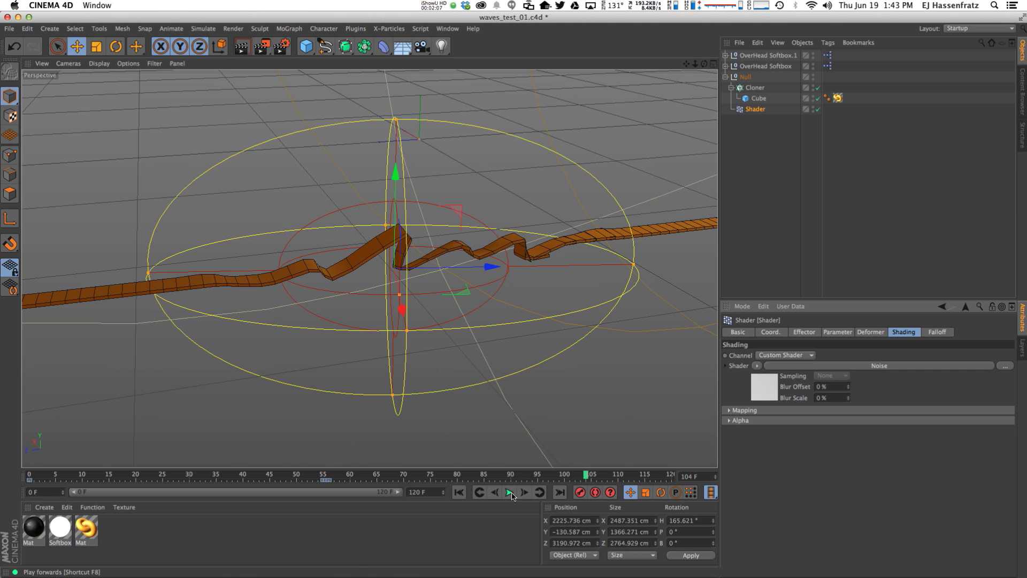
- Set the Cube's Segments Z to 123 and inspect the smoother bends in the strip
alt+drag(388, 253, 681, 130)
click(759, 97)
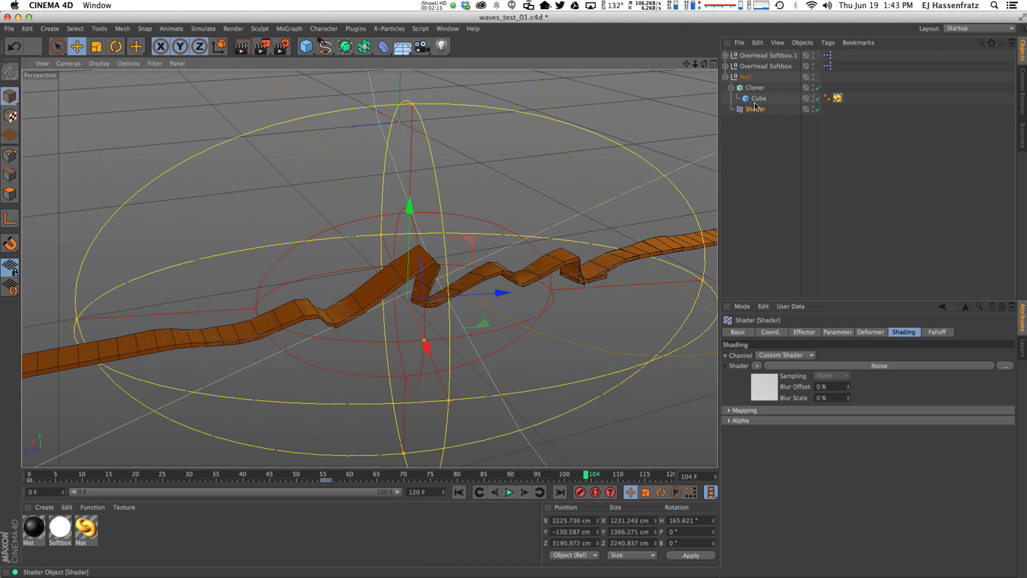
drag(875, 379, 876, 378)
alt+drag(696, 345, 331, 304)
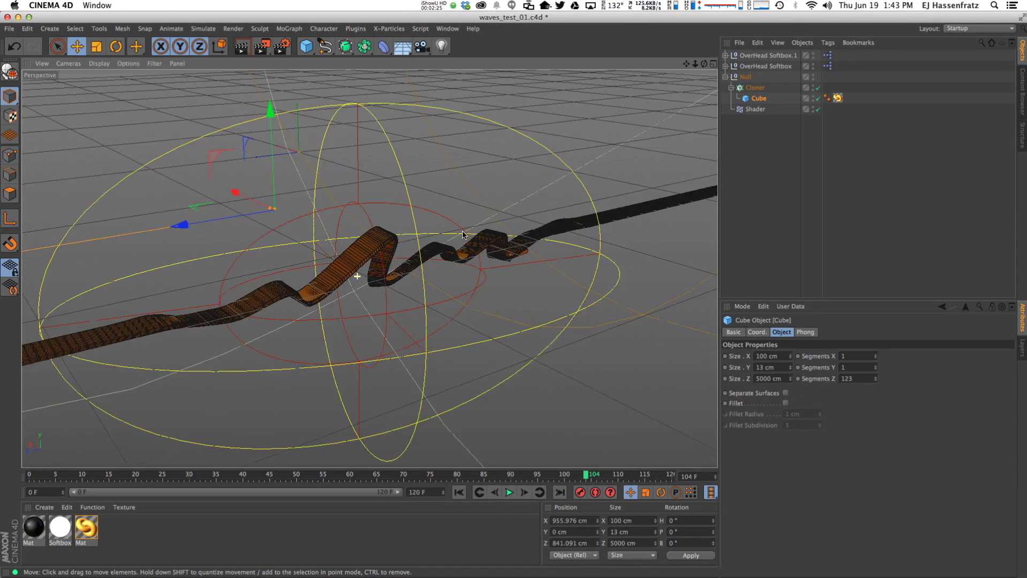
click(754, 110)
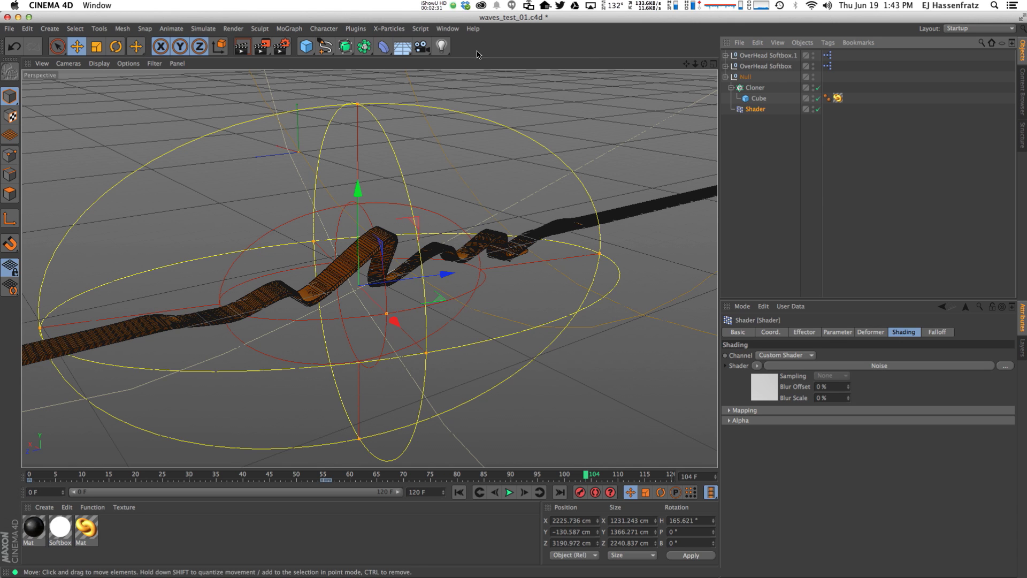
click(451, 30)
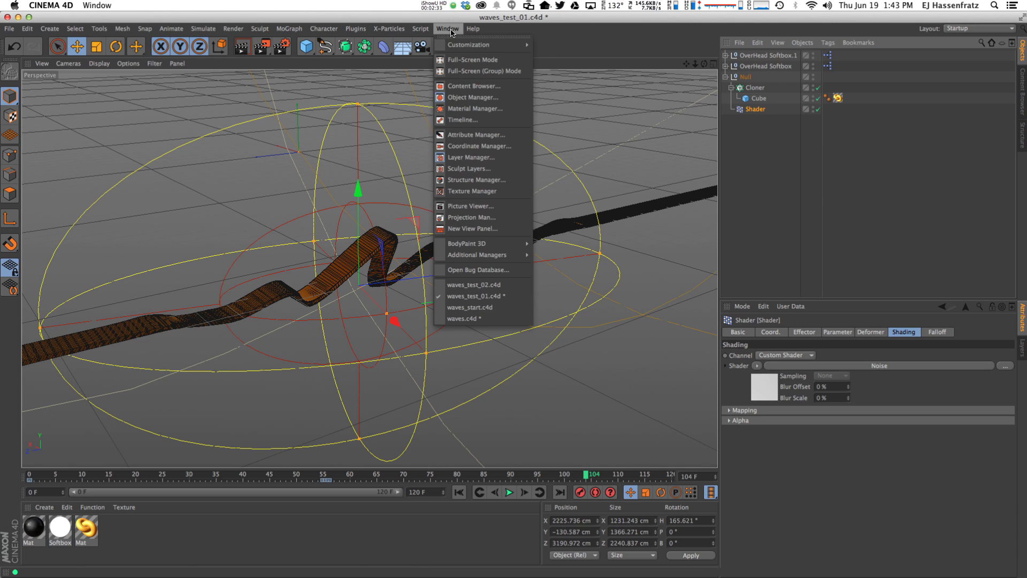
click(600, 28)
alt+drag(367, 269, 314, 302)
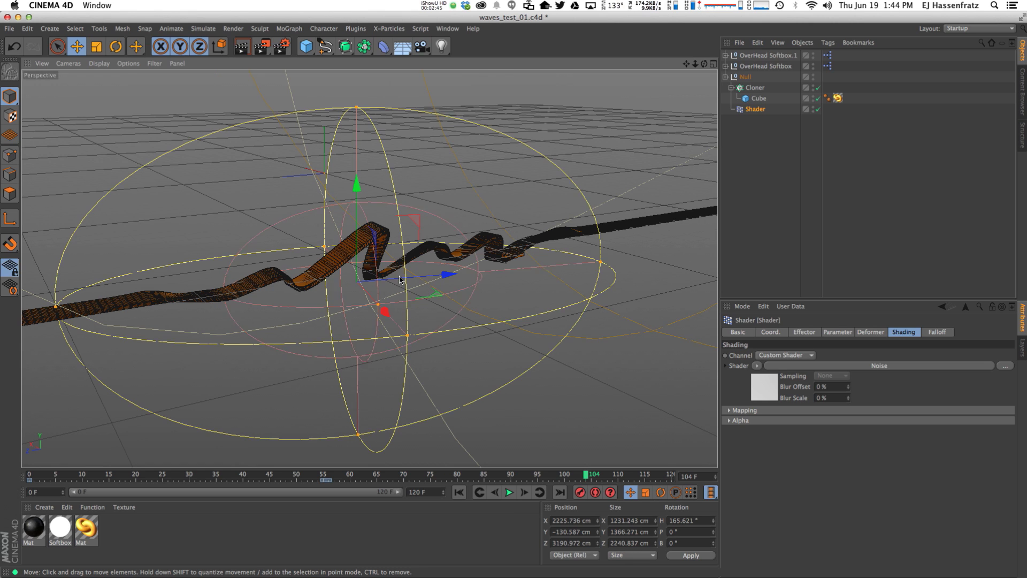
click(762, 101)
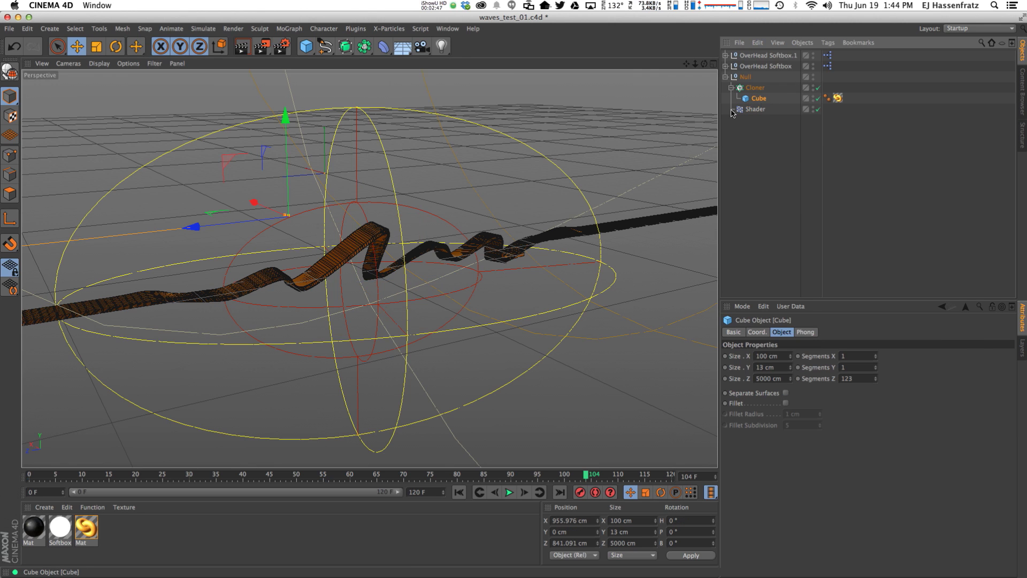
- Switch to the open scene waves_test_02.c4d and view its swept strip
click(447, 28)
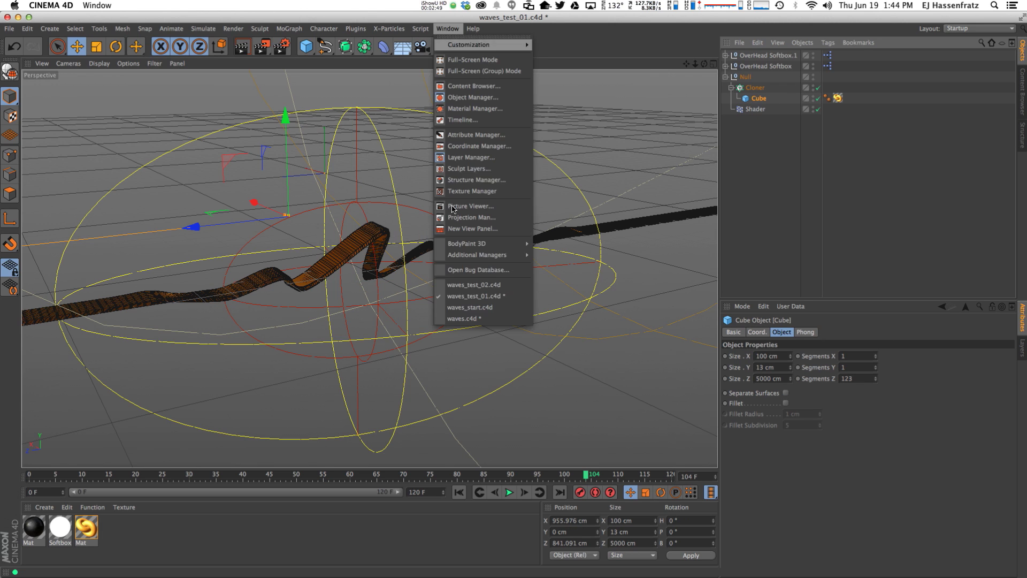
click(456, 285)
alt+middle_drag(402, 245, 422, 228)
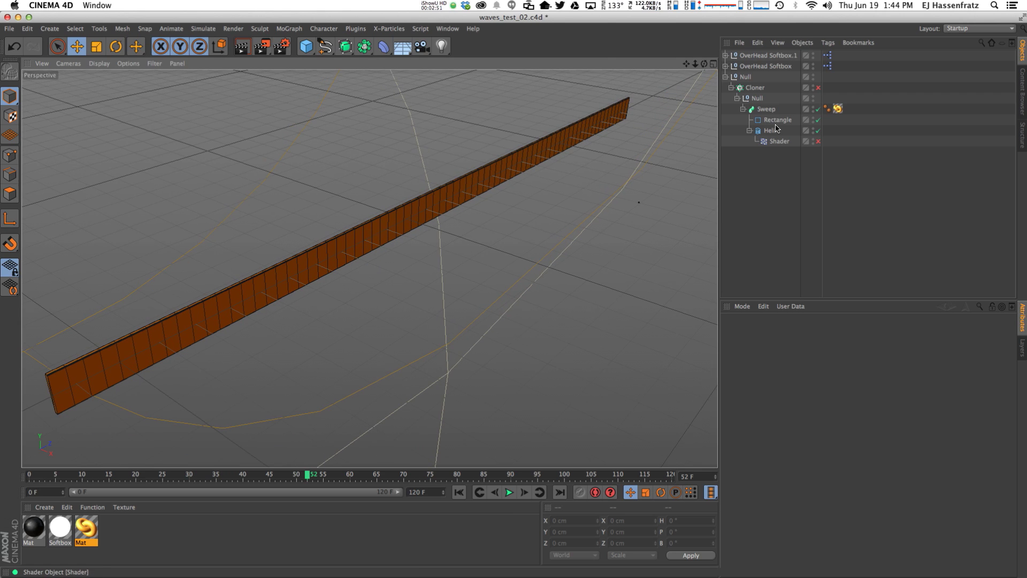
- Examine the Sweep's Rectangle and Helix splines and the deformation setting of the Shader under the Helix
click(777, 121)
click(771, 131)
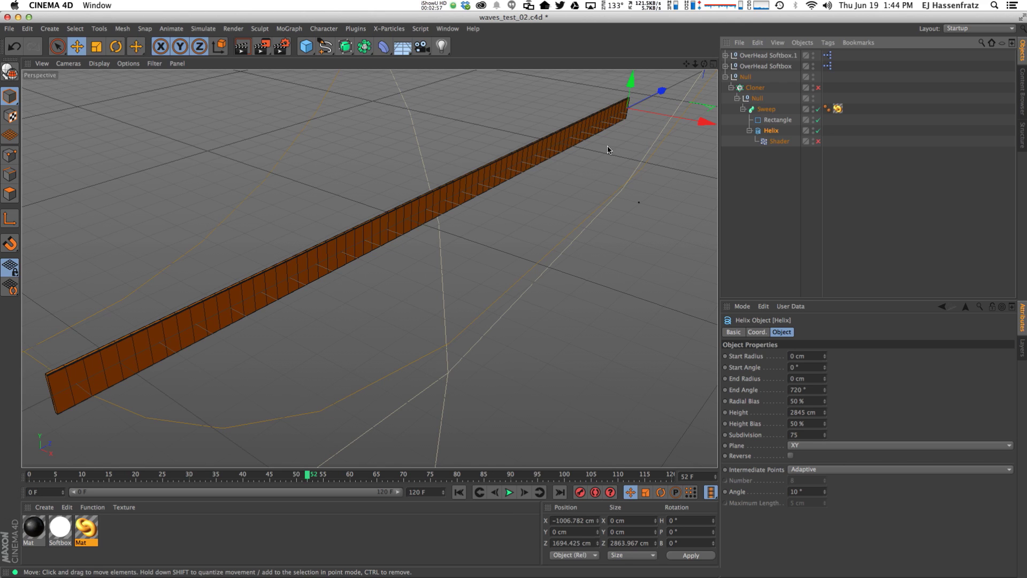
click(768, 109)
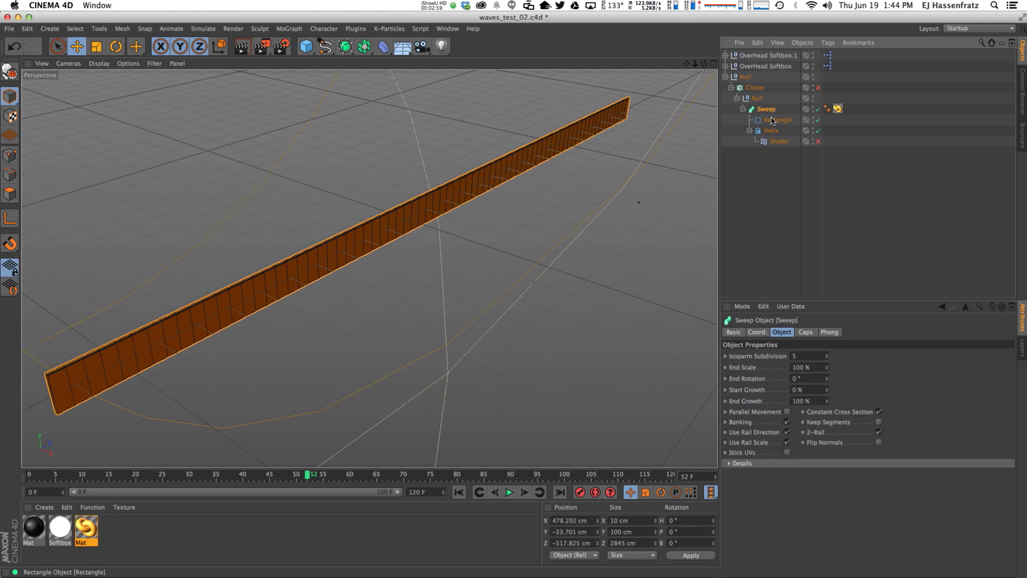
click(776, 143)
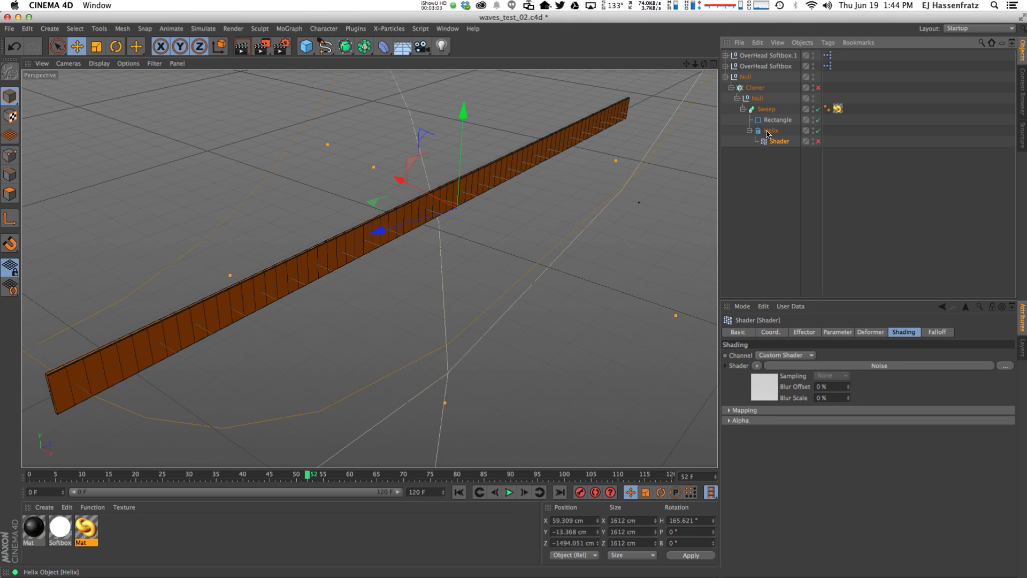
click(872, 332)
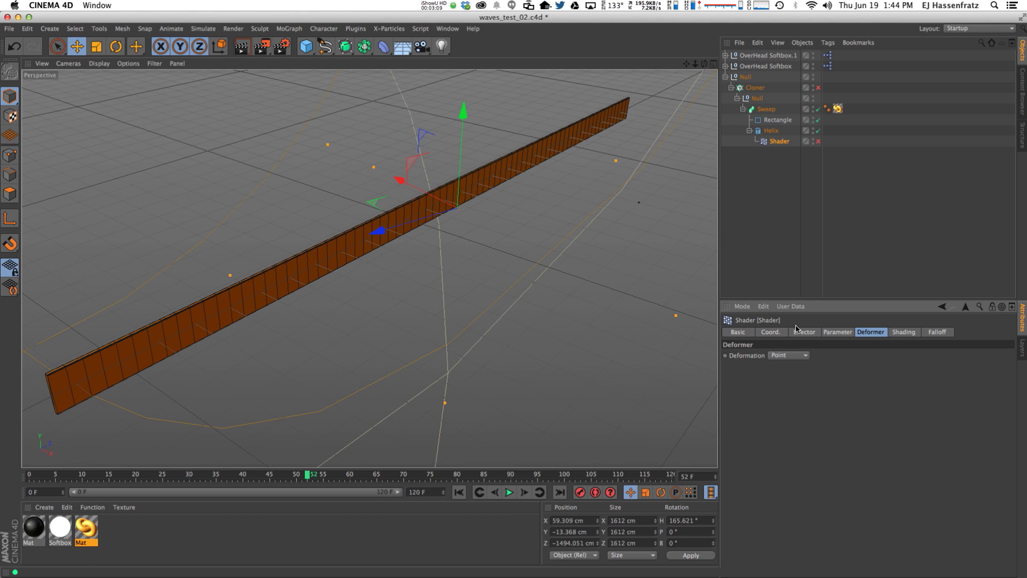
- Enable the Shader under the Helix and play the animation to watch the swept strip deform
click(818, 141)
mouse_move(540, 187)
alt+mouse_down()
mouse_move(477, 204)
mouse_move(369, 268)
mouse_move(406, 227)
alt+mouse_up()
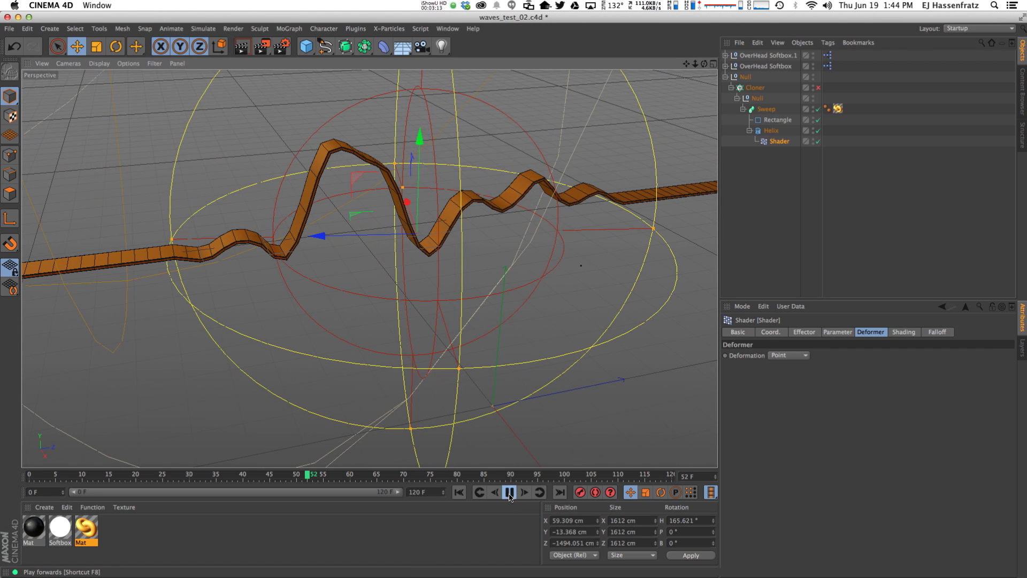
click(509, 493)
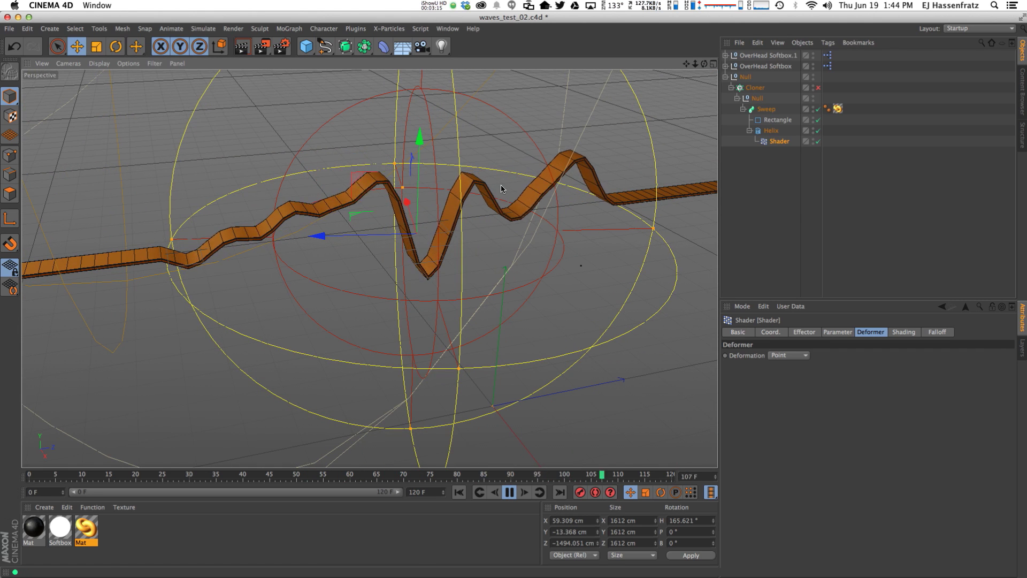
- Set the Helix spline's Subdivision to 142
click(771, 131)
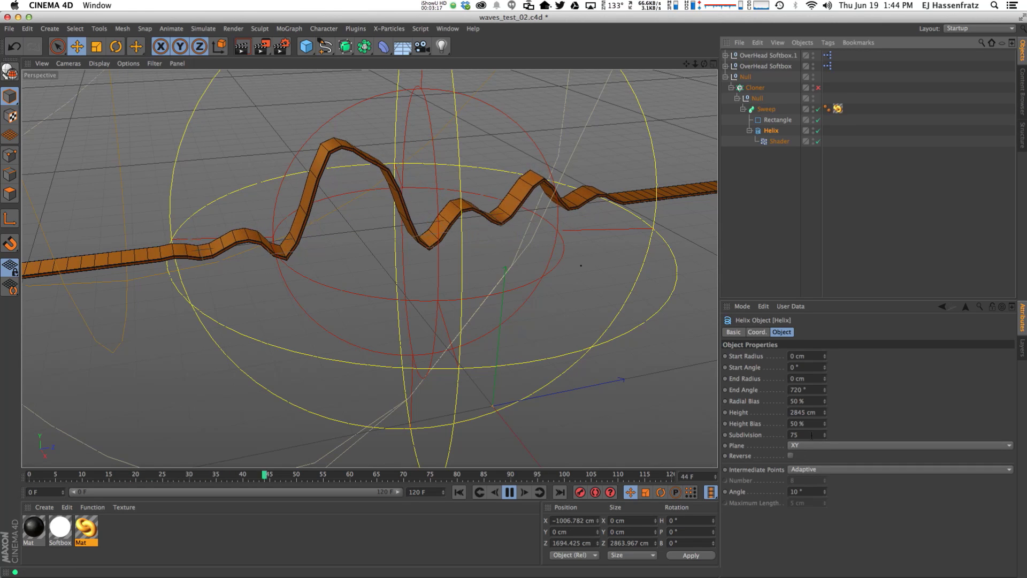
drag(825, 437, 826, 432)
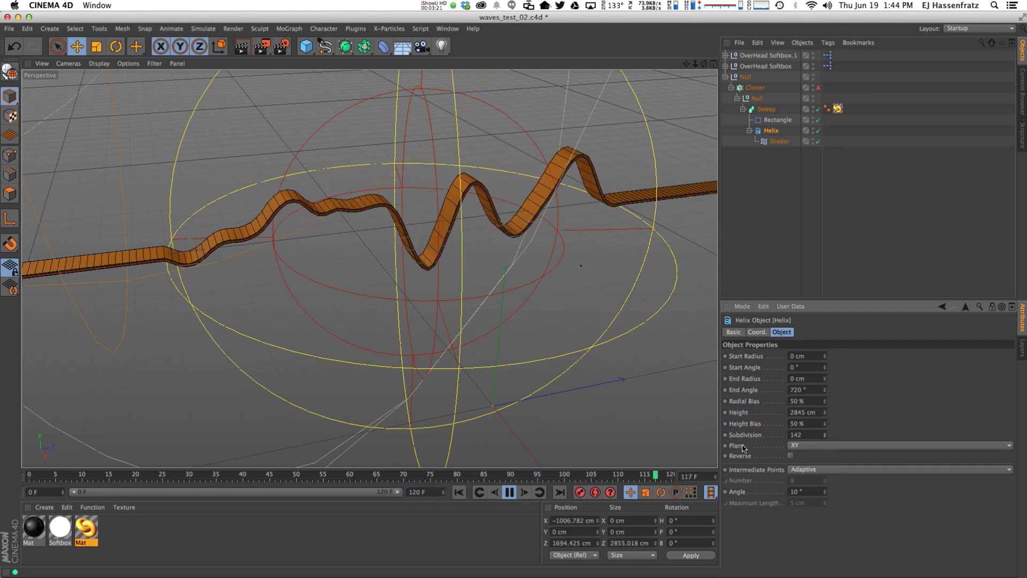
- In the Noise of the Shader's shading, set Animation Speed to 1 and Speed to 4%
click(780, 142)
click(897, 333)
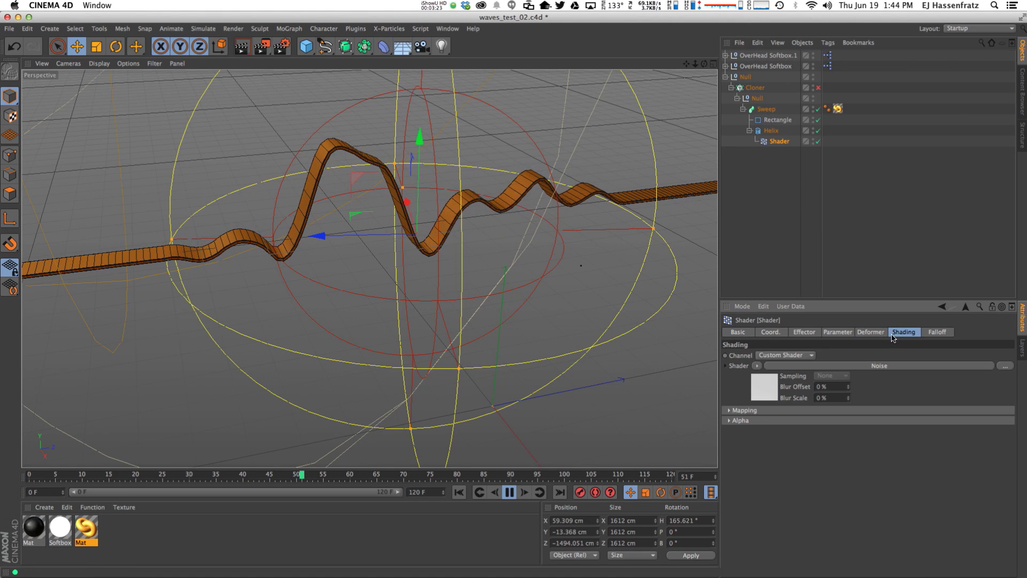
click(843, 365)
drag(826, 507, 826, 506)
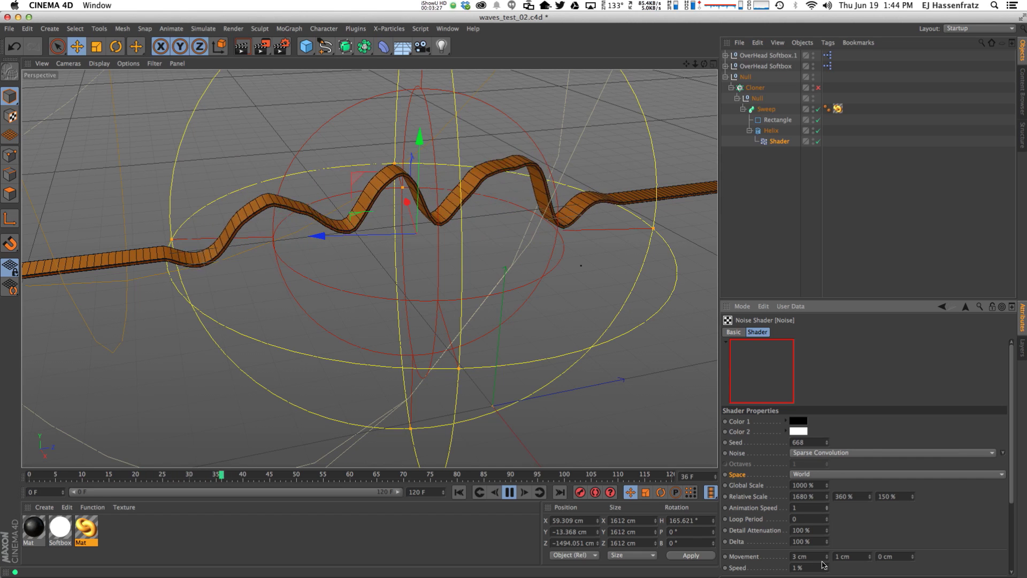
drag(827, 570, 827, 575)
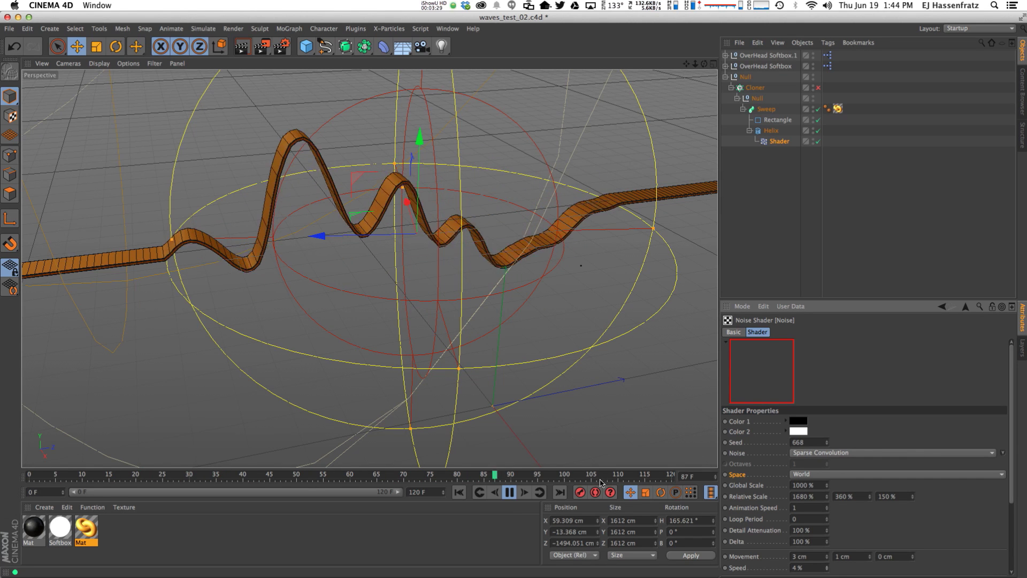
- Examine the rippling strip against the rendered gold strips in the Picture Viewer and stop playback at frame 51
alt+drag(363, 299, 476, 296)
alt+drag(340, 249, 580, 234)
alt+right_drag(480, 210, 420, 234)
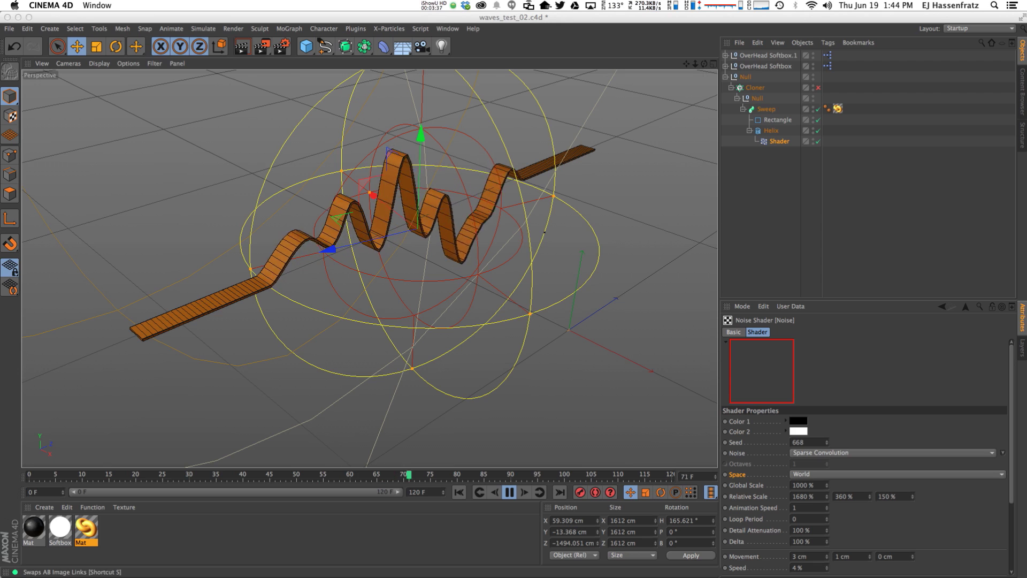
key(shift+F6)
drag(495, 138, 444, 117)
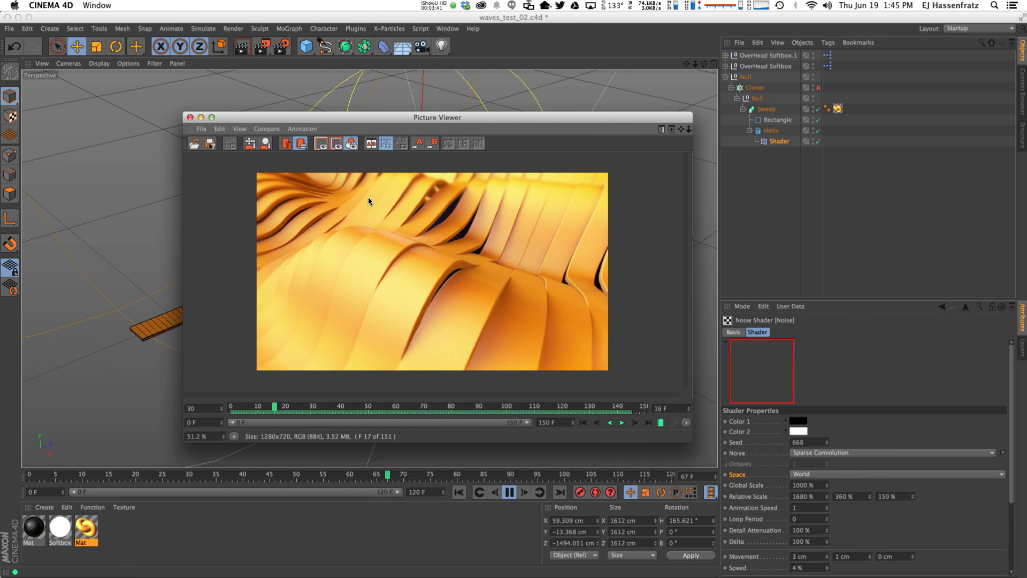
drag(422, 122, 0, 174)
click(511, 495)
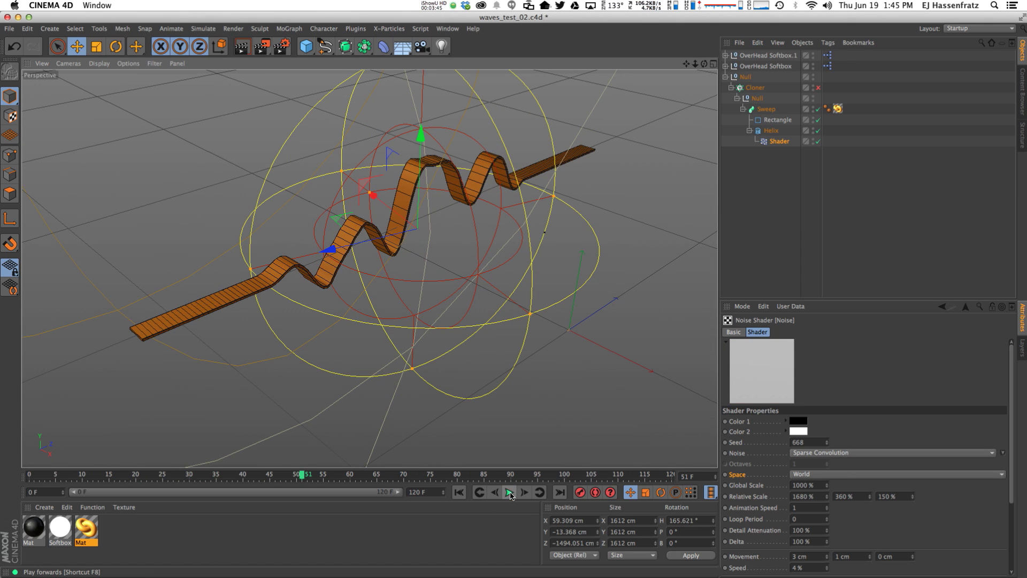
- Enable the Cloner that repeats the swept strip and inspect the resulting wave surface
click(756, 99)
click(755, 87)
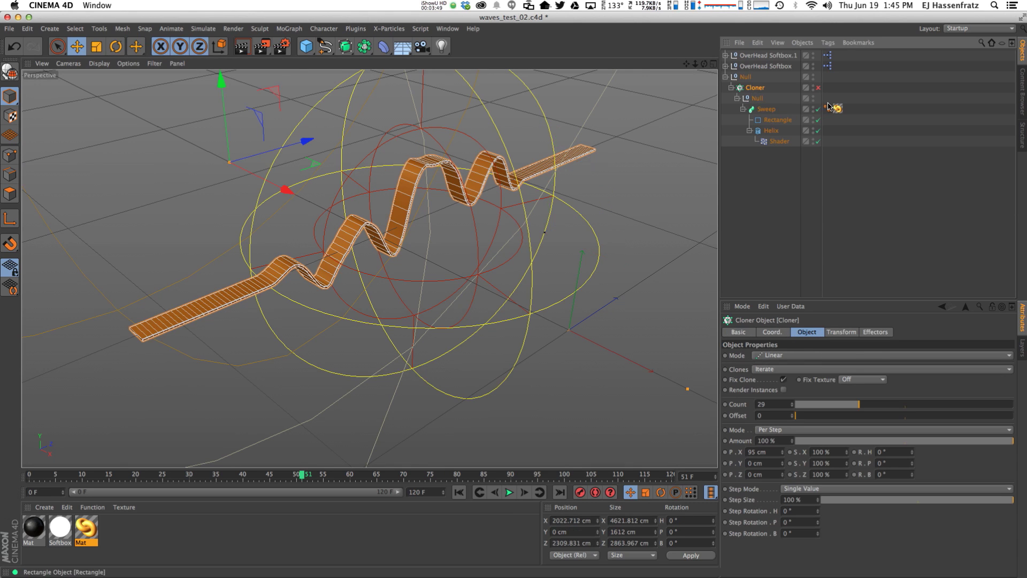
click(818, 87)
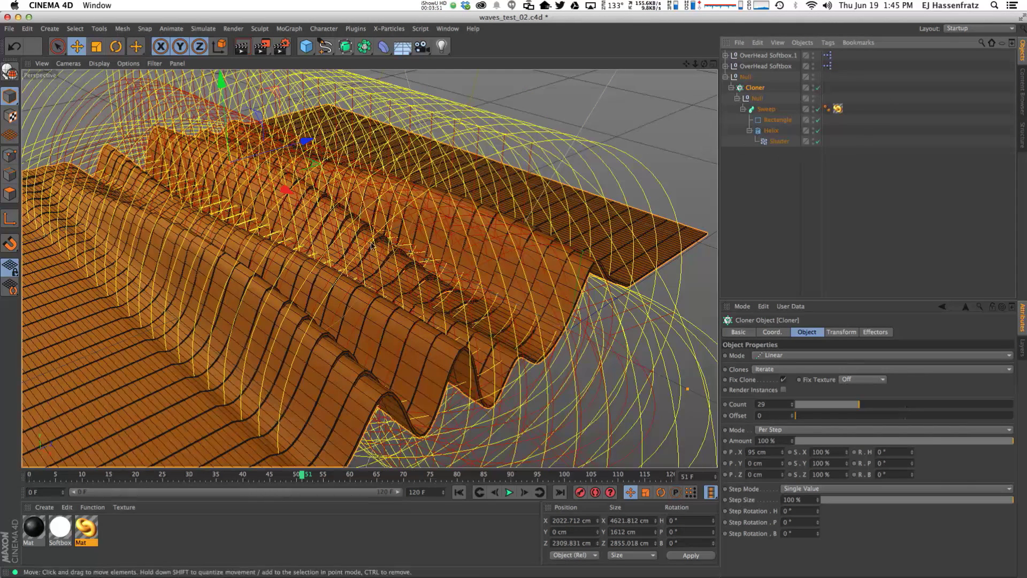
mouse_move(337, 252)
alt+mouse_down()
mouse_move(403, 262)
mouse_move(445, 254)
alt+mouse_up()
mouse_move(359, 266)
alt+mouse_down()
mouse_move(353, 254)
mouse_move(400, 258)
mouse_move(678, 191)
alt+mouse_up()
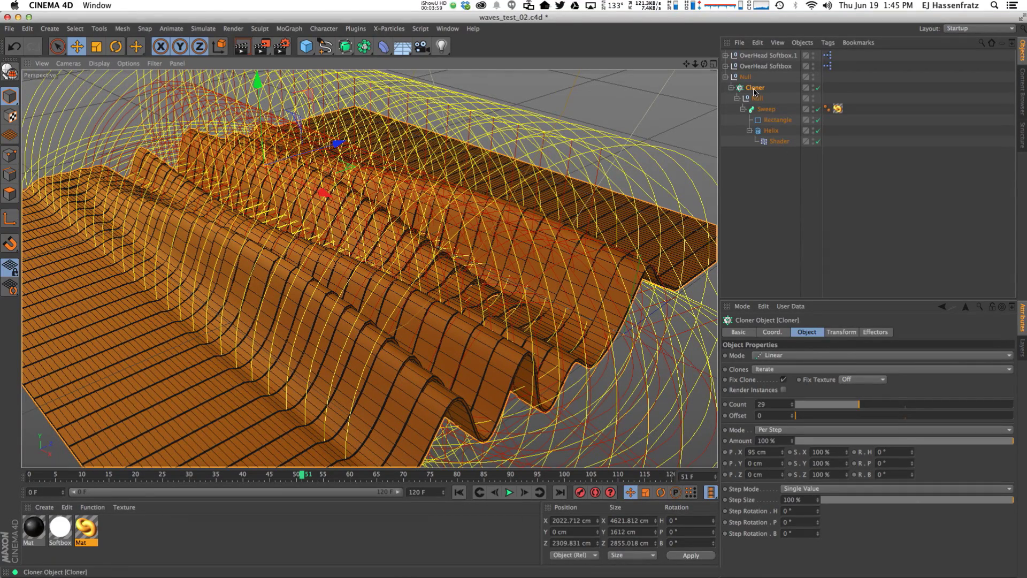
- Move the Shader under the Helix to about X 67 cm and Z -1464 cm
click(777, 142)
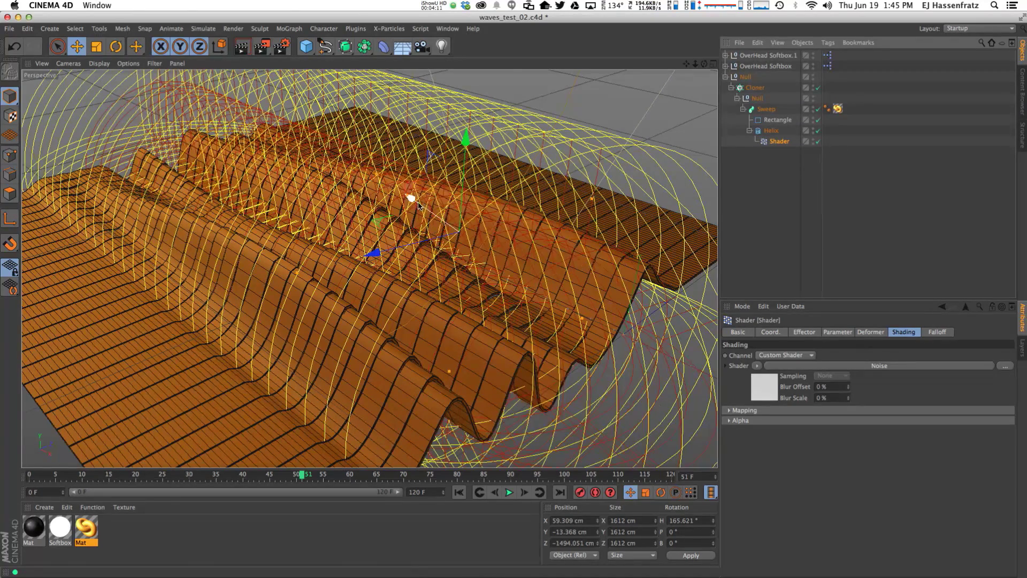
mouse_move(396, 248)
mouse_down()
mouse_move(540, 221)
mouse_move(241, 291)
mouse_move(305, 444)
mouse_move(297, 449)
mouse_move(465, 449)
mouse_move(473, 327)
mouse_up()
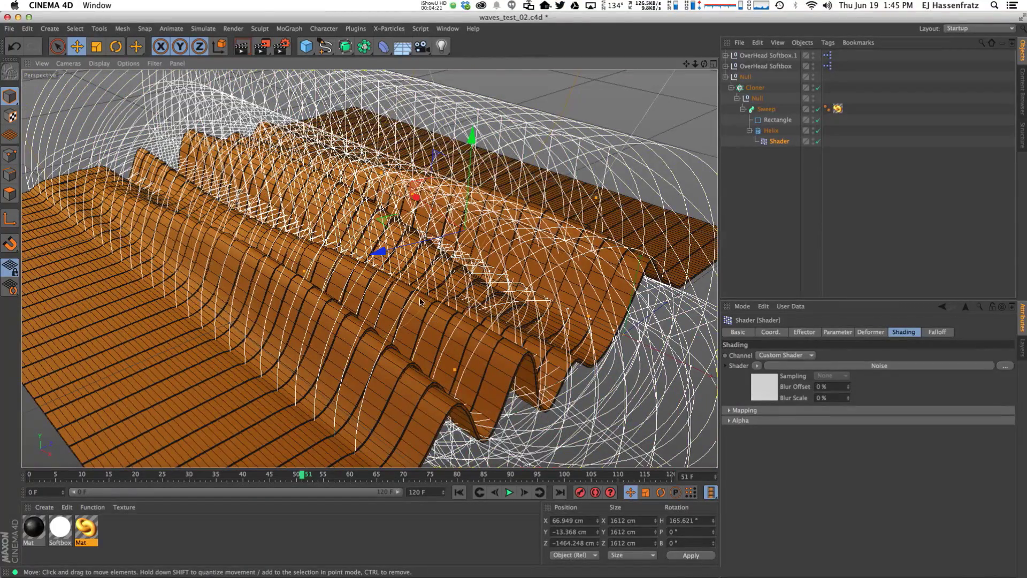
alt+middle_drag(422, 304, 413, 277)
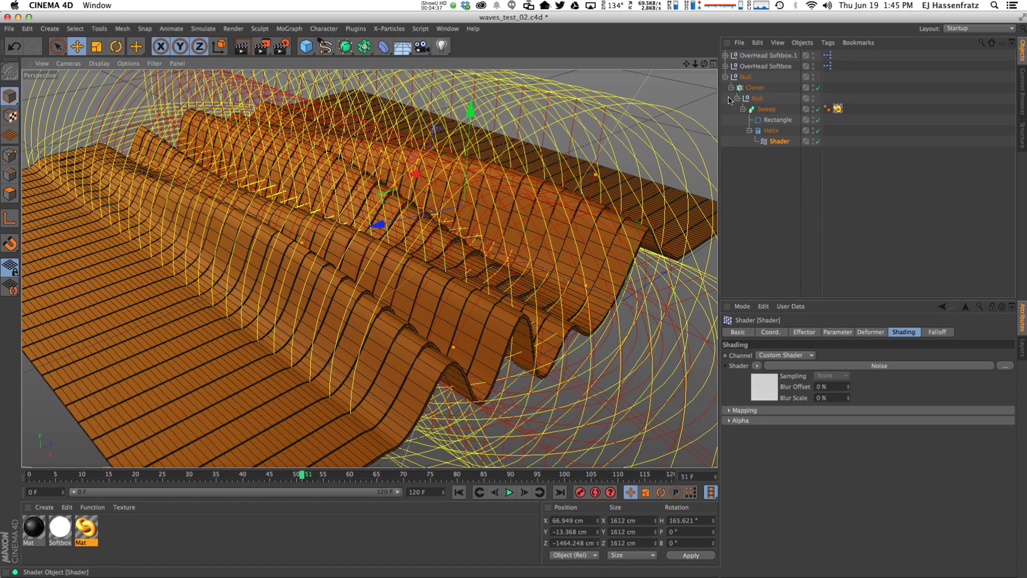
- Deselect the Shader and switch to the open scene waves_start.c4d
click(760, 161)
click(447, 29)
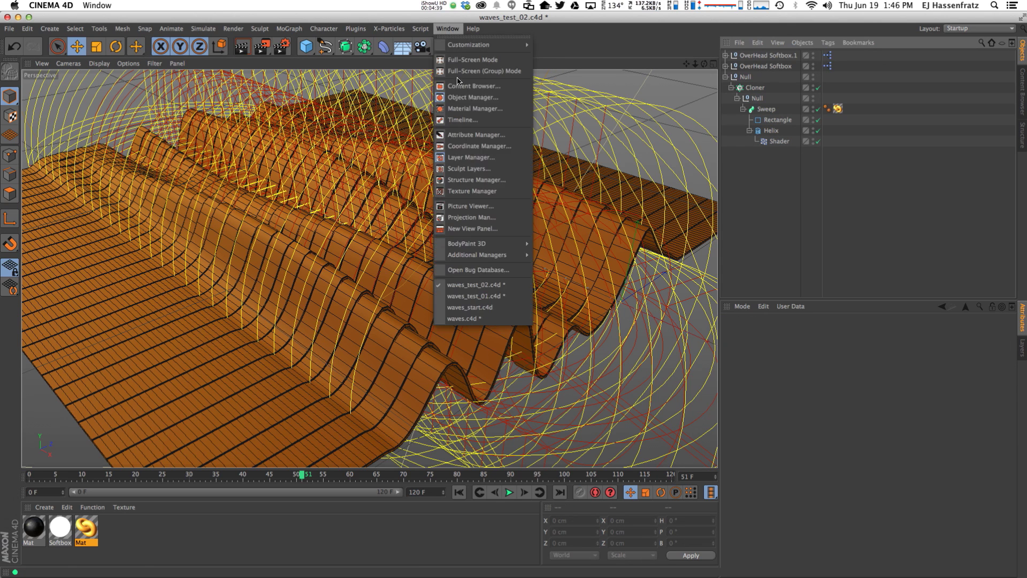
click(470, 307)
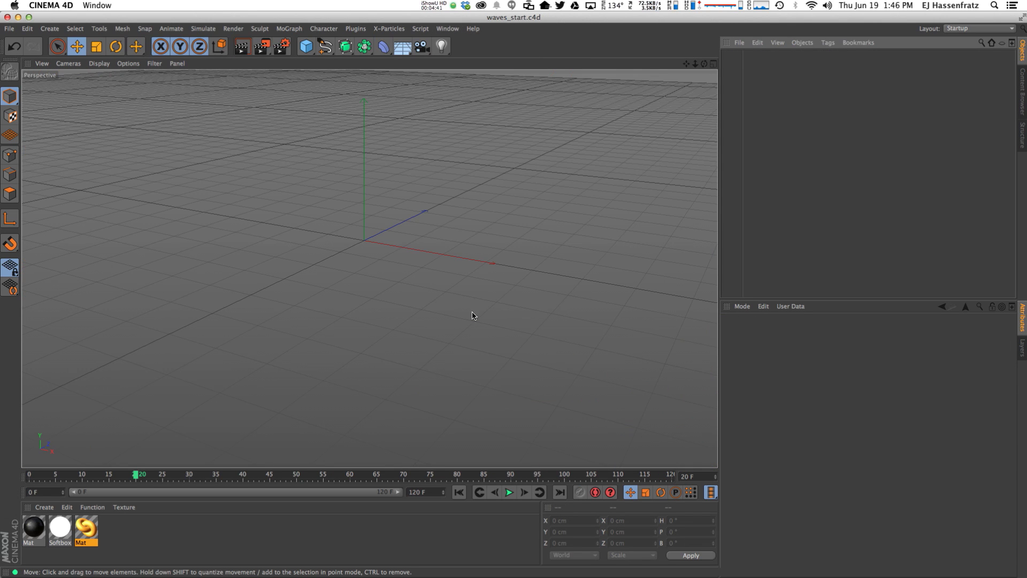
- Add a MoGraph Cloner to the empty scene and rename it Null Cloner
mouse_move(383, 252)
alt+mouse_down()
mouse_move(390, 245)
mouse_move(373, 253)
alt+mouse_up()
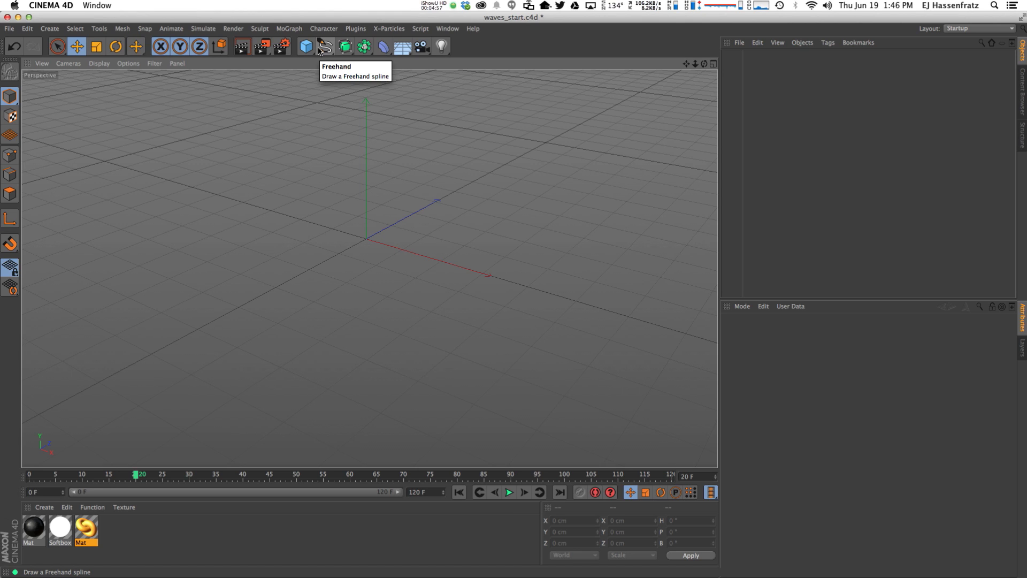
click(289, 29)
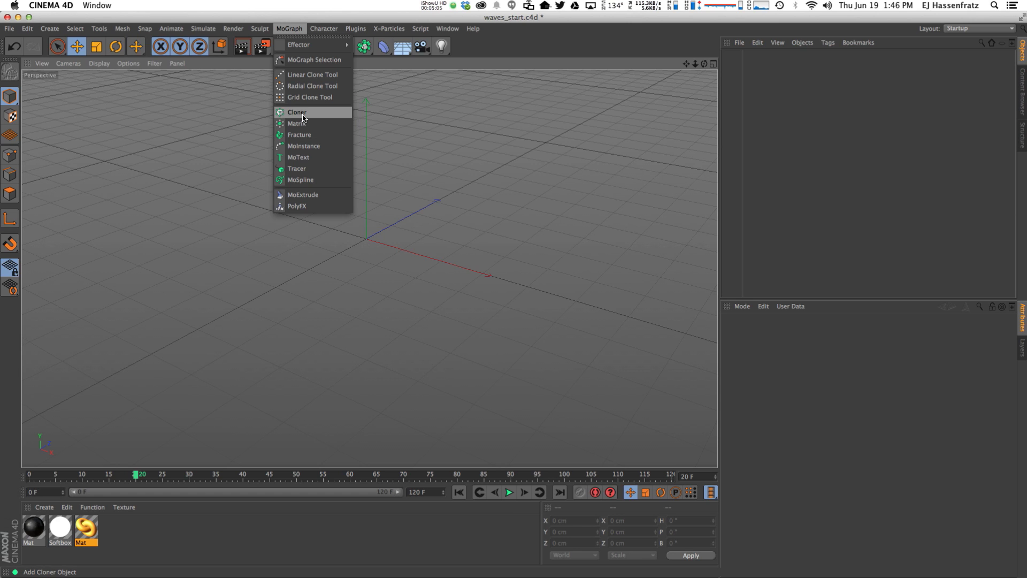
click(303, 115)
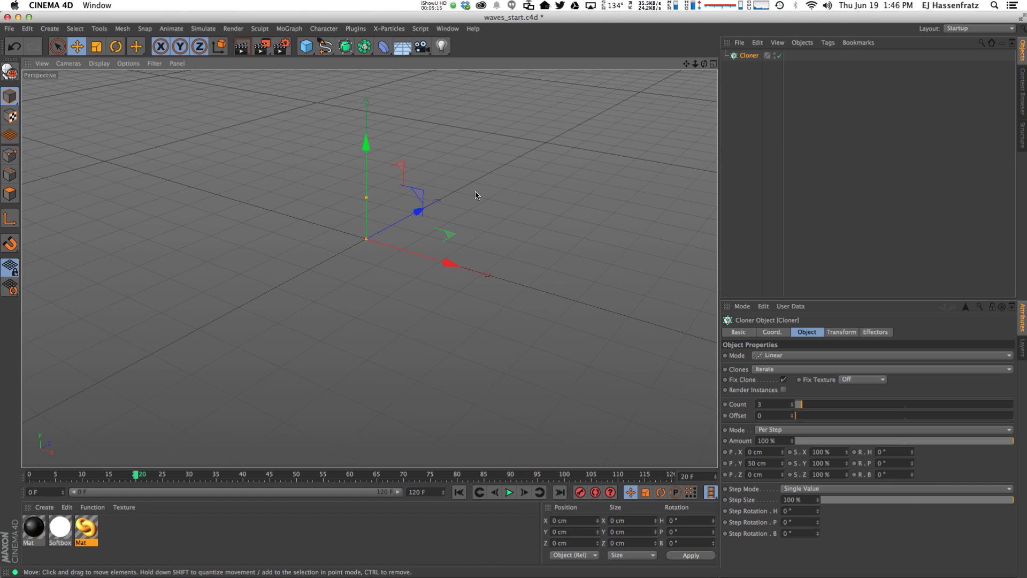
double_click(752, 56)
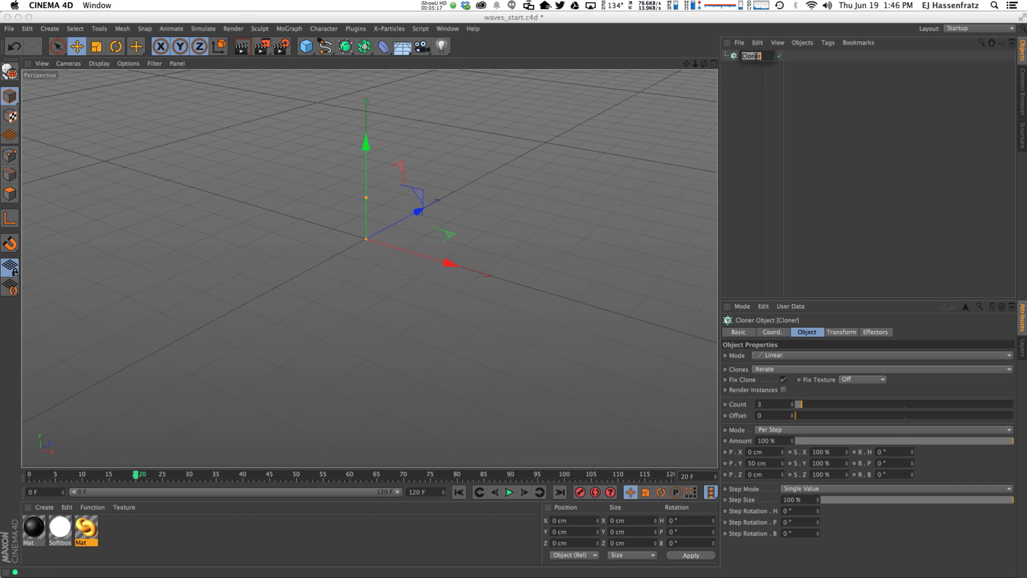
text(Null Cloner)
key(Return)
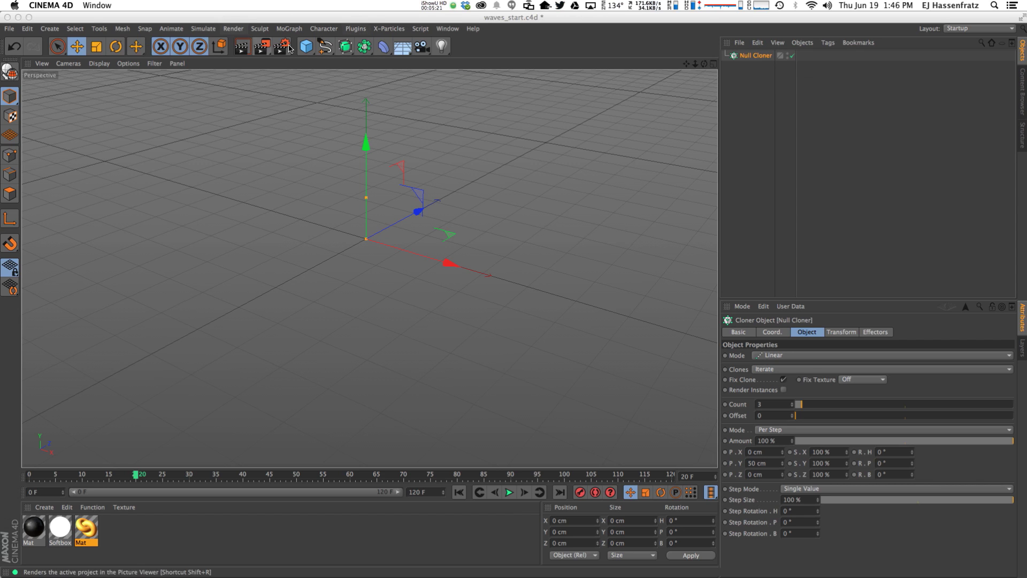
- Add a Null as a child of the Null Cloner and set the cloner's per-step Y position to 0 cm
drag(306, 47, 334, 60)
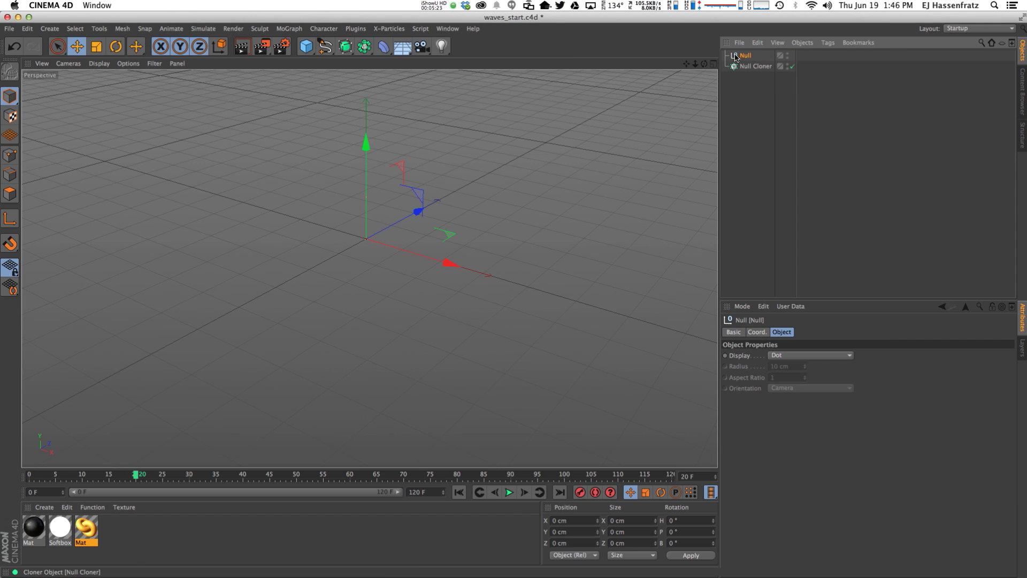
drag(735, 57, 753, 63)
click(753, 56)
text(0)
key(Return)
- Set the Null Cloner's Count to 10 and its per-step Z position to 100 cm
drag(815, 405, 854, 406)
double_click(775, 406)
text(10)
key(Return)
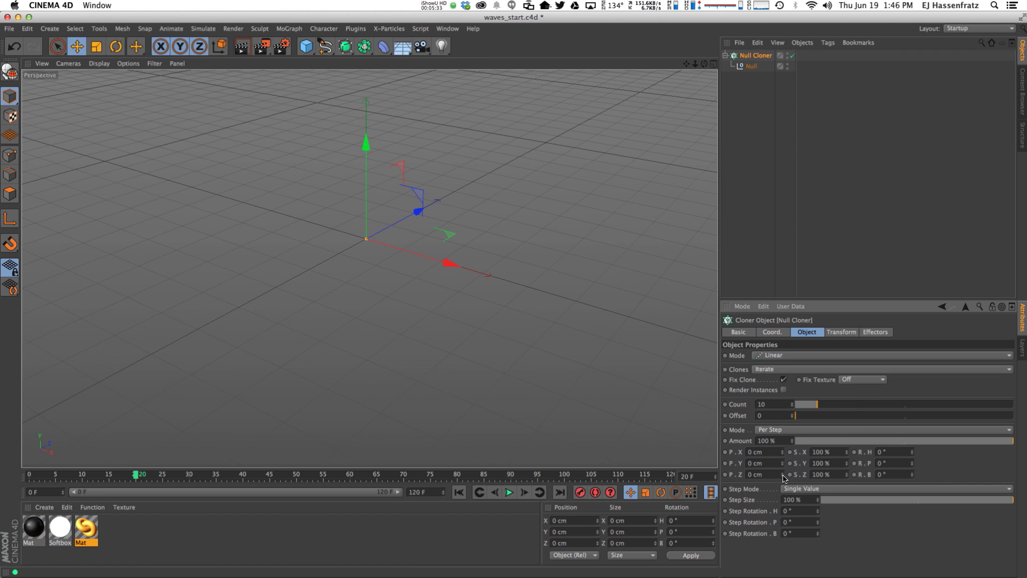
drag(784, 477, 790, 476)
text(50)
key(Return)
double_click(751, 475)
text(100)
key(Return)
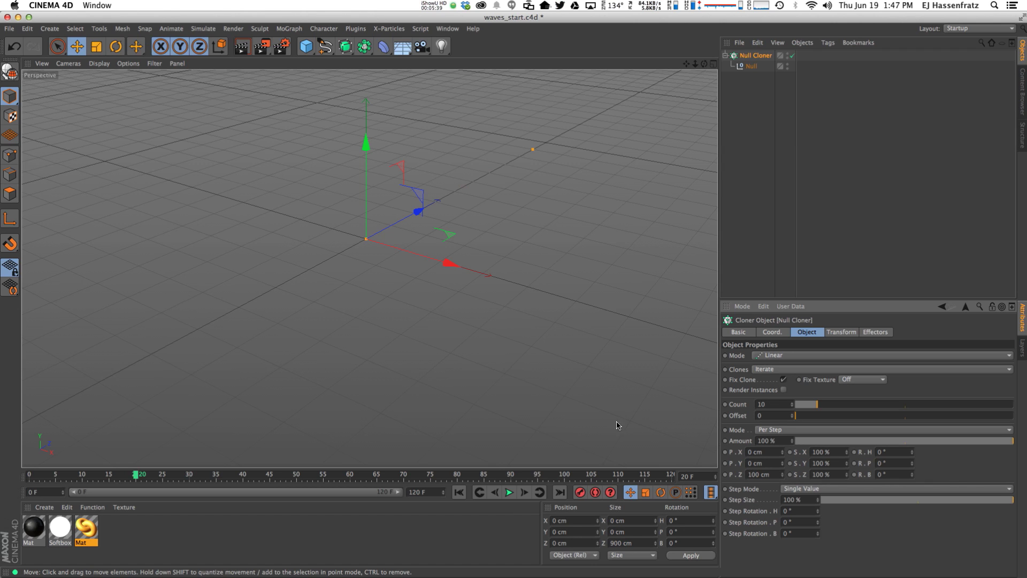
- Set the cloned Null's Display to Circle with a Radius of 20 cm
alt+drag(494, 301, 347, 251)
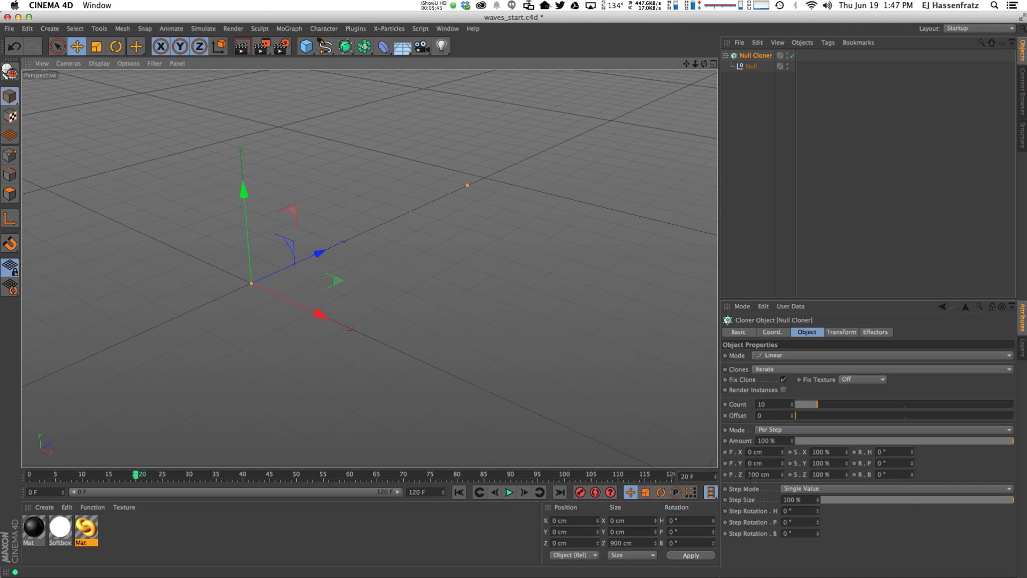
alt+drag(450, 273, 398, 273)
click(482, 198)
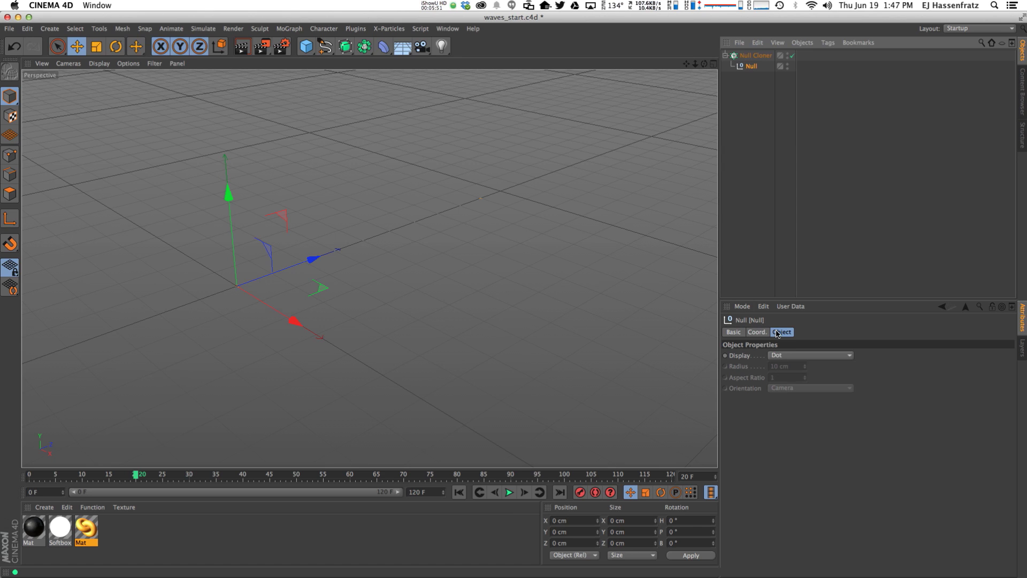
click(788, 357)
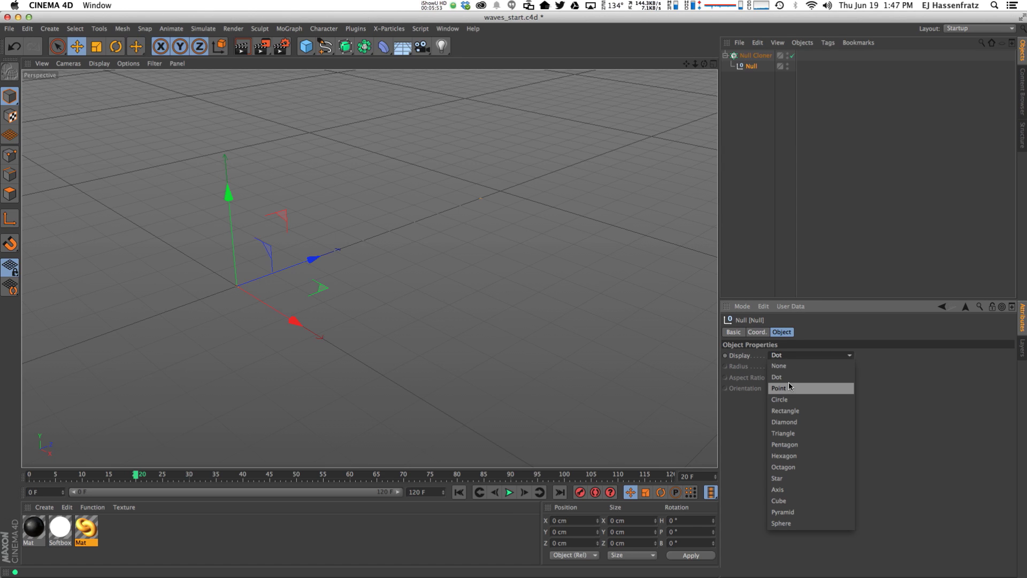
click(791, 400)
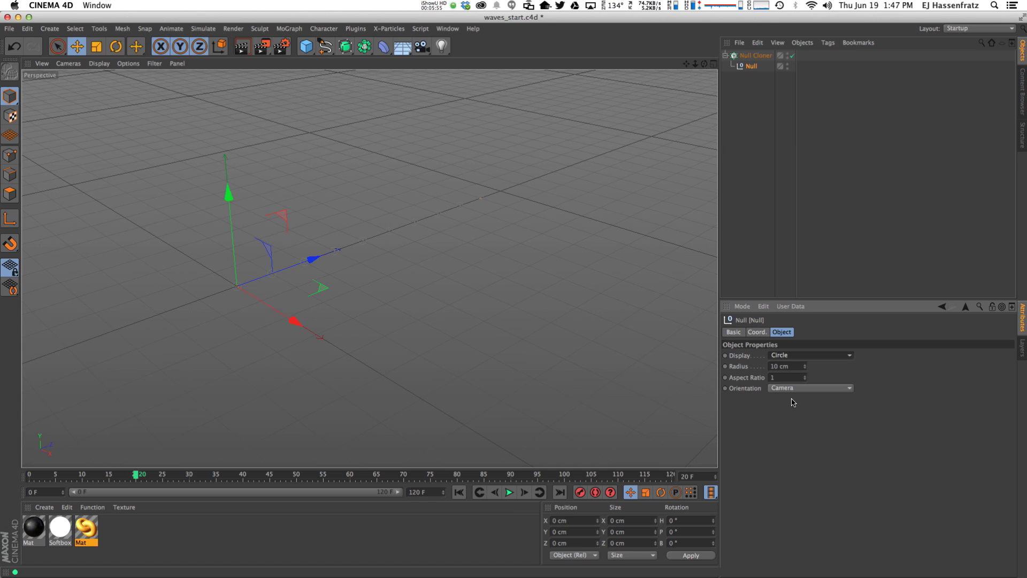
double_click(790, 366)
text(20)
key(Return)
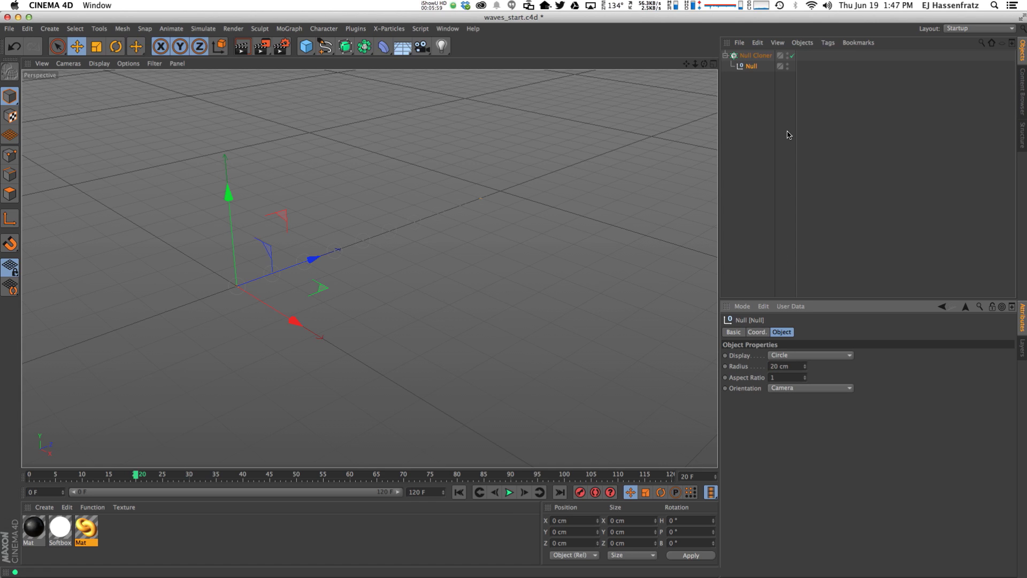
- Set the Null Cloner's transform color to cyan, RGB 0, 255, 242
click(753, 56)
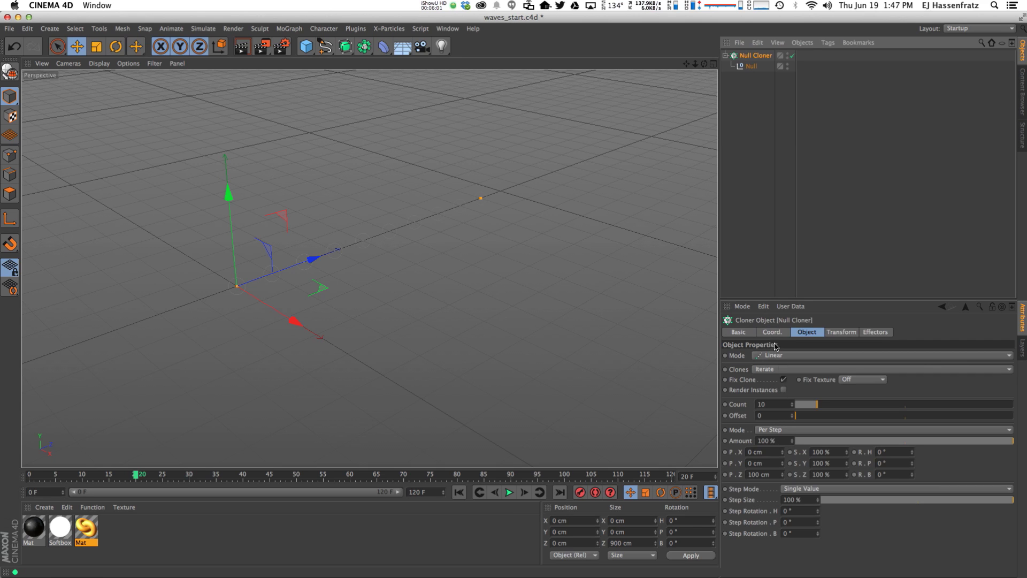
click(848, 333)
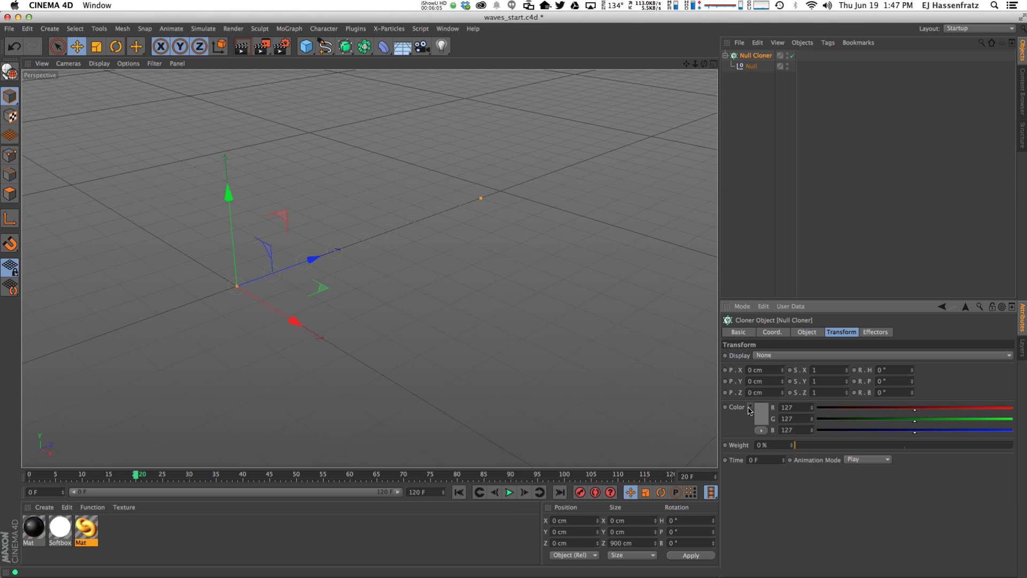
click(764, 420)
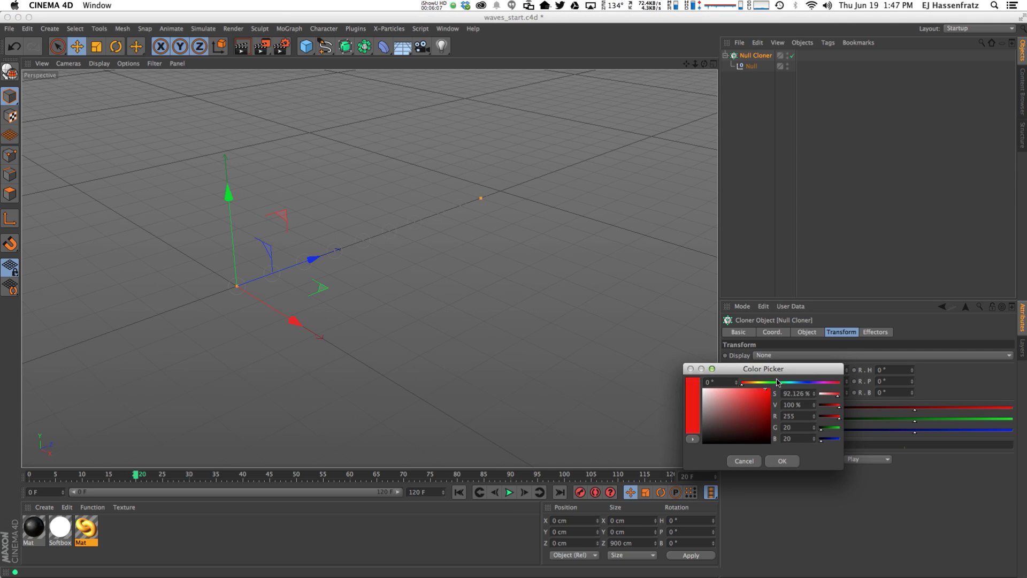
drag(770, 382, 788, 383)
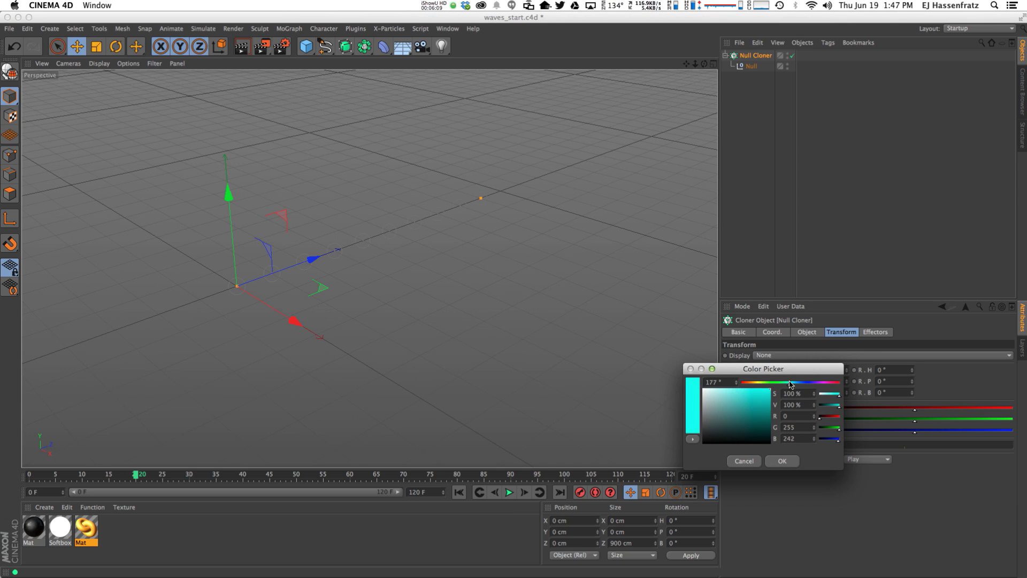
click(781, 460)
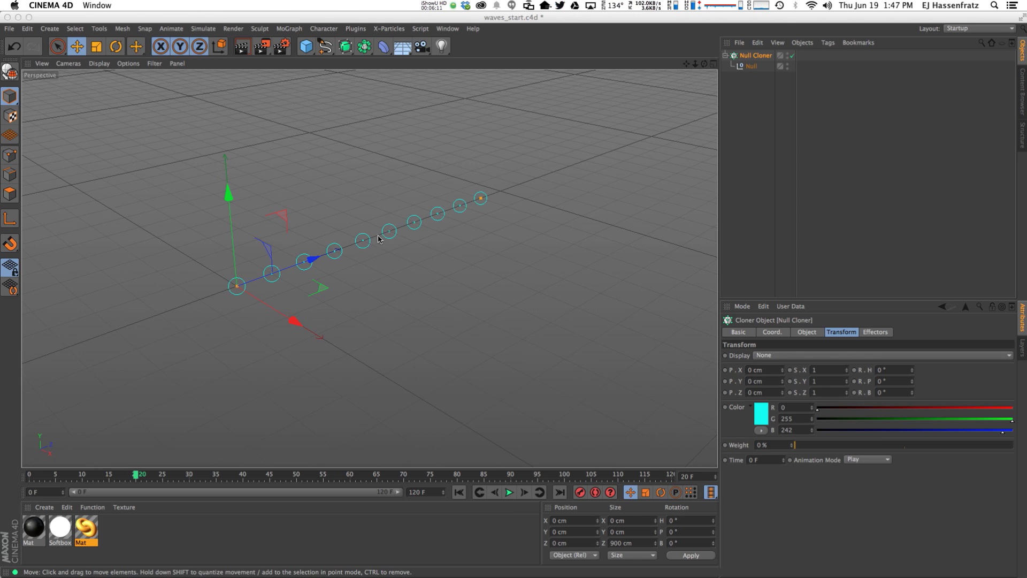
alt+drag(365, 251, 367, 266)
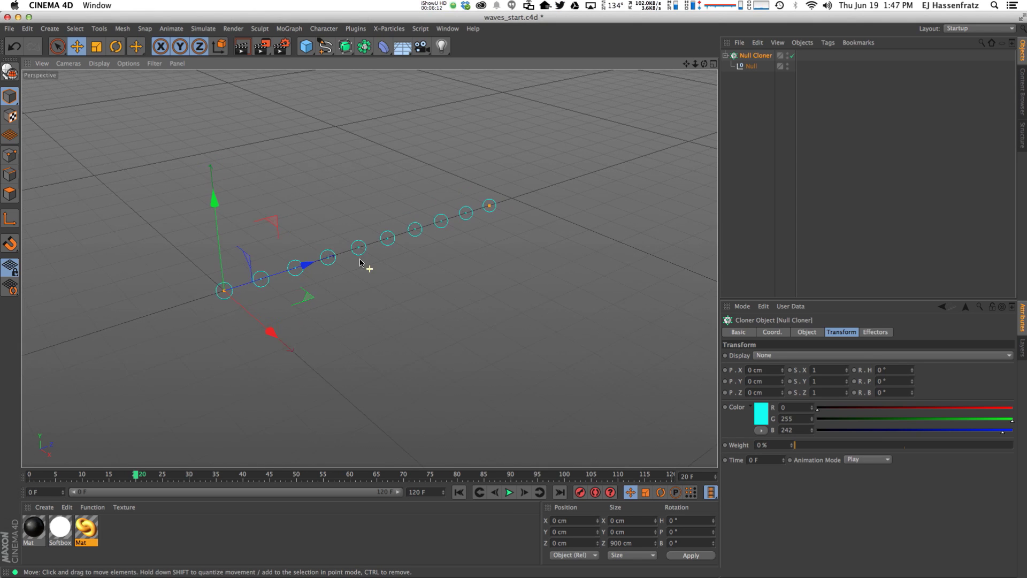
- Add a MoGraph Tracer with the Null Cloner as its trace link
click(747, 67)
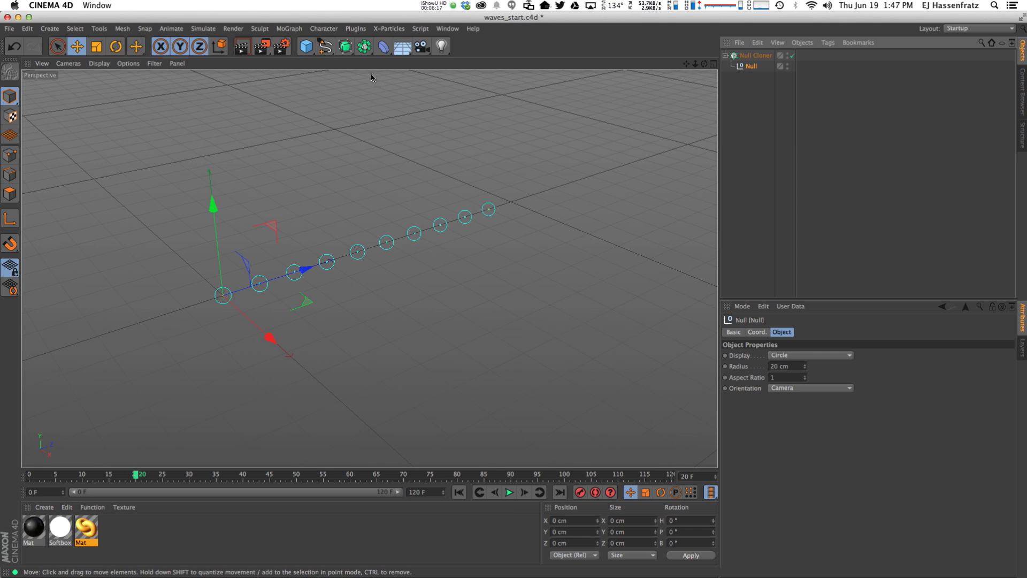
click(760, 57)
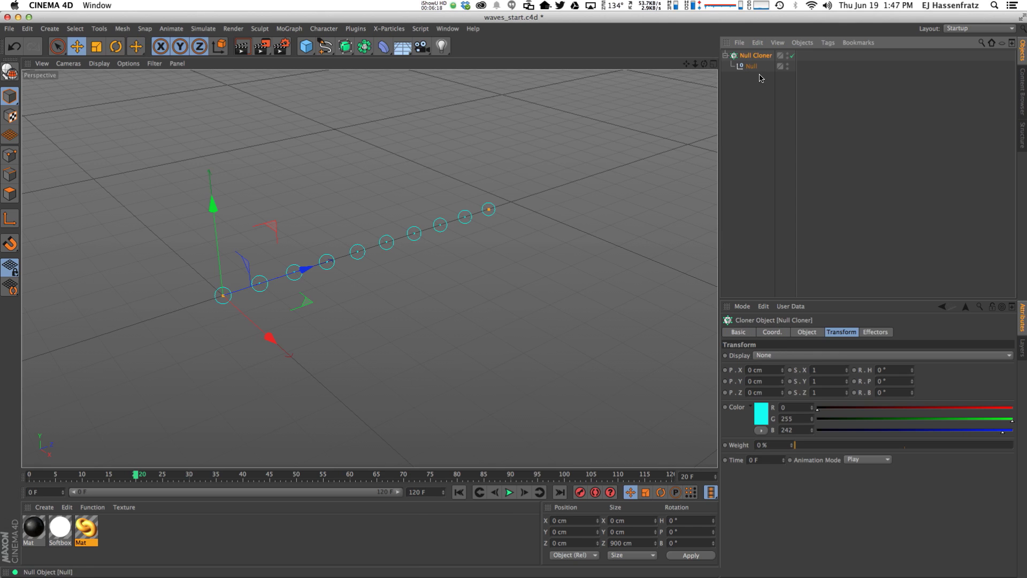
click(354, 29)
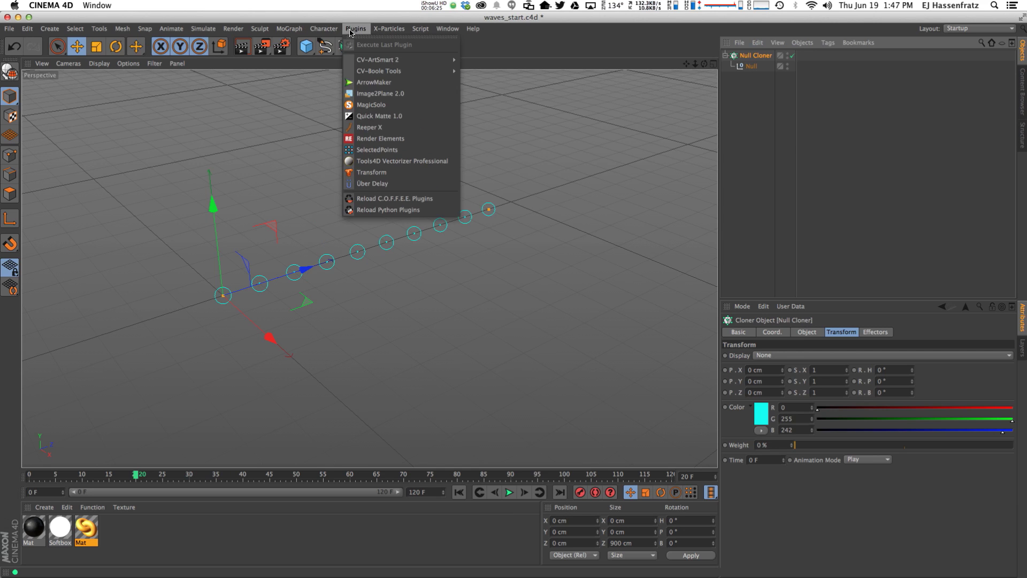
mouse_move(286, 32)
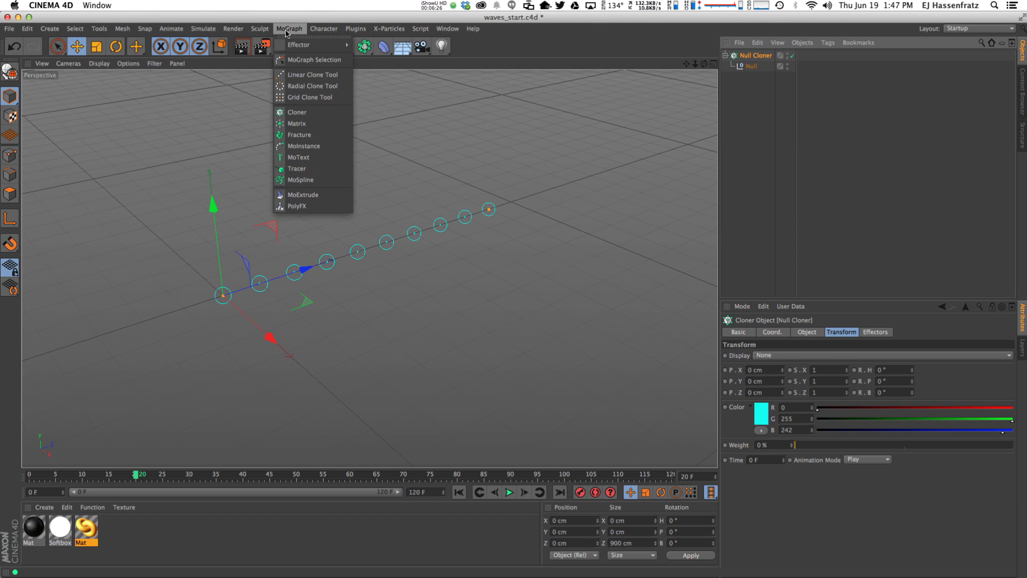
click(289, 168)
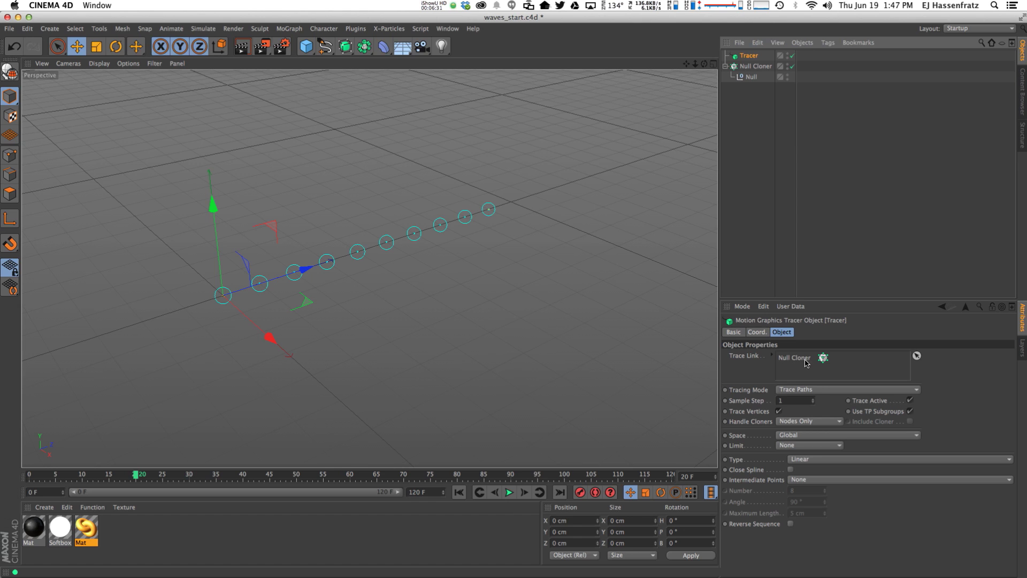
- Set the Tracer's Tracing Mode to Connect Elements and disable Trace Vertices and Use TP Subgroups
click(789, 392)
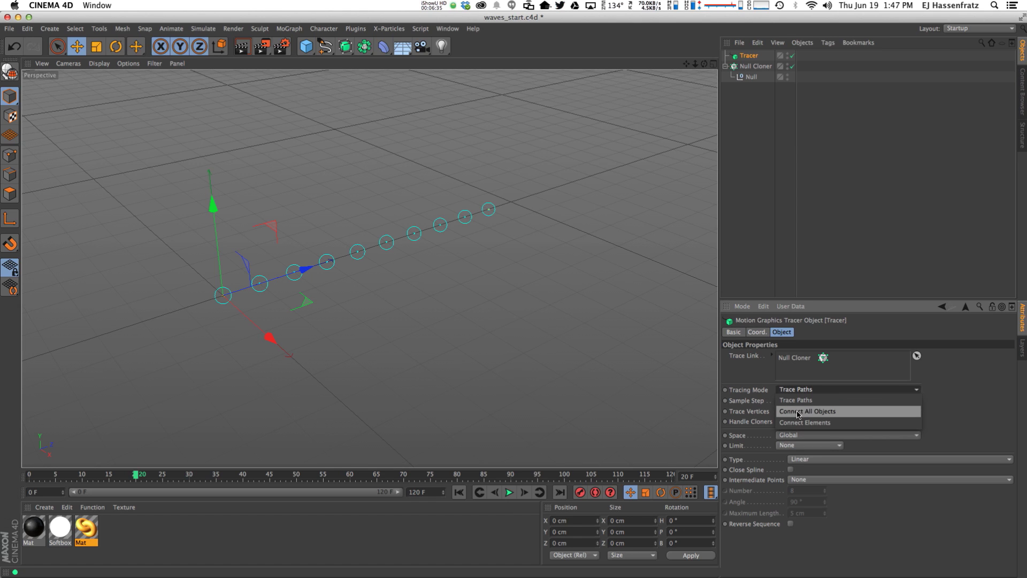
click(798, 422)
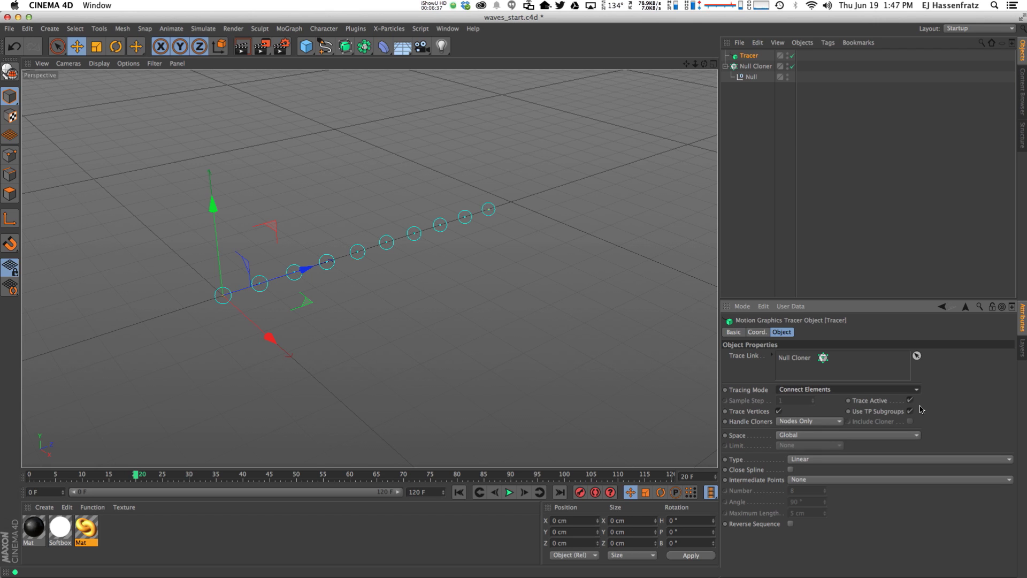
click(779, 411)
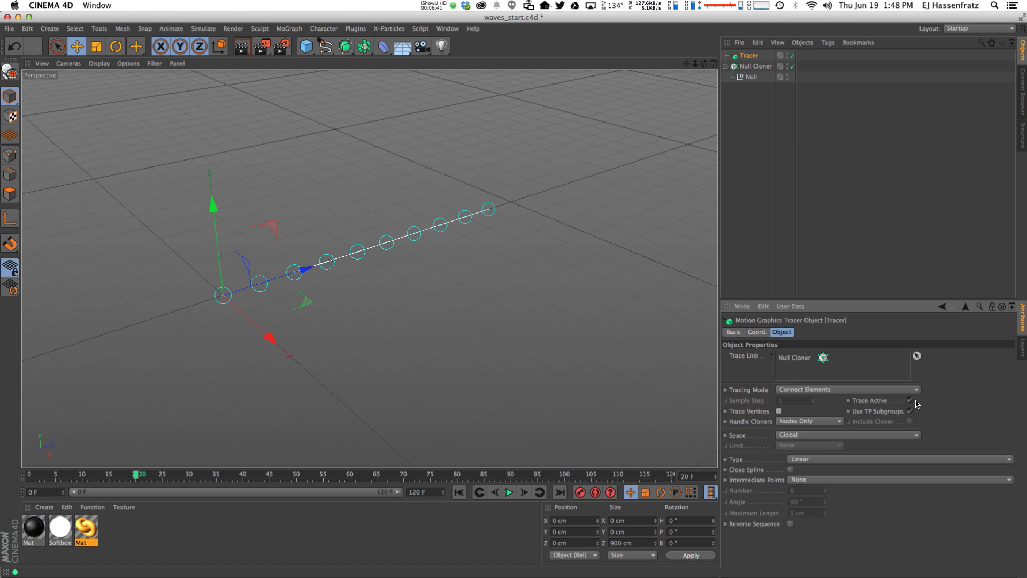
click(797, 424)
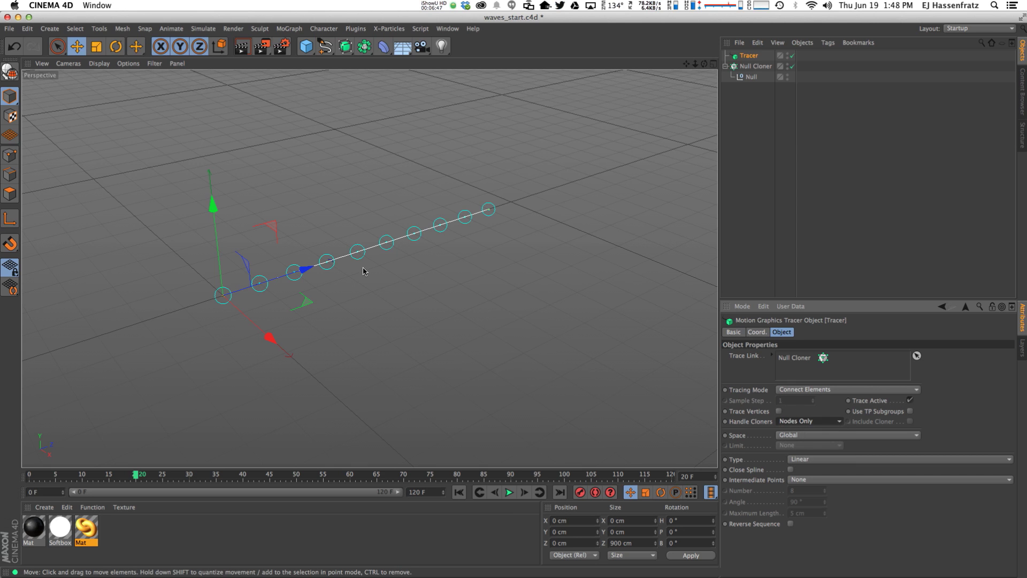
alt+drag(374, 284, 416, 253)
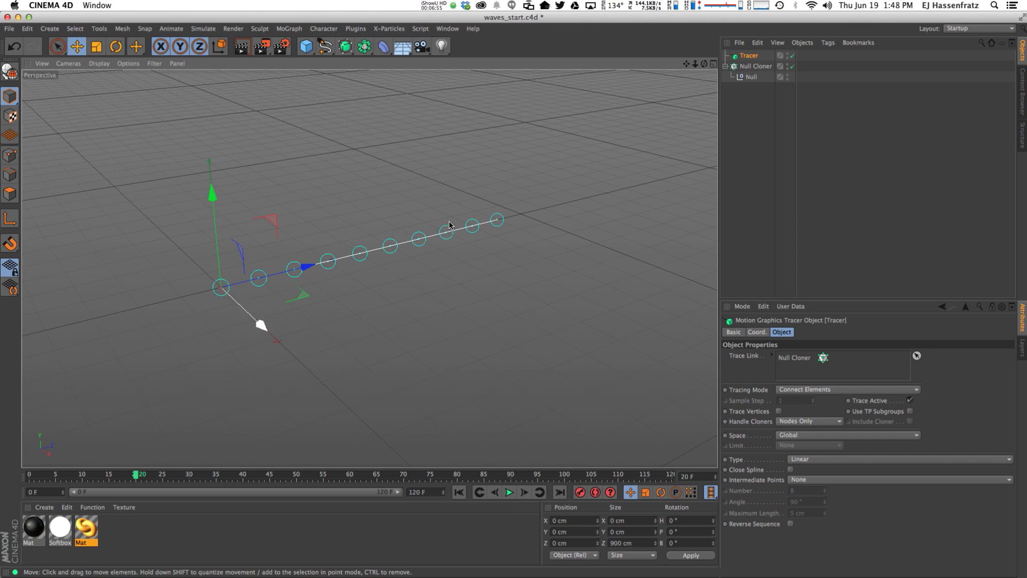
- Add a MoGraph Shader effector and load a Noise shader into its custom shading channel
click(289, 31)
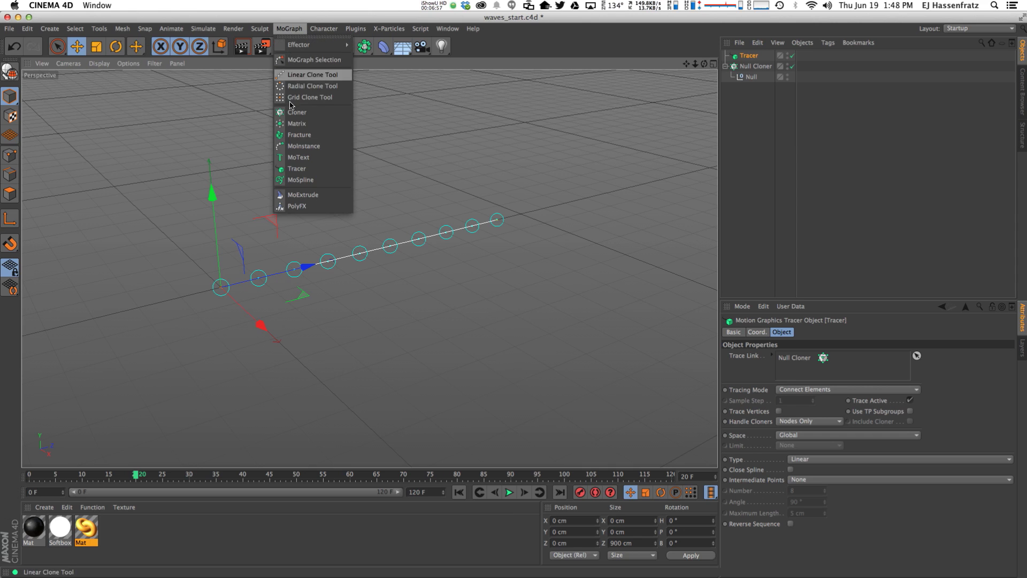
mouse_move(316, 44)
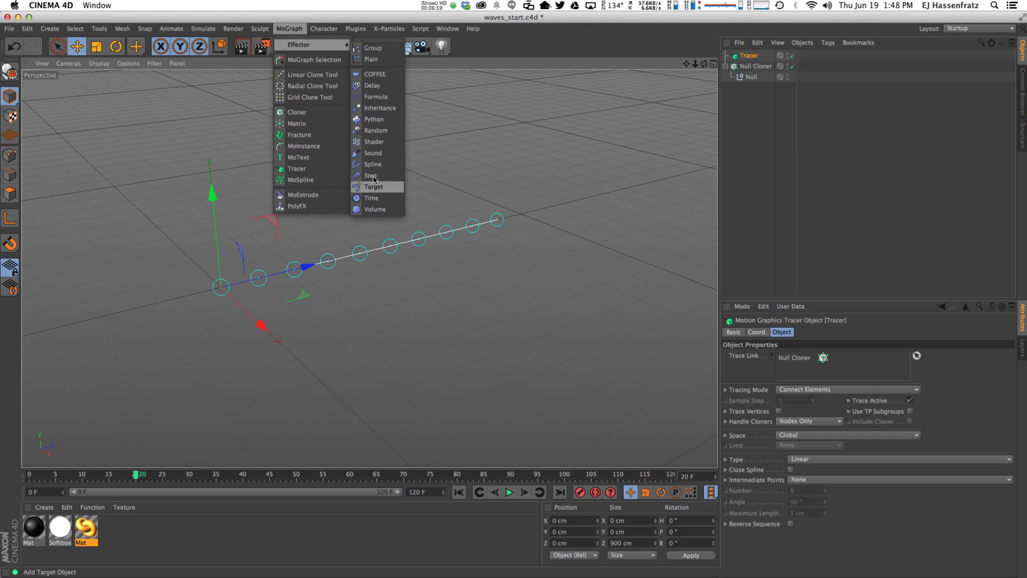
click(374, 142)
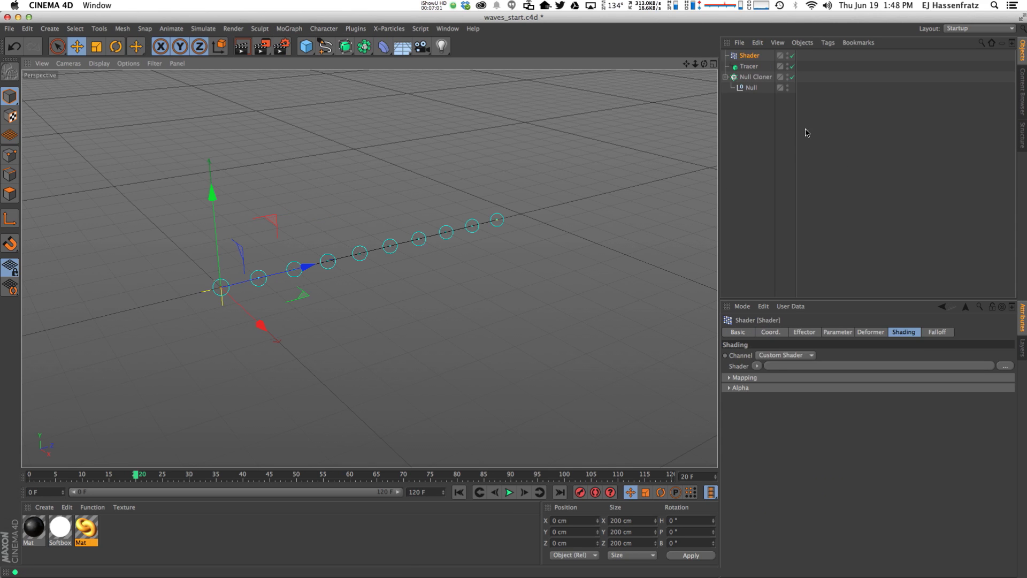
click(756, 367)
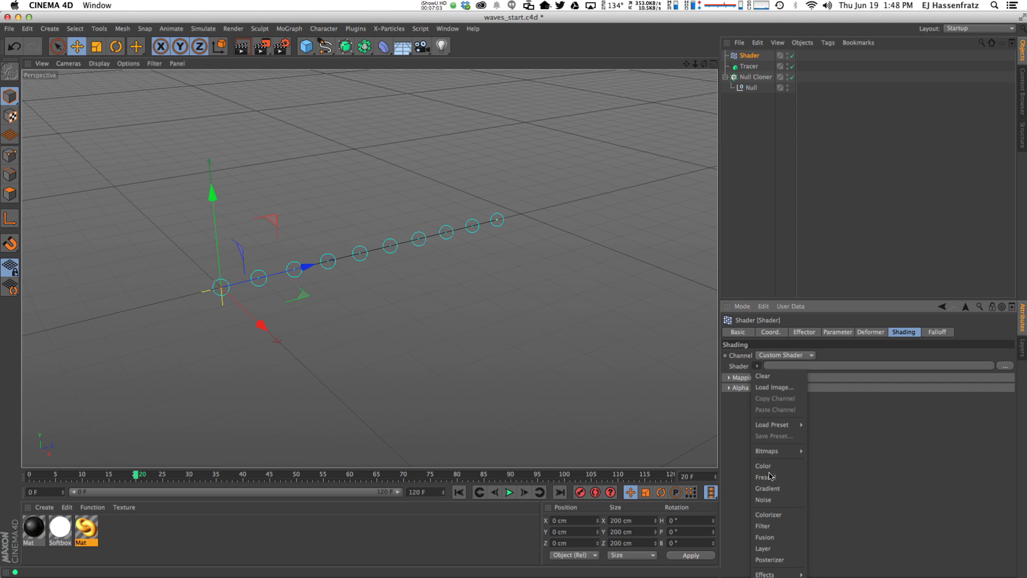
click(764, 499)
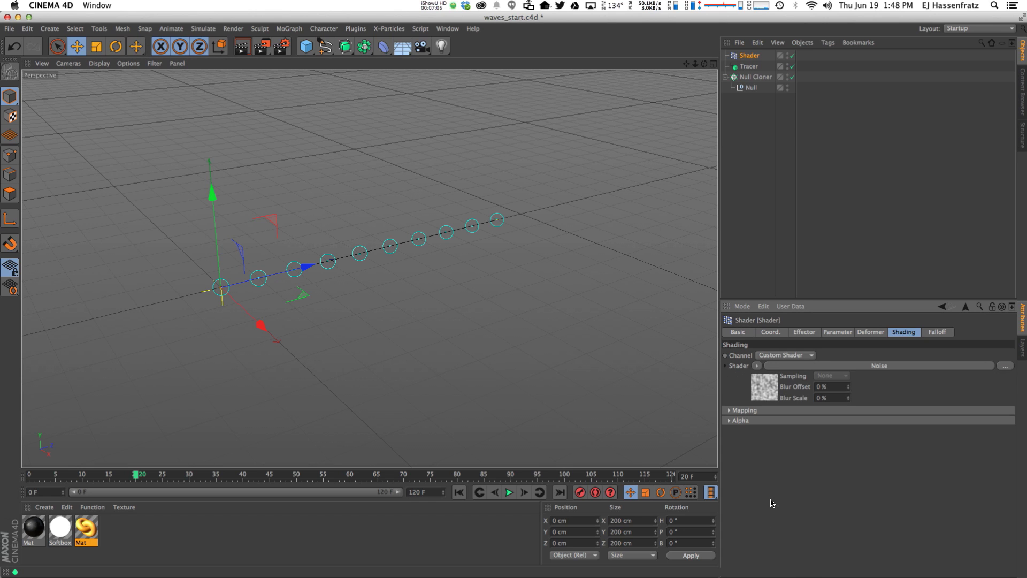
- Change the effector's Noise shader to the Sparse Convolution noise type
click(801, 366)
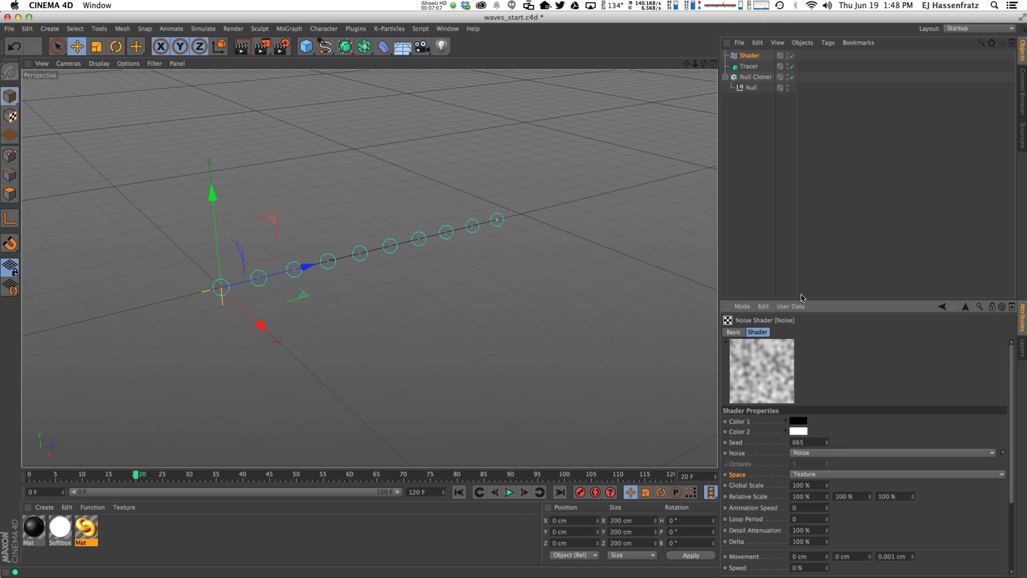
drag(802, 300, 797, 171)
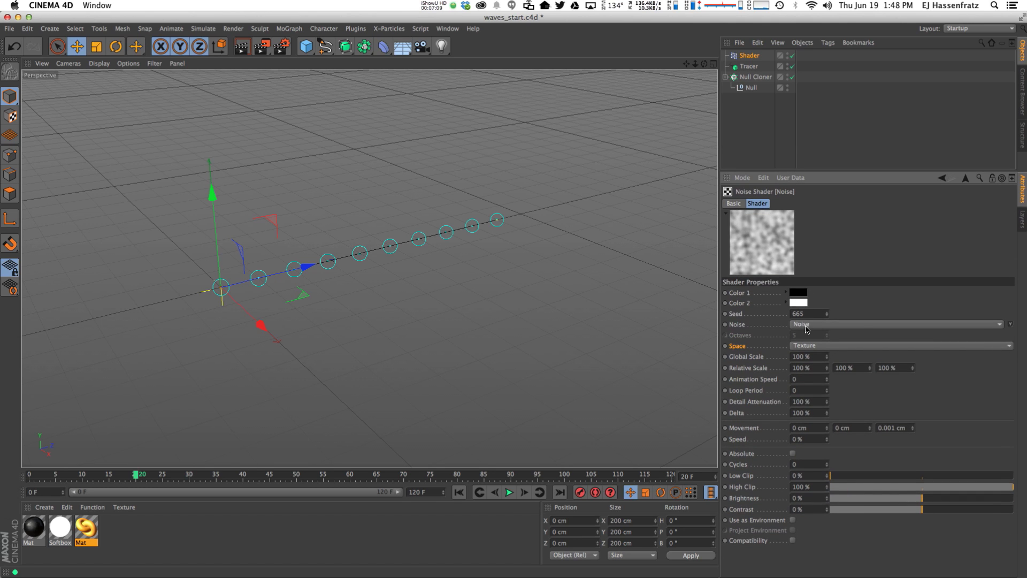
click(969, 325)
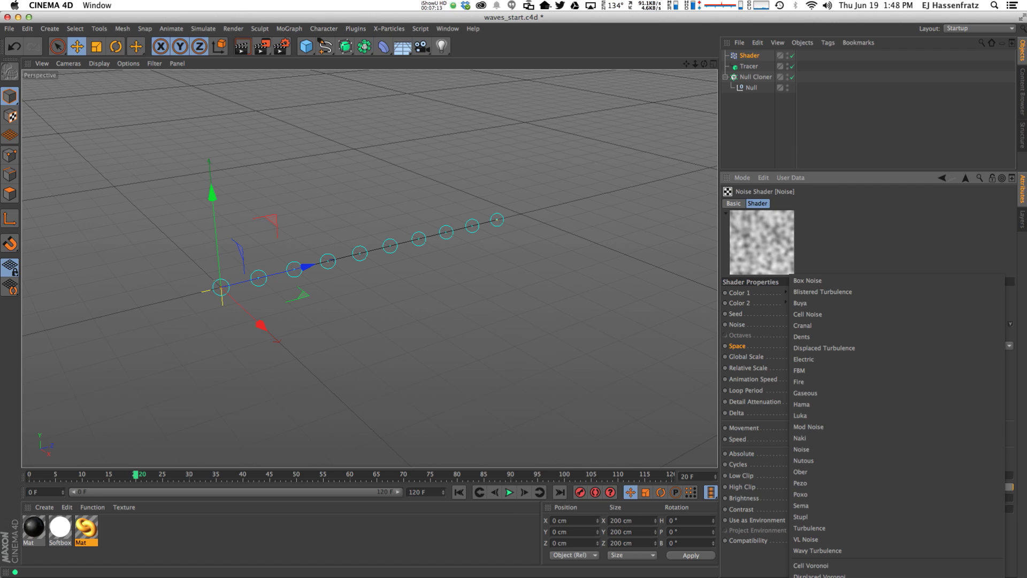
click(820, 577)
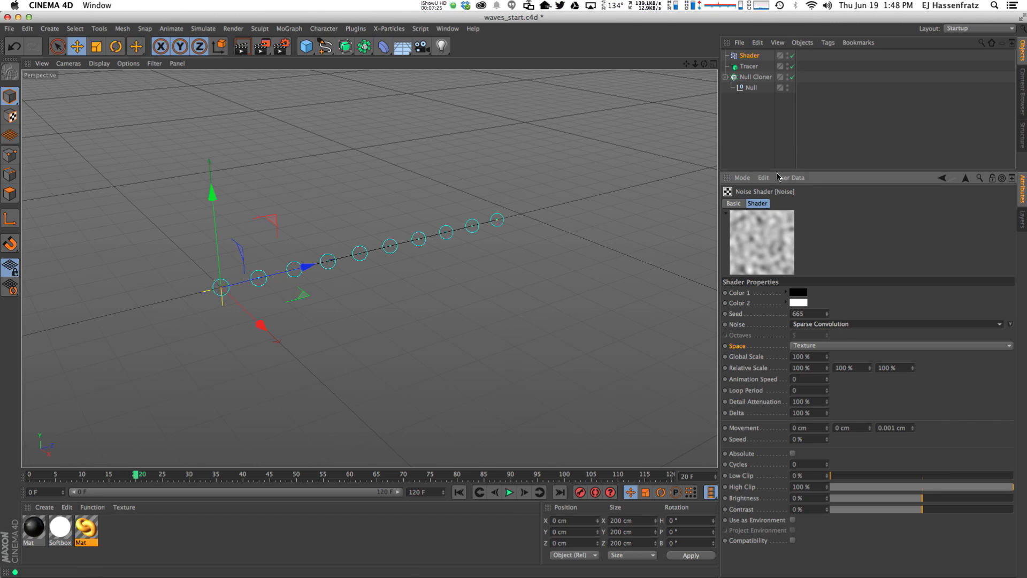
mouse_move(778, 169)
mouse_down()
mouse_move(776, 384)
mouse_move(770, 325)
mouse_up()
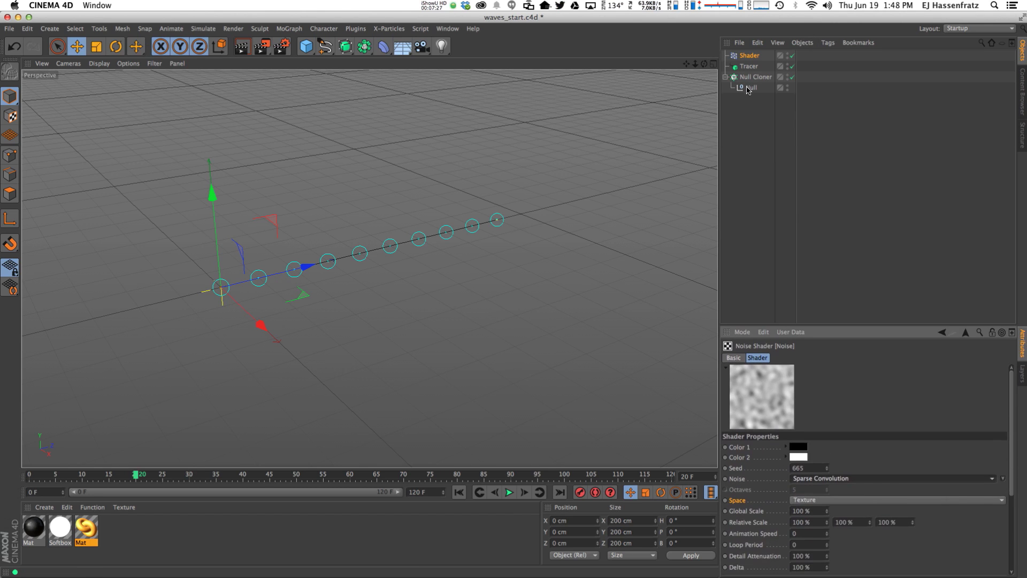
- Disable Scale in the Shader effector's parameters, enable Position and enter a larger Y offset
click(749, 56)
click(792, 359)
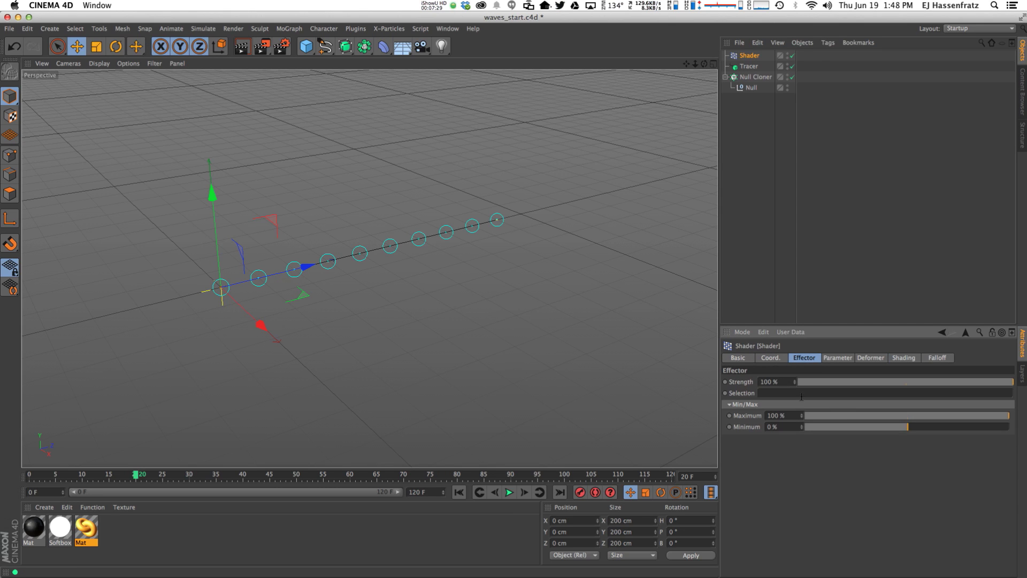
click(837, 359)
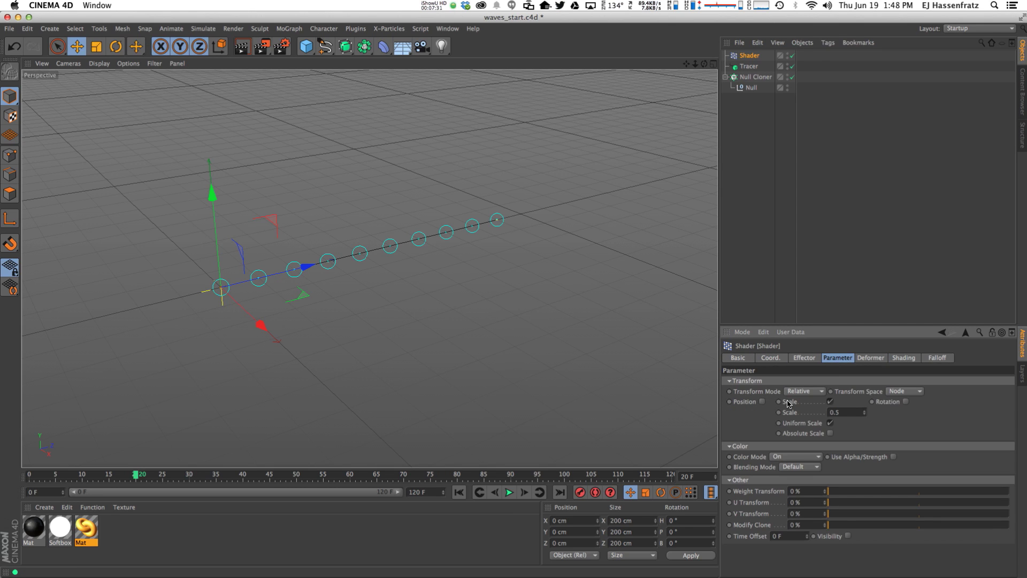
click(830, 402)
click(762, 401)
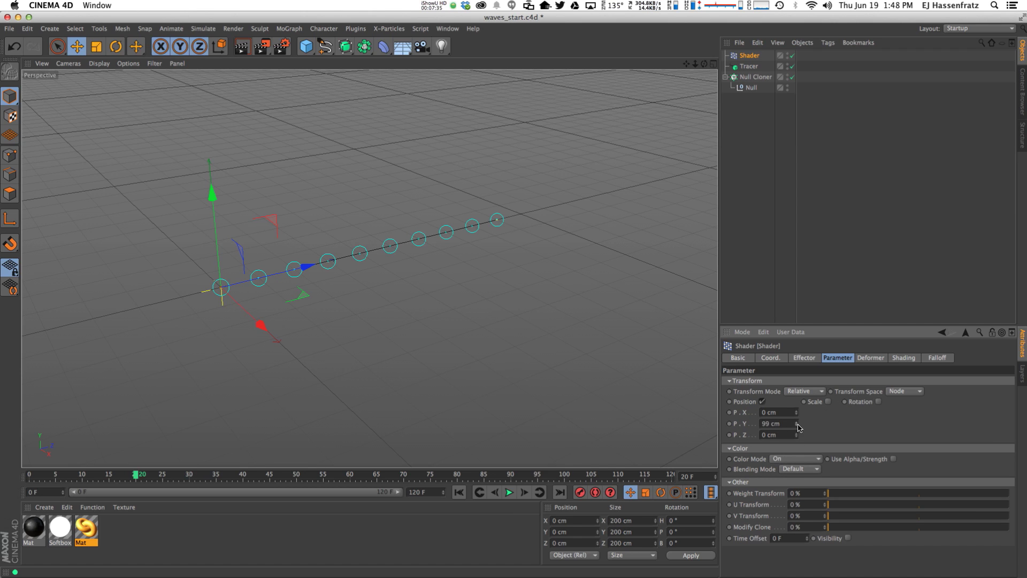
click(788, 424)
text(3)
- Assign the Shader effector to the Null Cloner's Effectors list
click(751, 87)
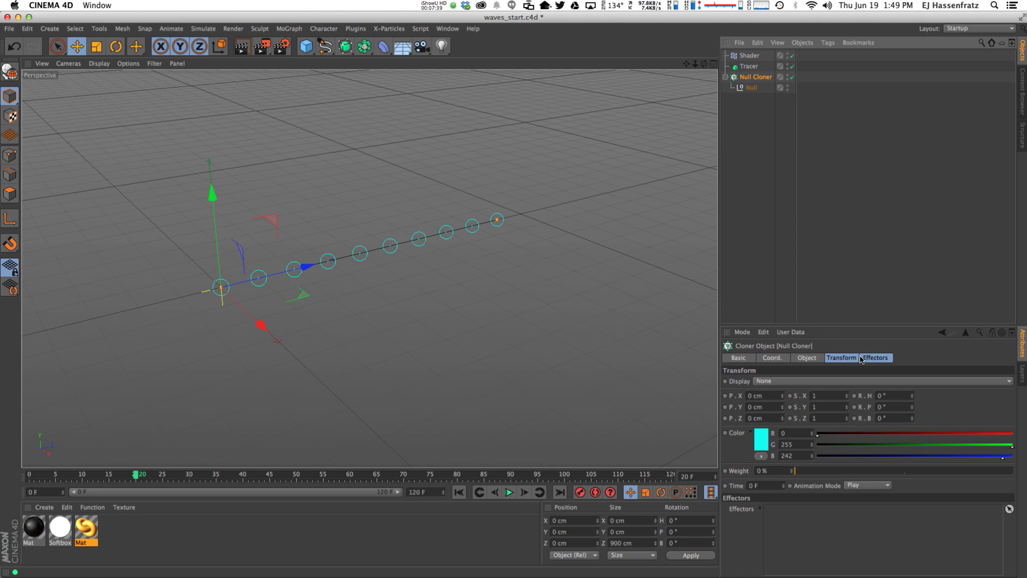
click(750, 76)
drag(749, 55, 847, 432)
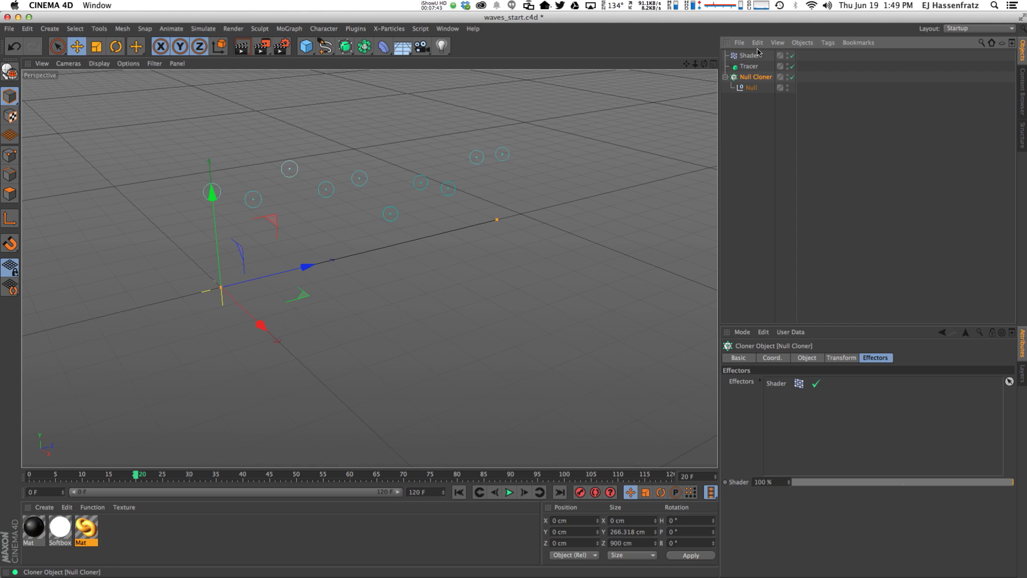
mouse_move(462, 205)
alt+mouse_down()
mouse_move(432, 181)
mouse_move(420, 207)
mouse_move(412, 200)
alt+mouse_up()
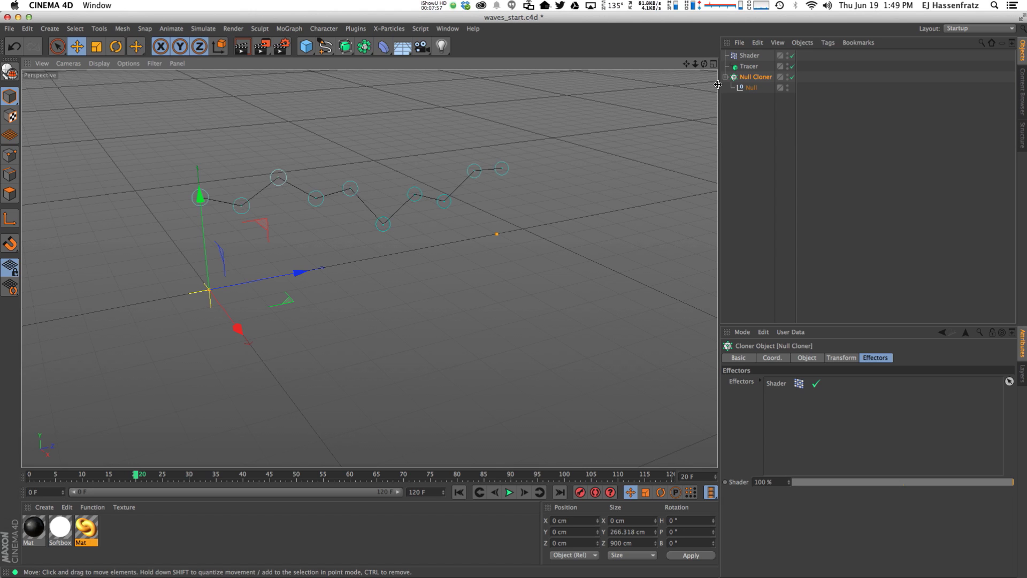
- Set the Tracer's spline Type to B-Spline
click(748, 67)
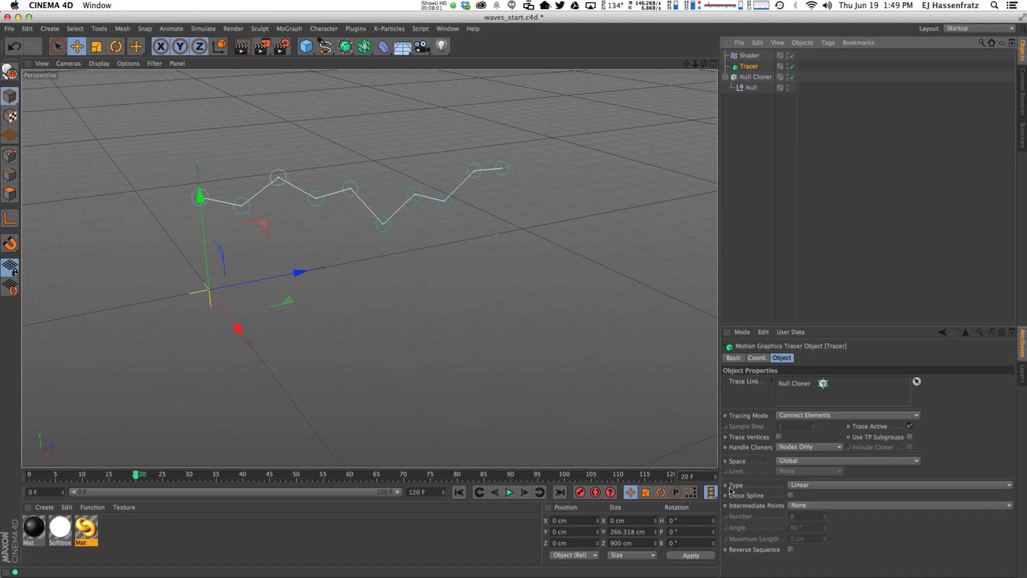
click(807, 487)
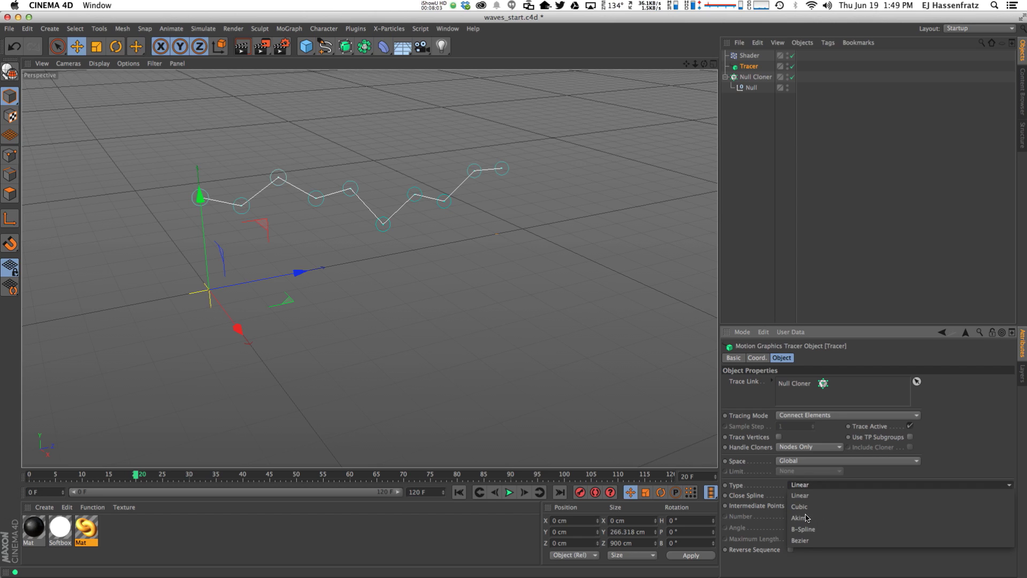
click(807, 530)
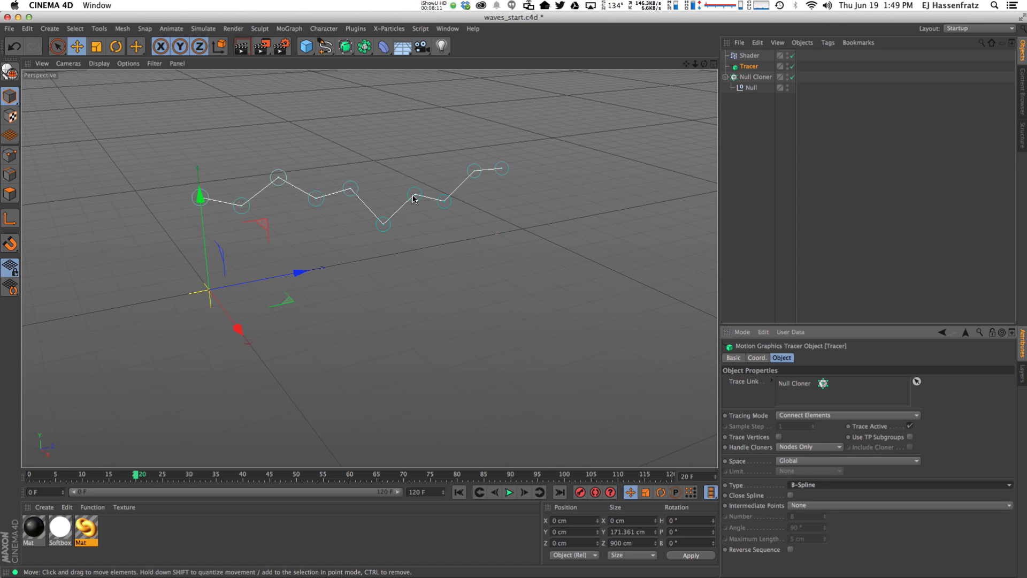
- Set the Tracer's Intermediate Points to Adaptive with an Angle of 5°
click(814, 509)
click(816, 550)
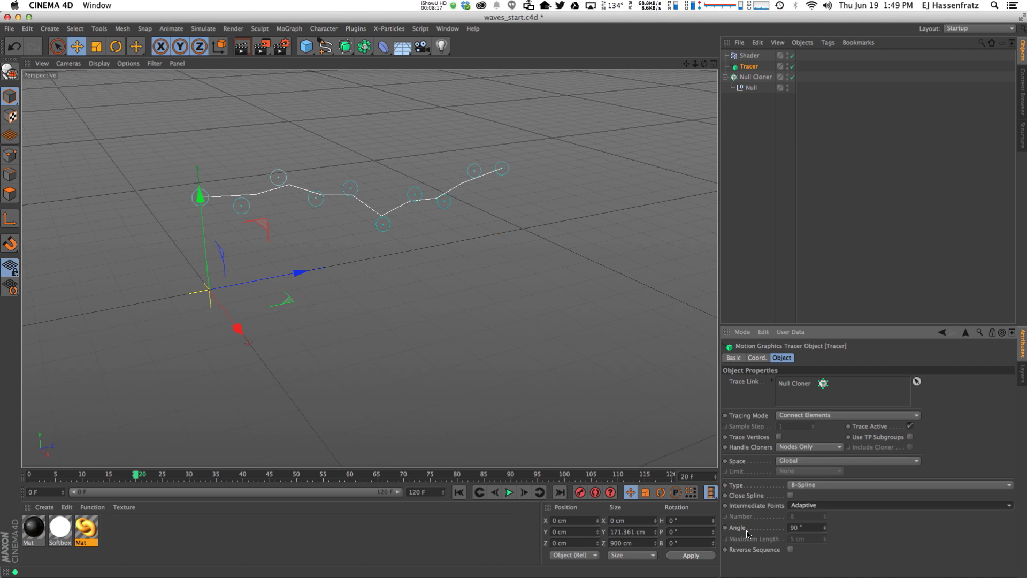
drag(824, 527, 825, 531)
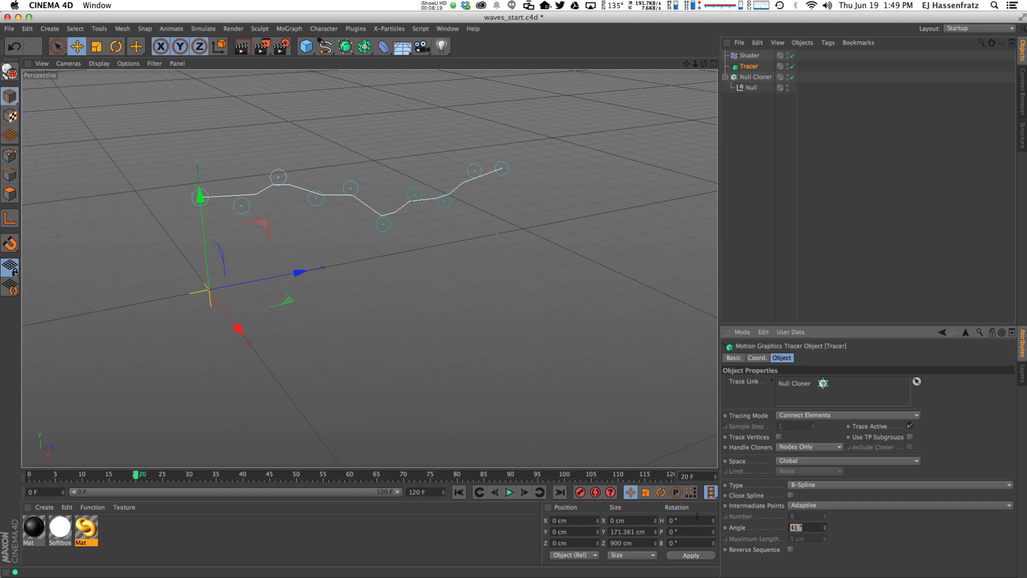
key(Return)
mouse_move(416, 221)
alt+mouse_down()
mouse_move(307, 206)
mouse_move(428, 213)
mouse_move(390, 209)
mouse_move(394, 230)
mouse_move(189, 227)
alt+mouse_up()
alt+drag(413, 229, 460, 207)
- Set the Shader effector's Minimum to -100% and check its Position parameters
click(750, 56)
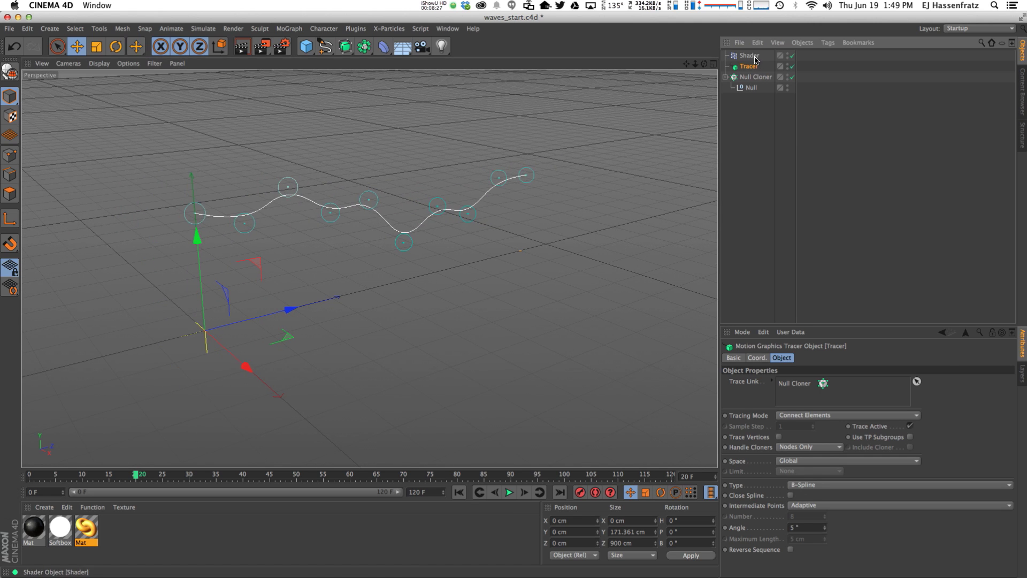
click(805, 358)
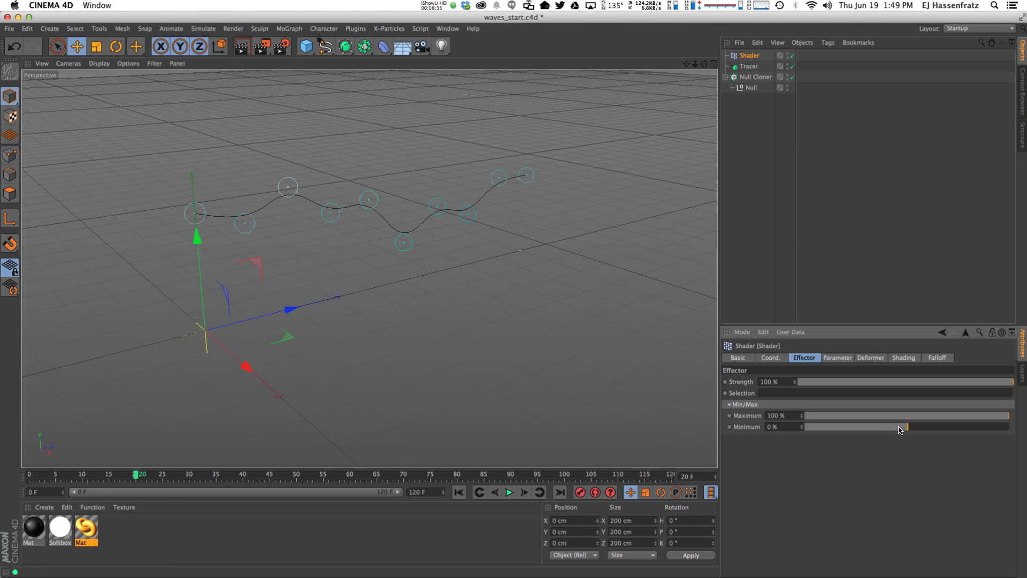
drag(898, 429, 786, 428)
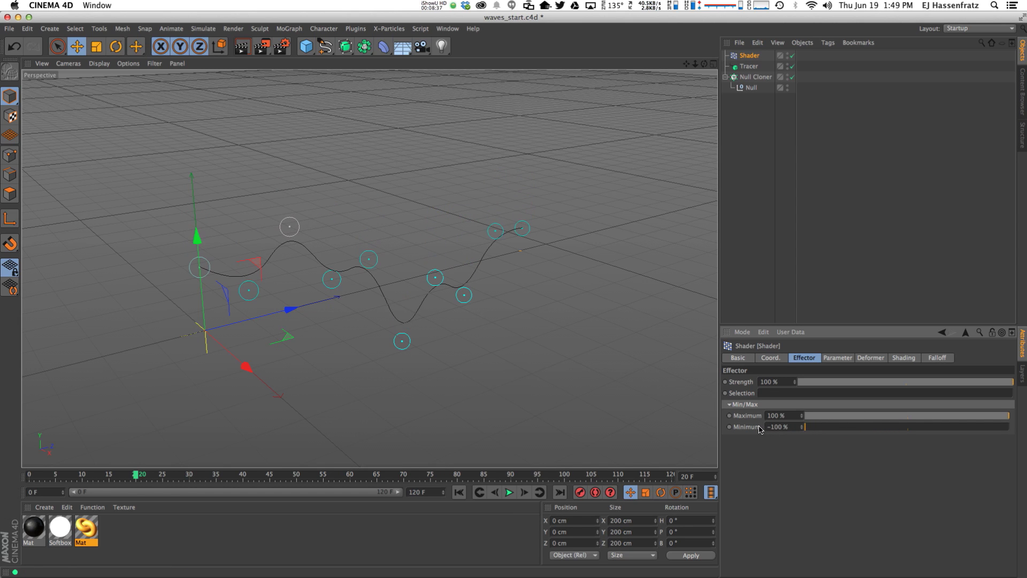
alt+drag(454, 301, 351, 309)
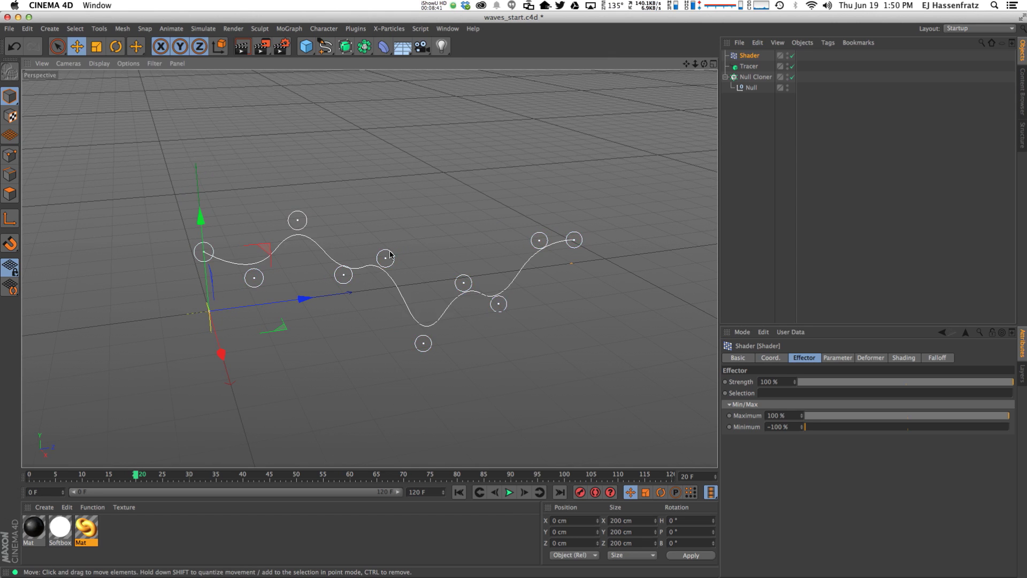
click(824, 358)
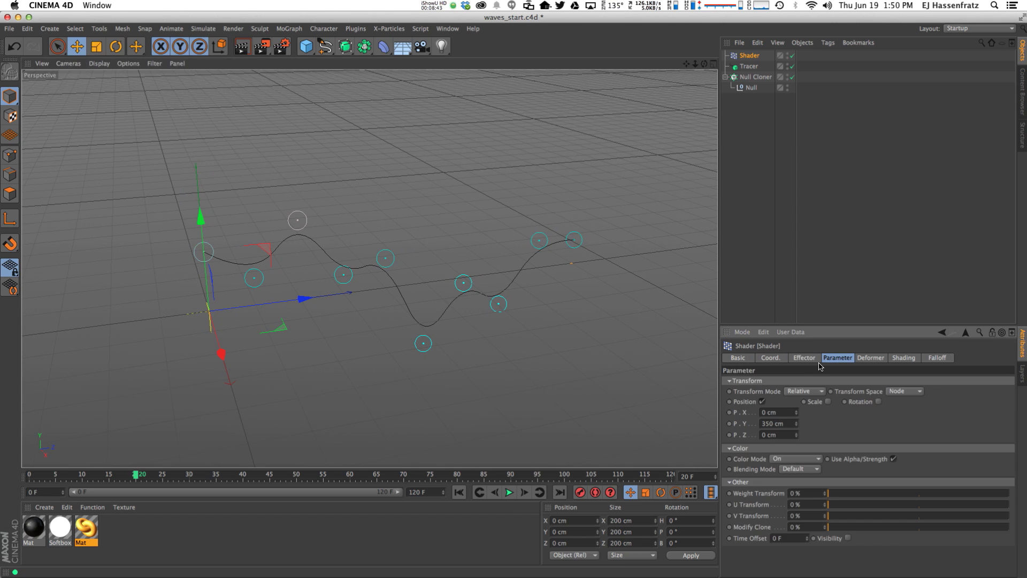
alt+drag(407, 338, 430, 339)
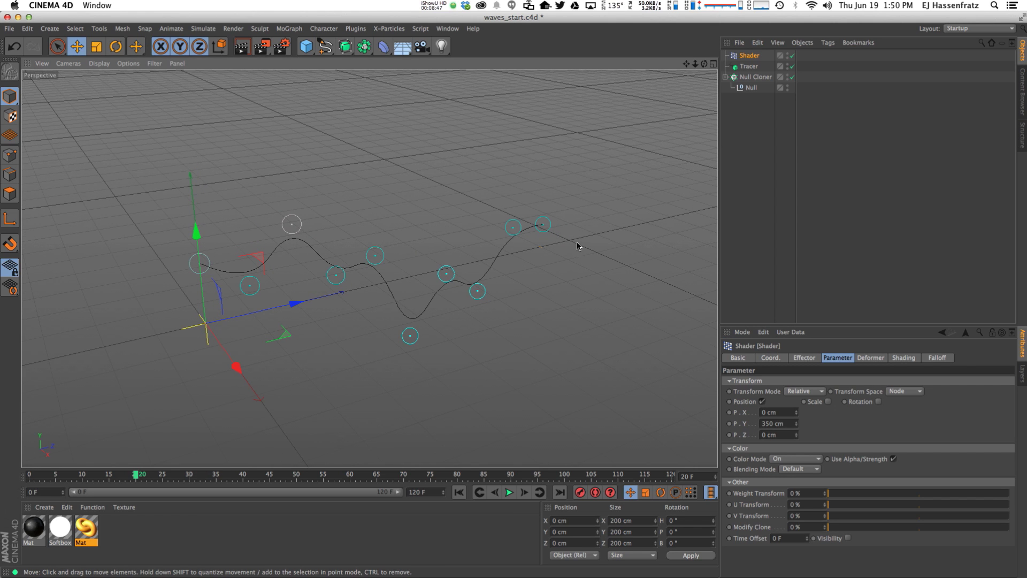
- Set the Animation Speed of the Shader effector's Noise to 1 and play the animation
click(903, 358)
drag(853, 330, 855, 241)
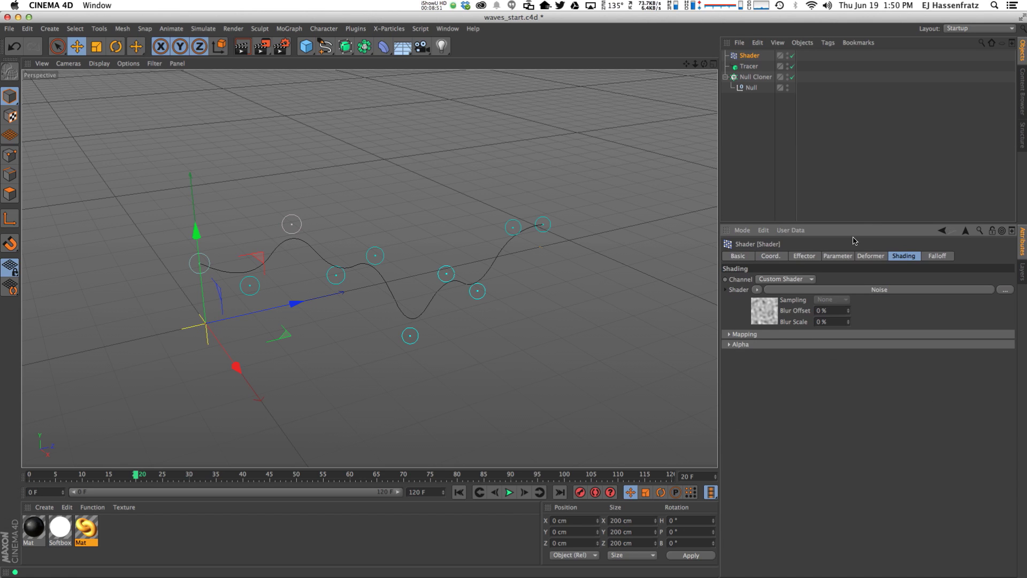
click(777, 290)
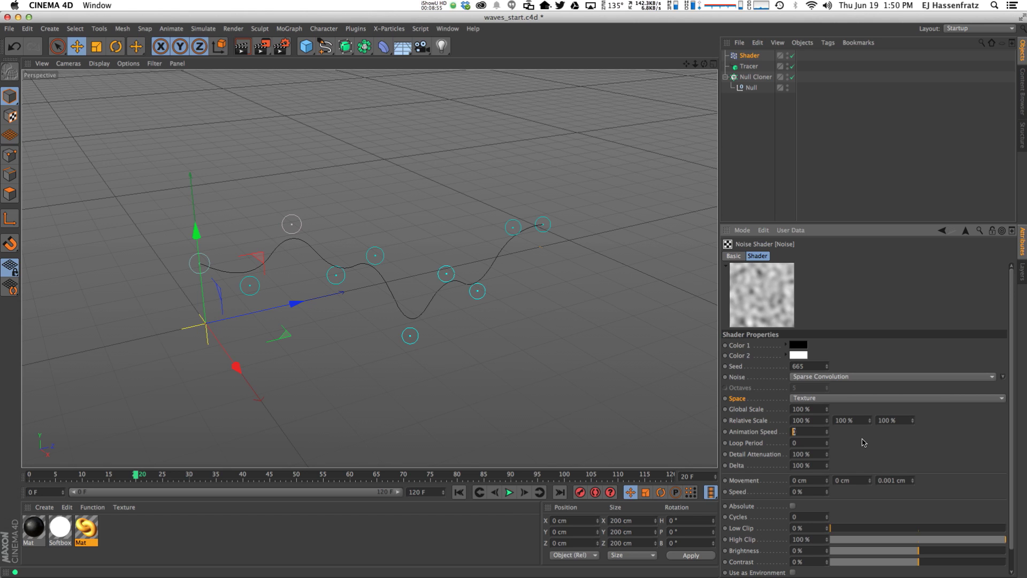
click(510, 493)
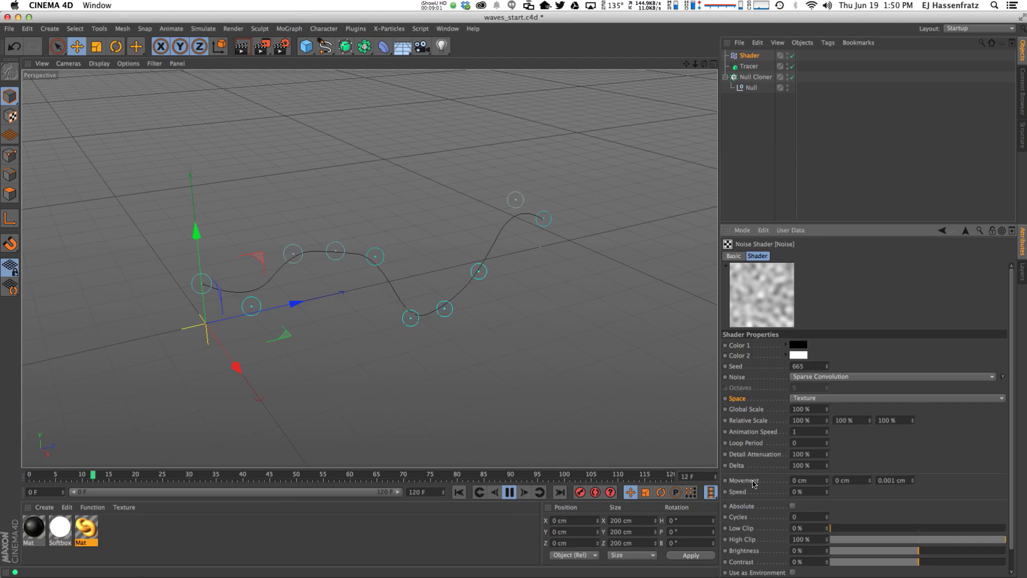
- Set the noise Movement to 1 cm, 0.5 cm and 0 cm, with a Speed of 0.3%
drag(804, 491, 778, 482)
key(BackSpace)
key(Return)
text(2)
drag(907, 481, 873, 481)
text(0)
key(Return)
text(1)
drag(793, 483, 835, 481)
key(Return)
text(.5)
key(Return)
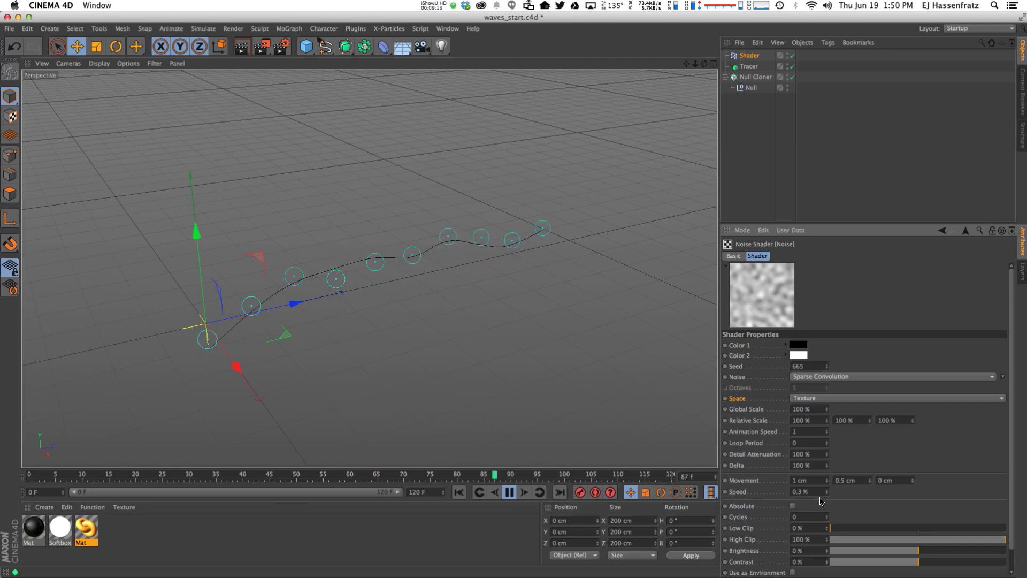
- Slow the noise to a Speed of 0.1% and an Animation Speed of 0.5, review the motion and stop playback
drag(828, 492, 787, 490)
text(.1)
key(Return)
drag(804, 431, 665, 406)
text(.5)
key(Return)
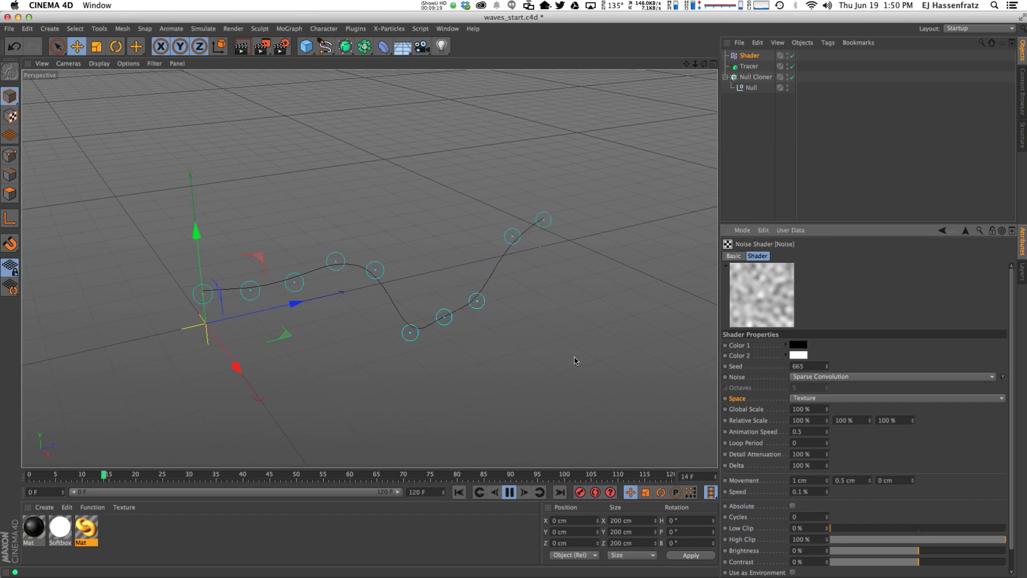
alt+drag(387, 283, 351, 292)
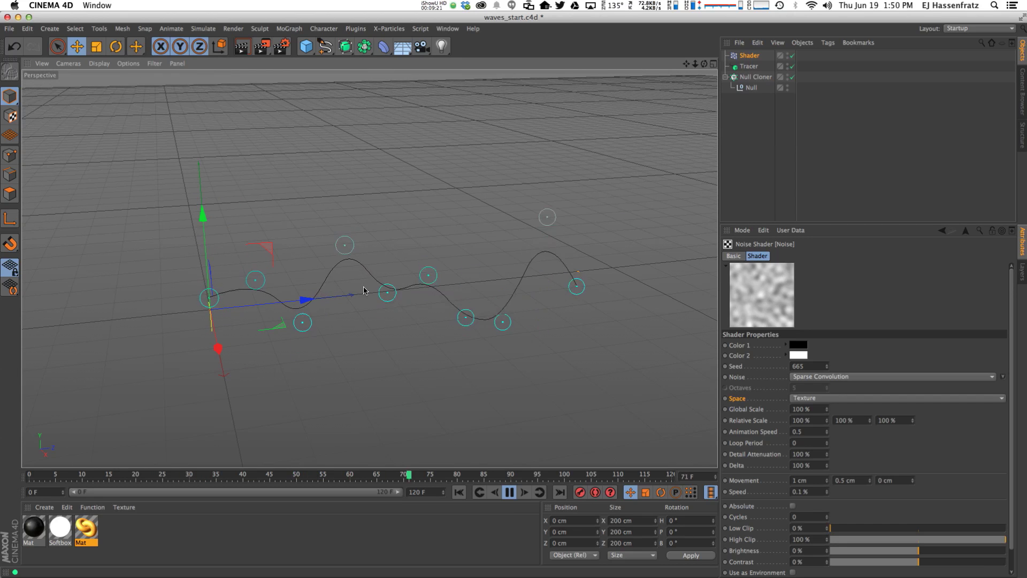
alt+drag(398, 300, 435, 291)
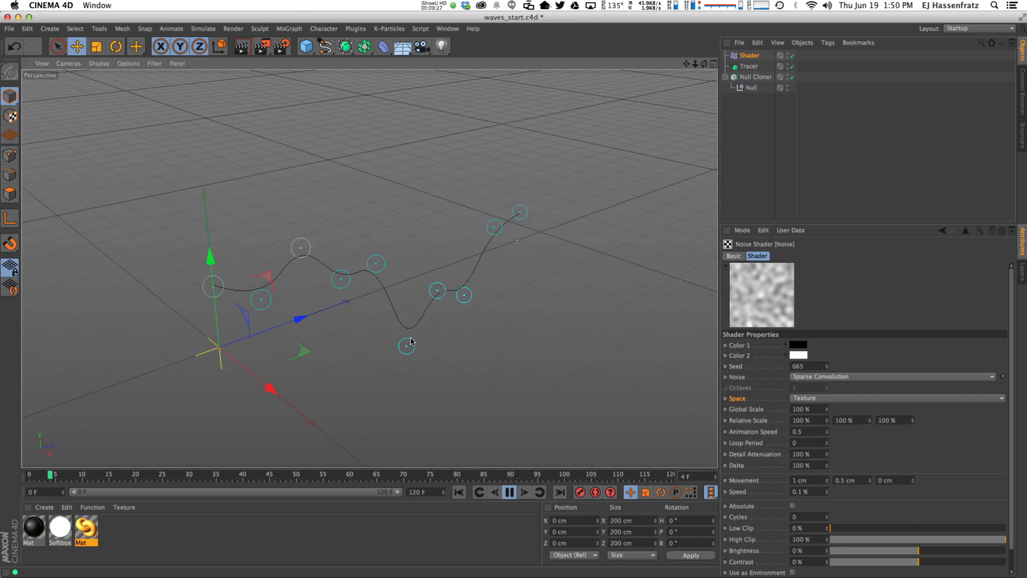
click(509, 493)
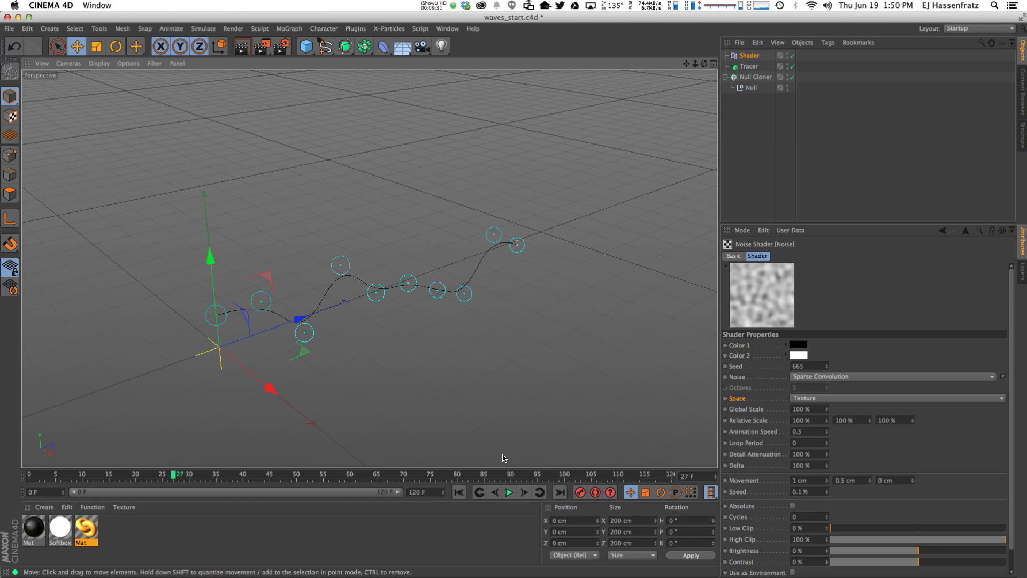
- Add a Rectangle spline and move the Tracer directly beneath it in the object hierarchy
click(749, 66)
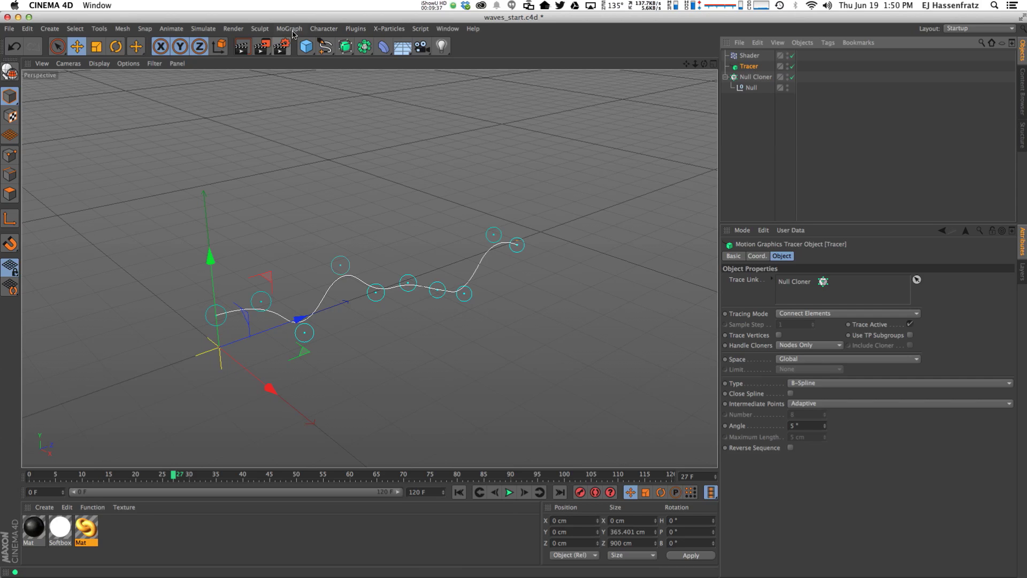
click(325, 47)
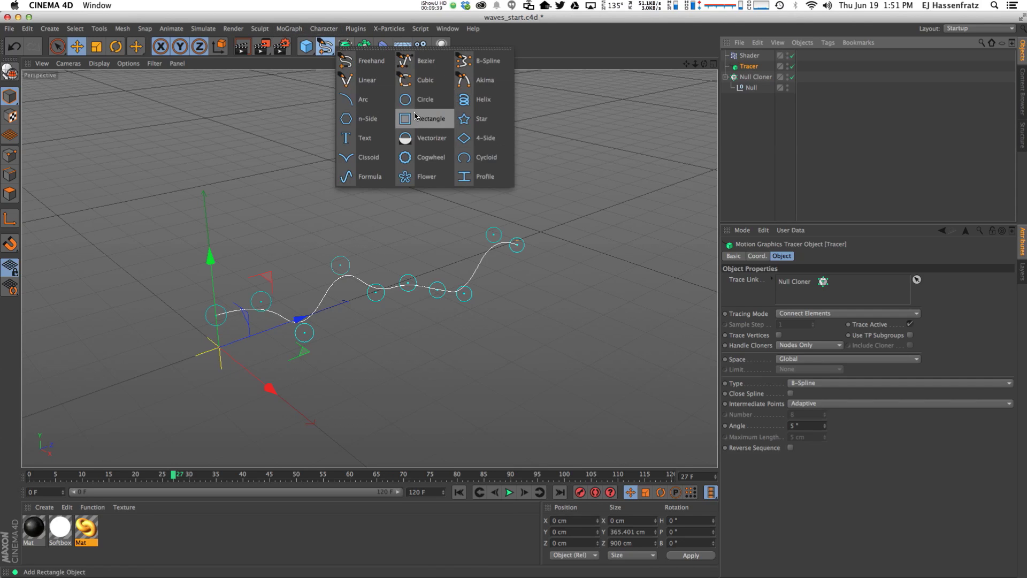
click(416, 116)
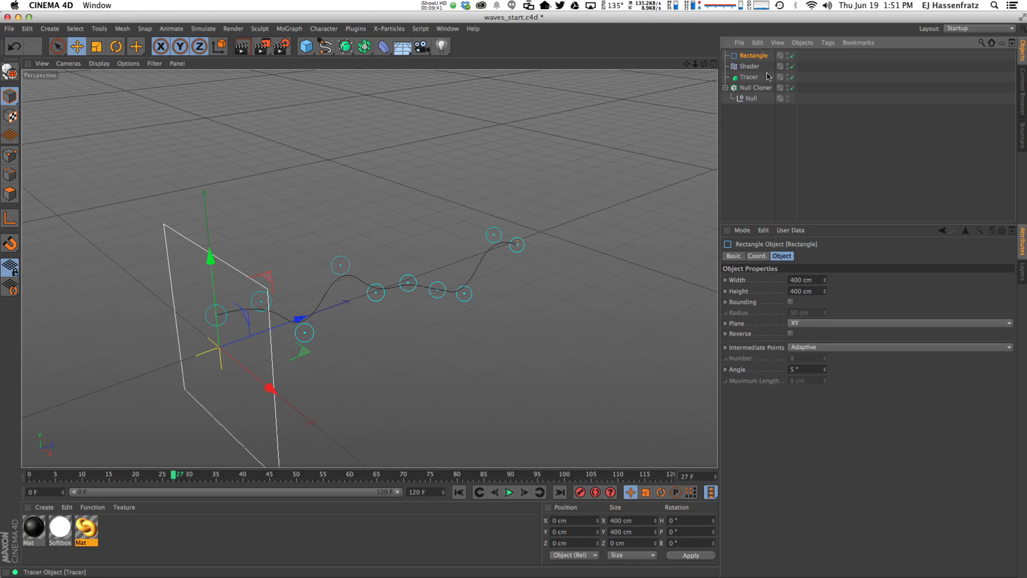
drag(751, 67, 750, 65)
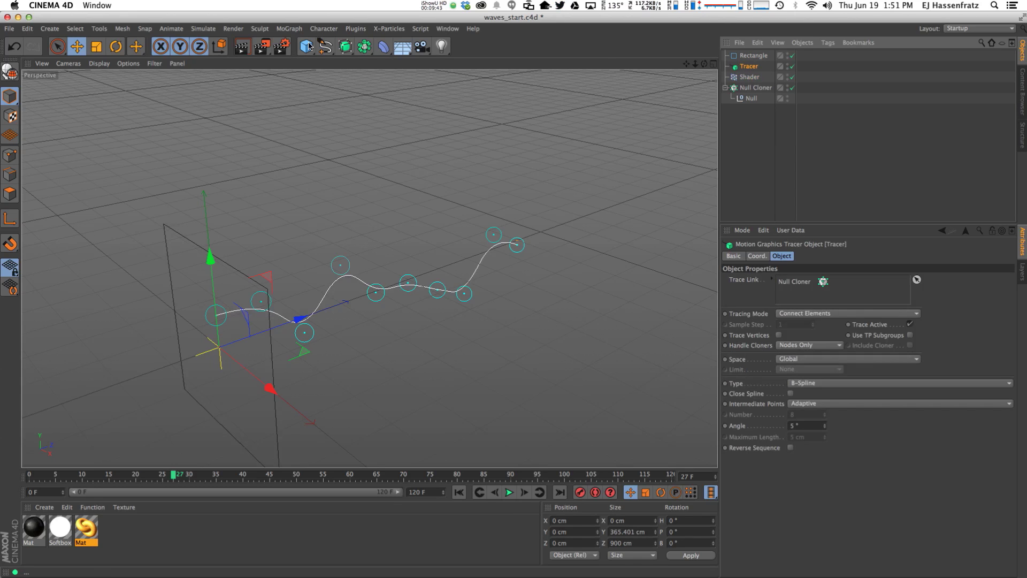
- Add a Sweep object and nest the Rectangle and Tracer under it, with the Rectangle as profile
click(363, 47)
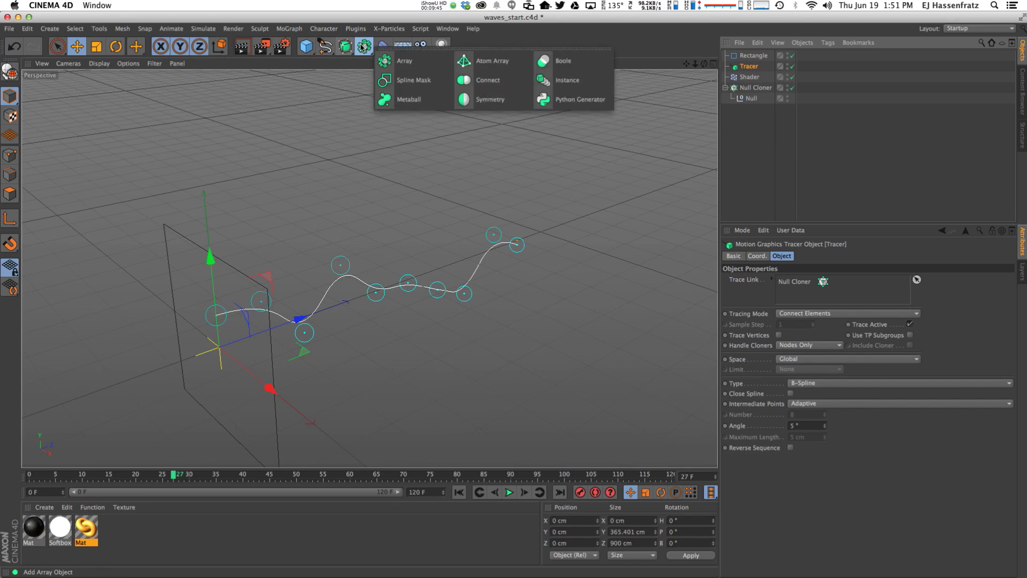
mouse_move(341, 48)
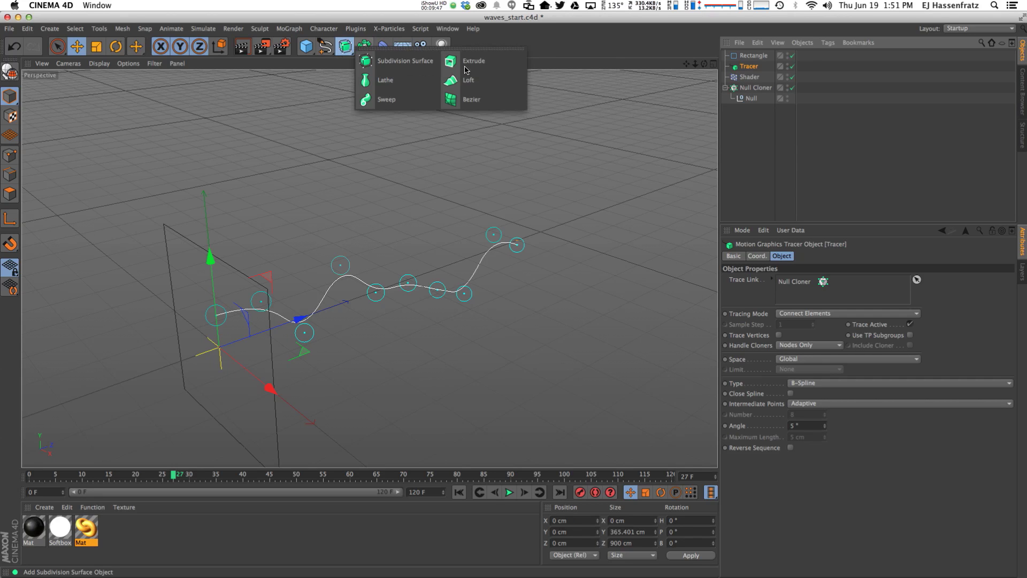
click(385, 98)
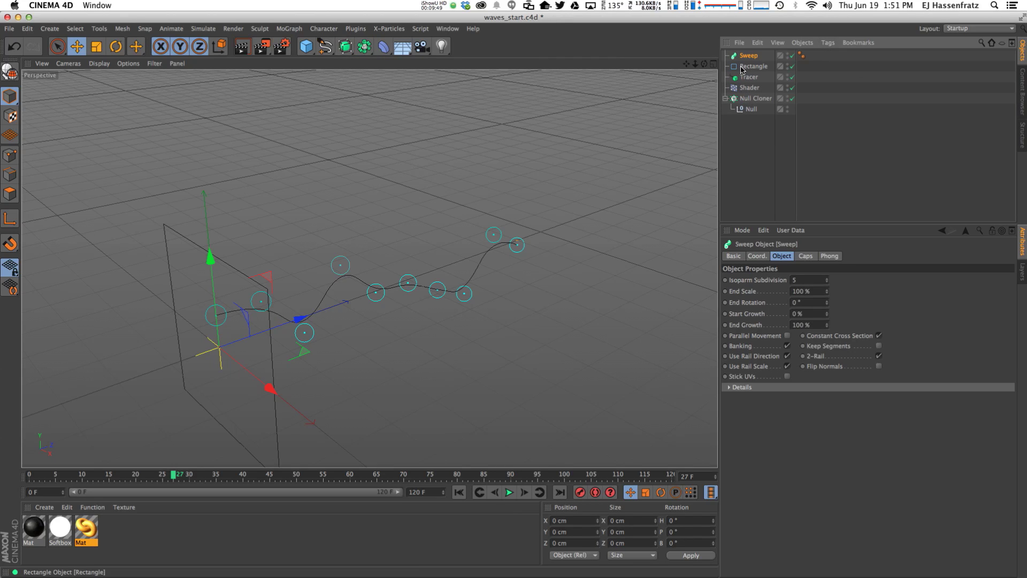
mouse_move(743, 70)
mouse_down()
mouse_move(749, 56)
mouse_move(754, 71)
mouse_up()
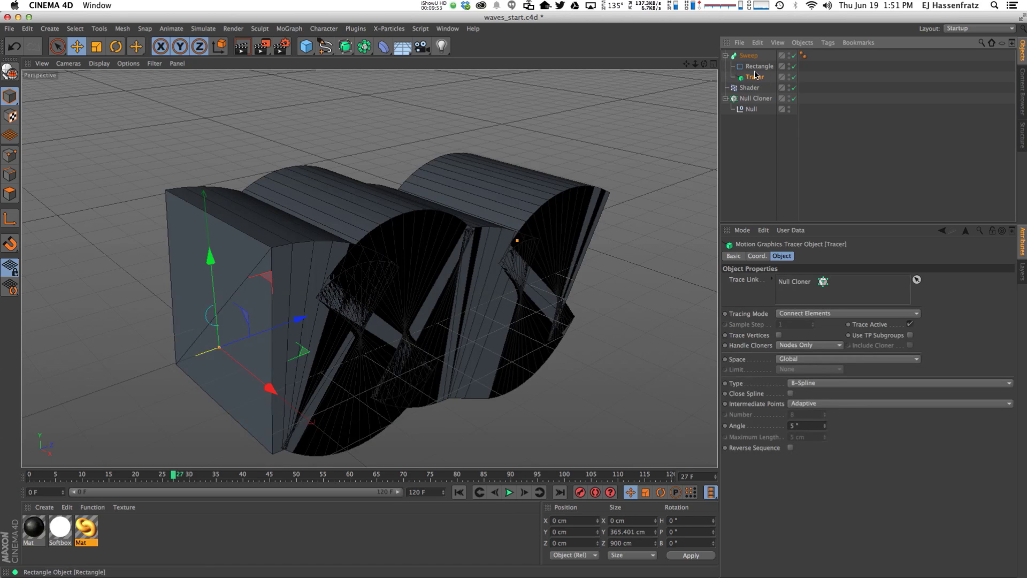
- Set the sweep profile Rectangle's Width to 10 cm and Height to 50 cm
click(753, 66)
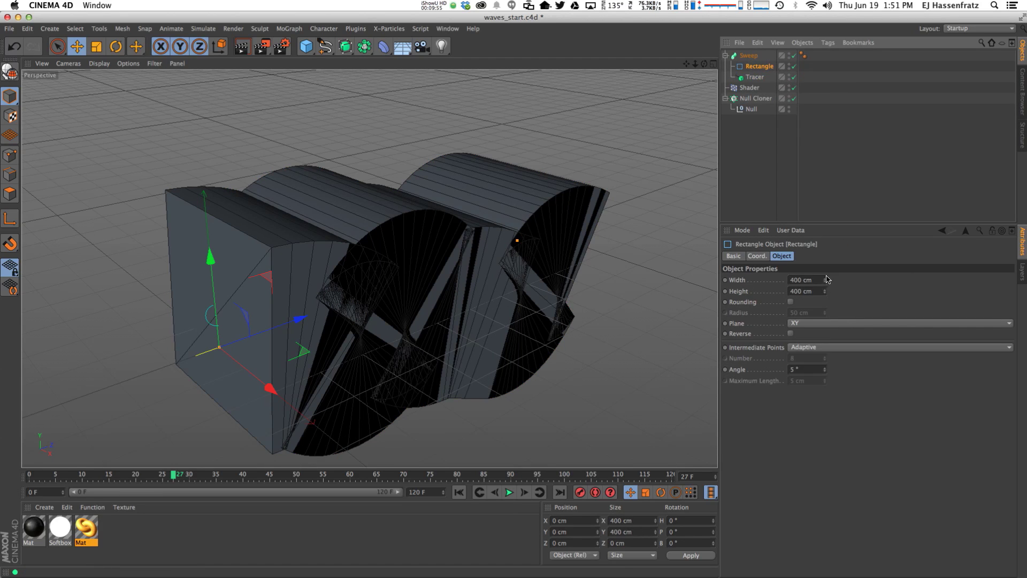
drag(827, 283, 655, 229)
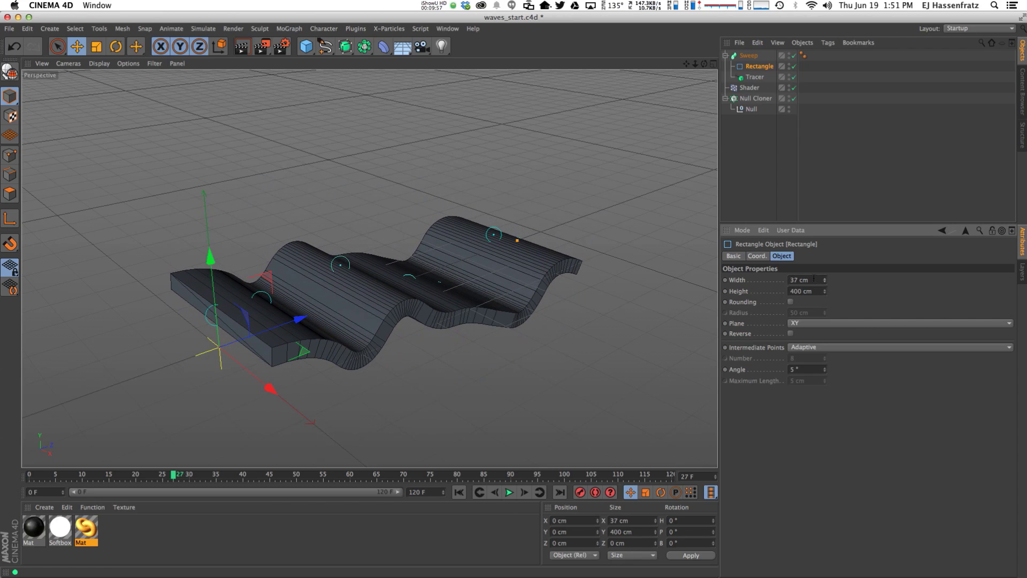
text(10)
key(Tab)
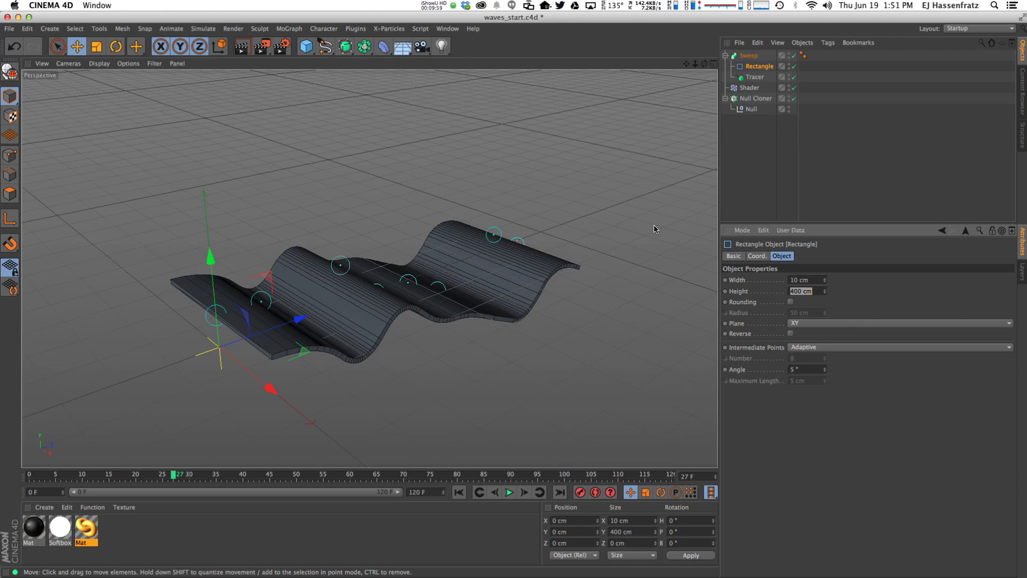
text(50)
key(Return)
scroll(333, 243, up, 5)
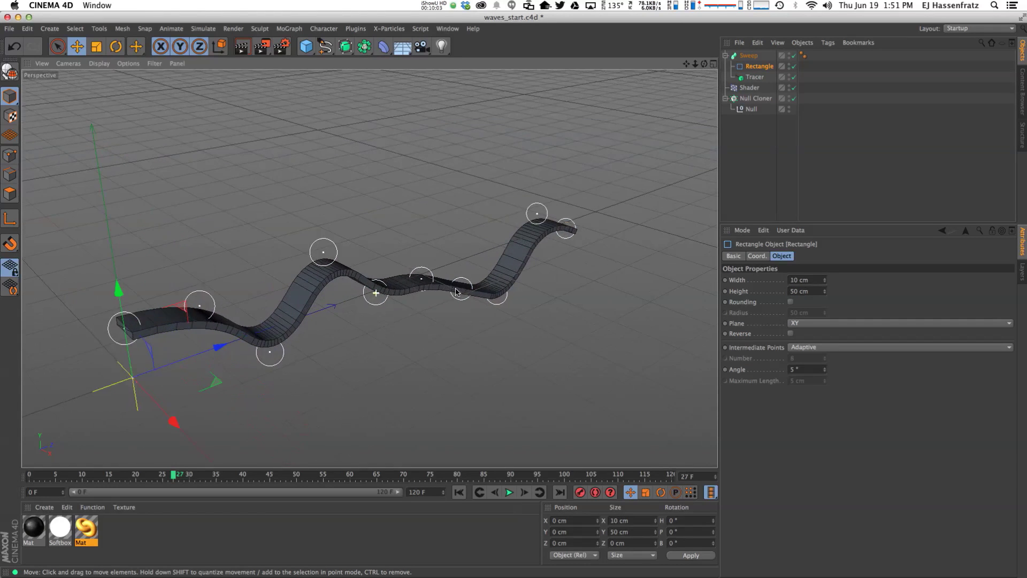
- Enable Rounding on the Rectangle profile with a Radius of 1.5 cm
click(791, 302)
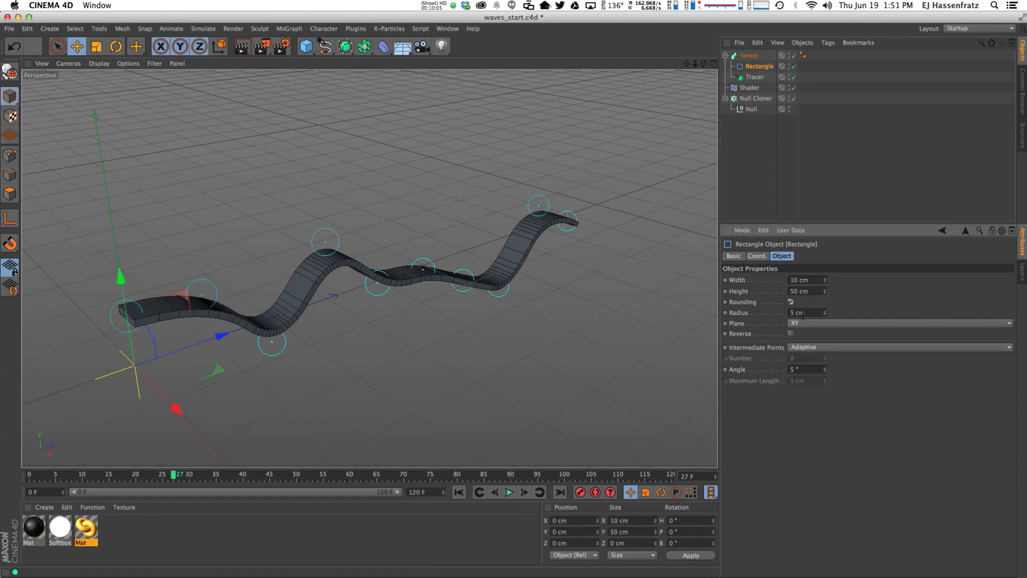
key(Tab)
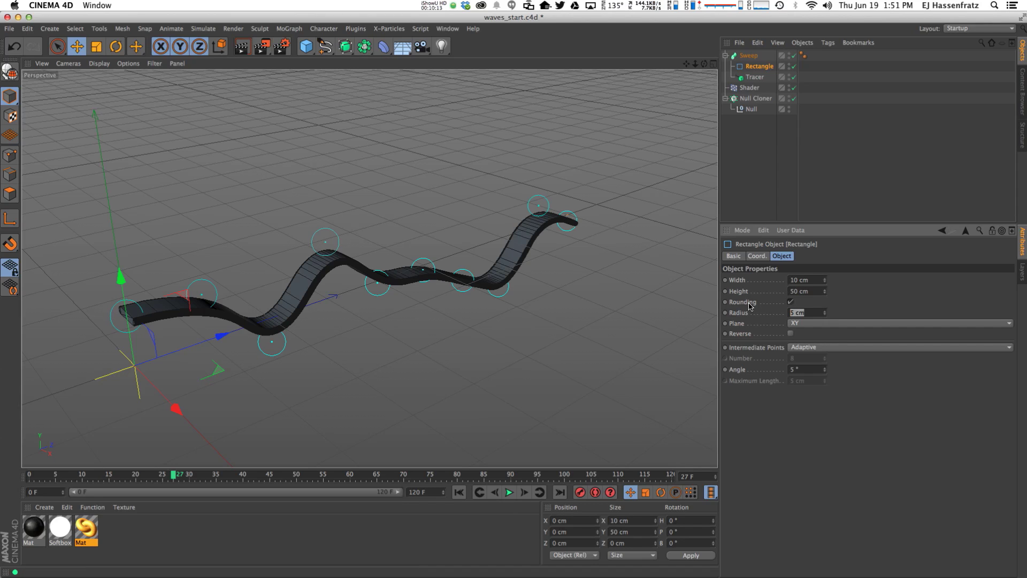
key(Return)
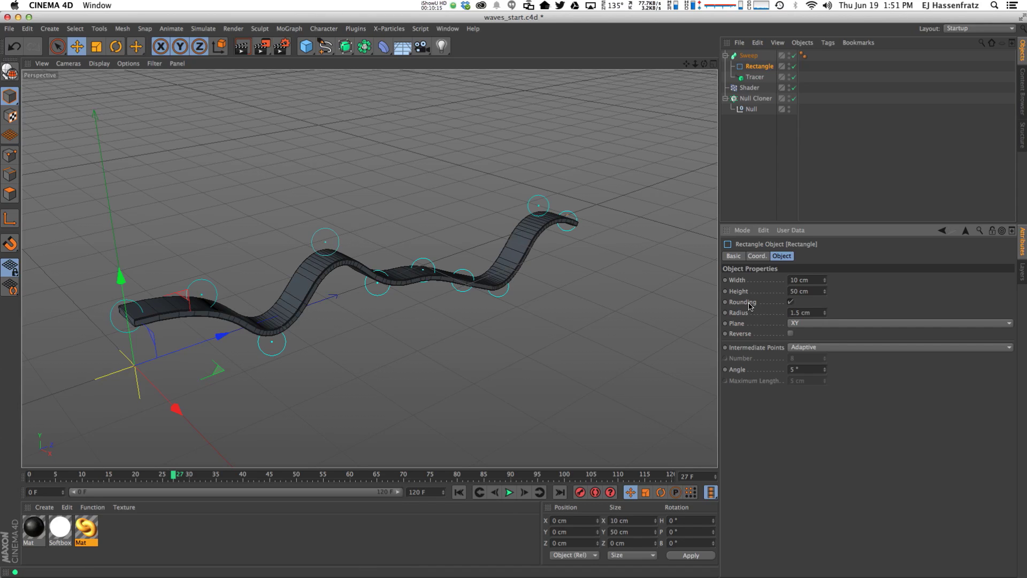
- Apply the gold Mat material to the Sweep, preview the strip's animation and select the Sweep
drag(720, 61, 747, 57)
alt+drag(365, 275, 396, 283)
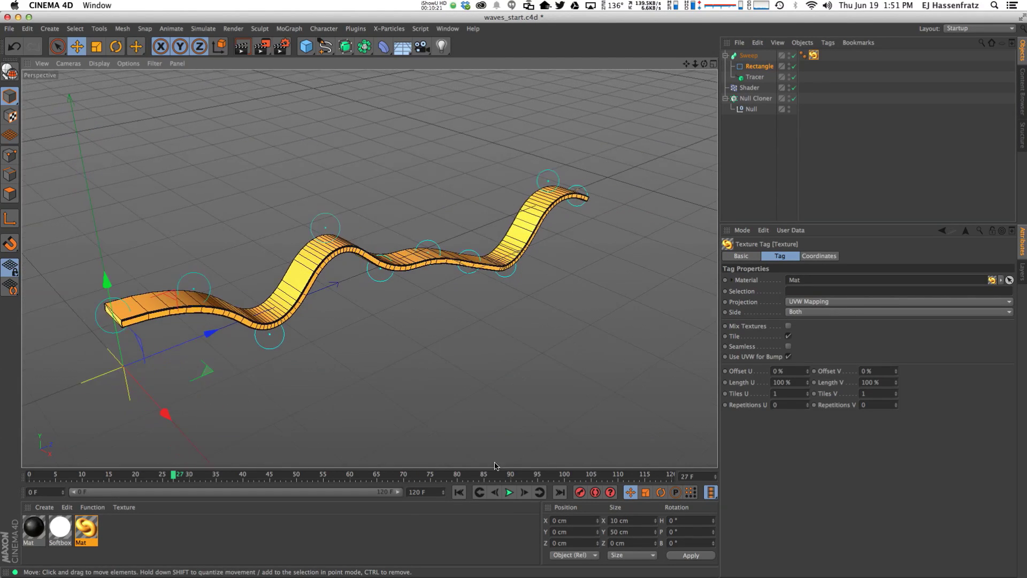
click(510, 493)
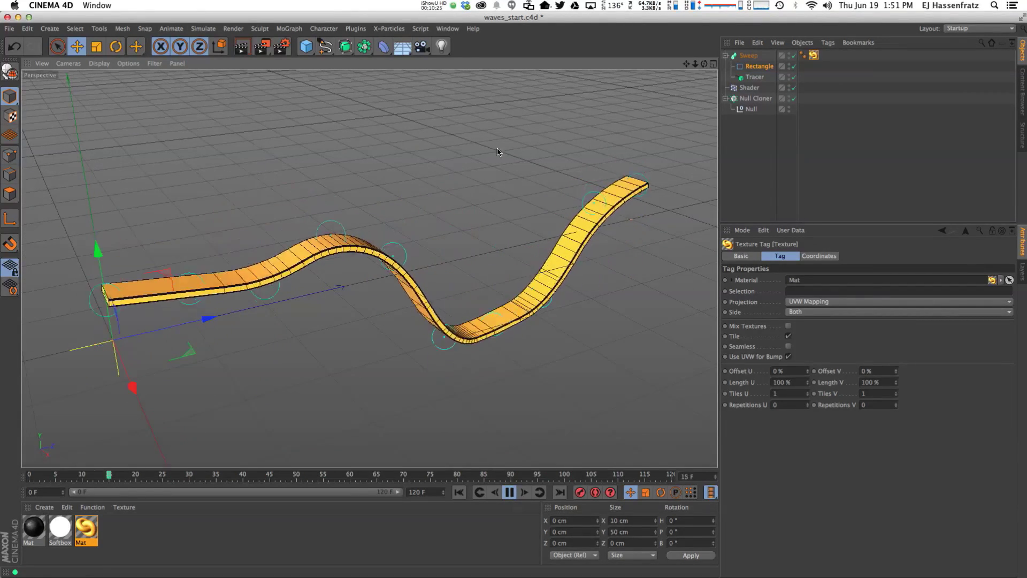
click(512, 494)
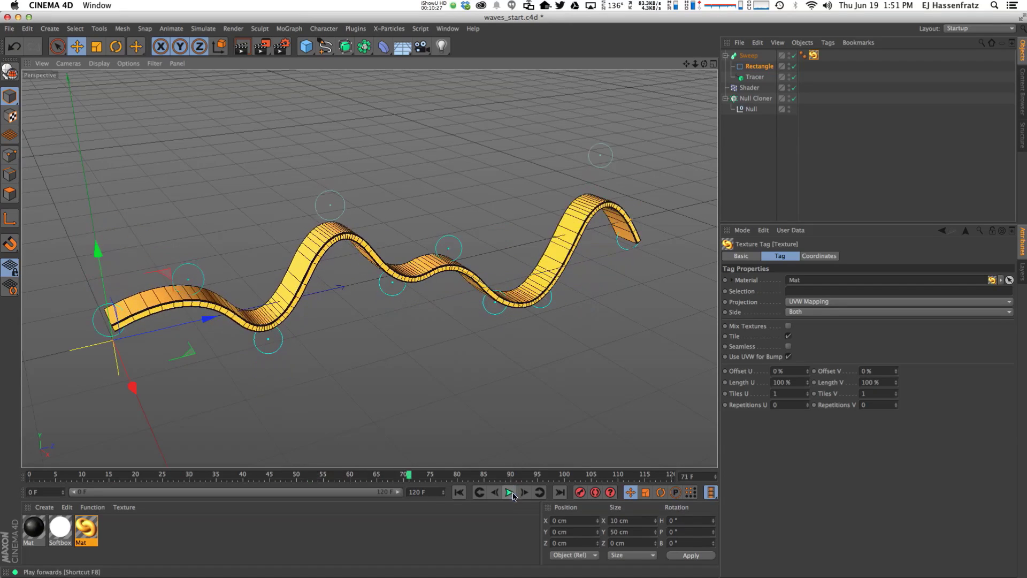
click(749, 56)
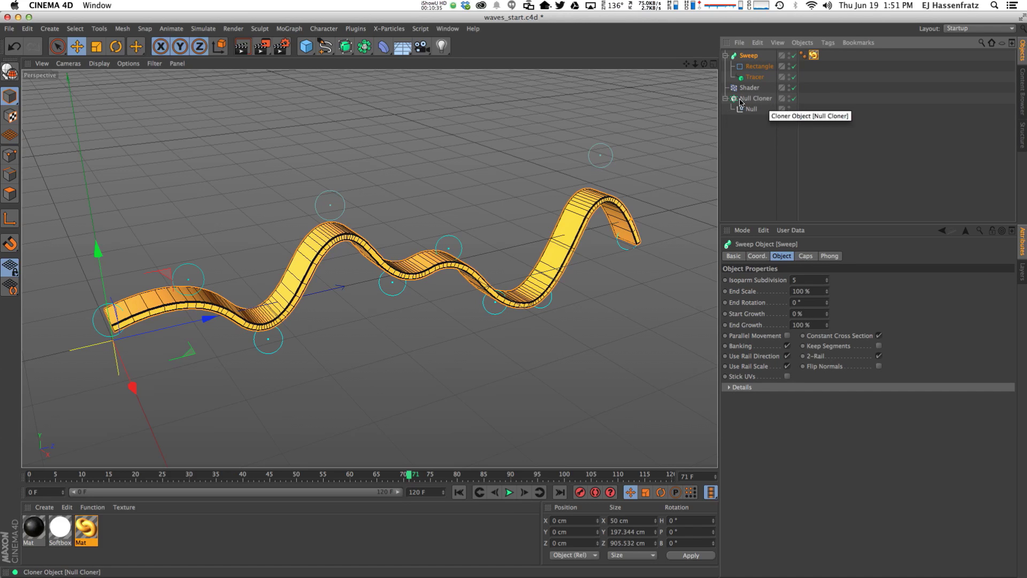
- Move the Sweep and its children below the Null Cloner in the object hierarchy and play back the strip's animation
click(759, 78)
drag(750, 154, 750, 154)
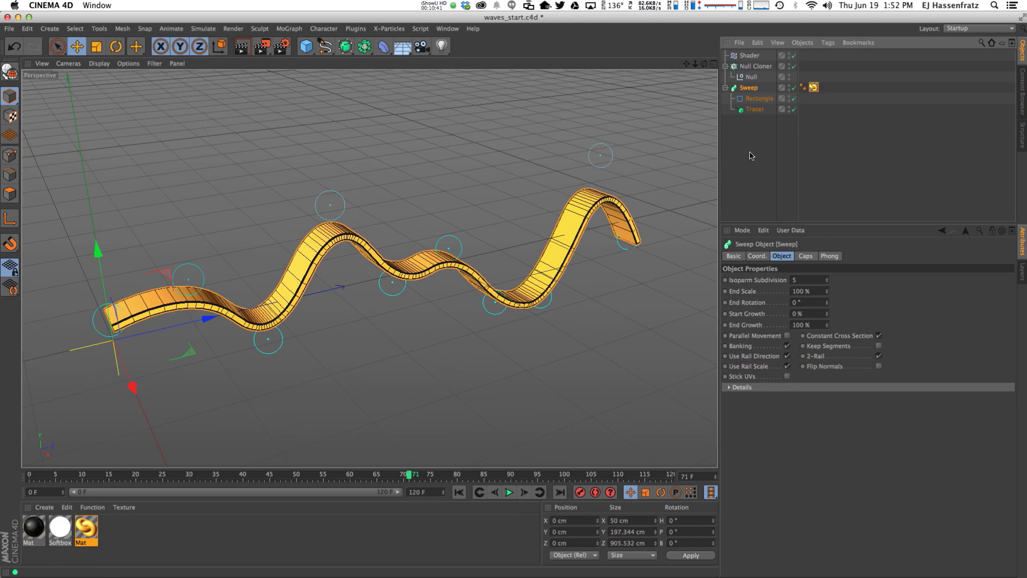
click(750, 55)
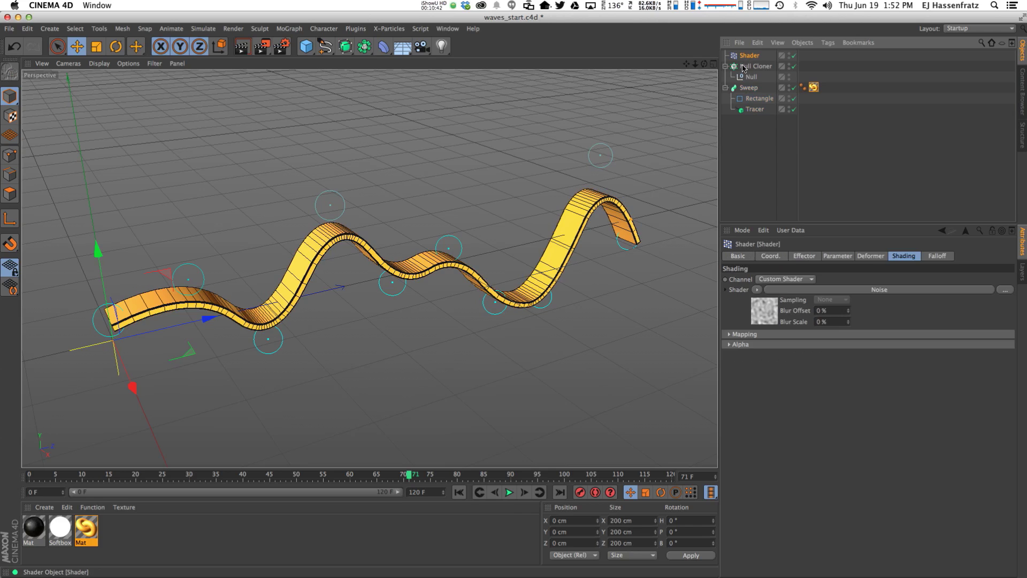
click(748, 112)
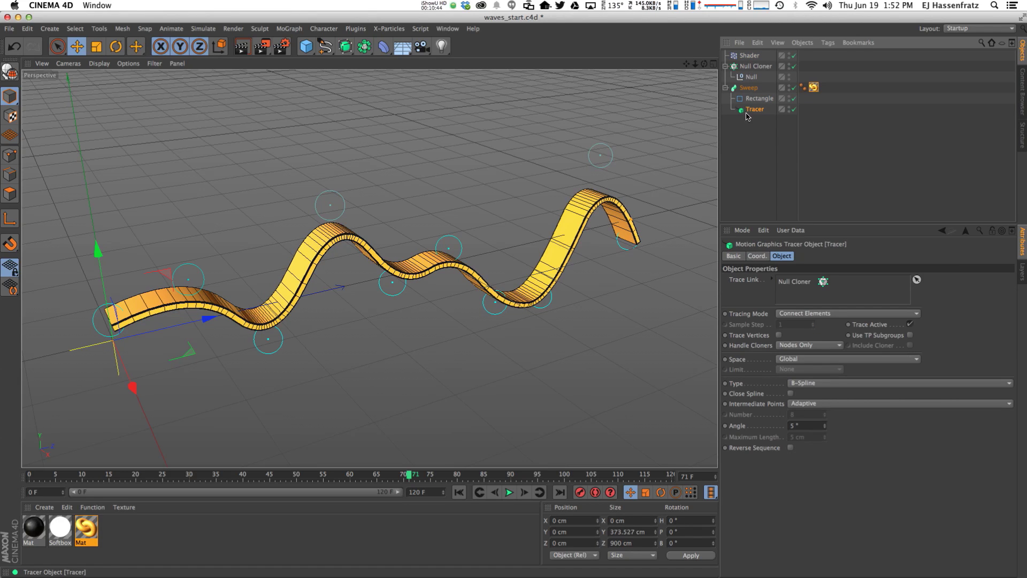
click(733, 256)
click(757, 256)
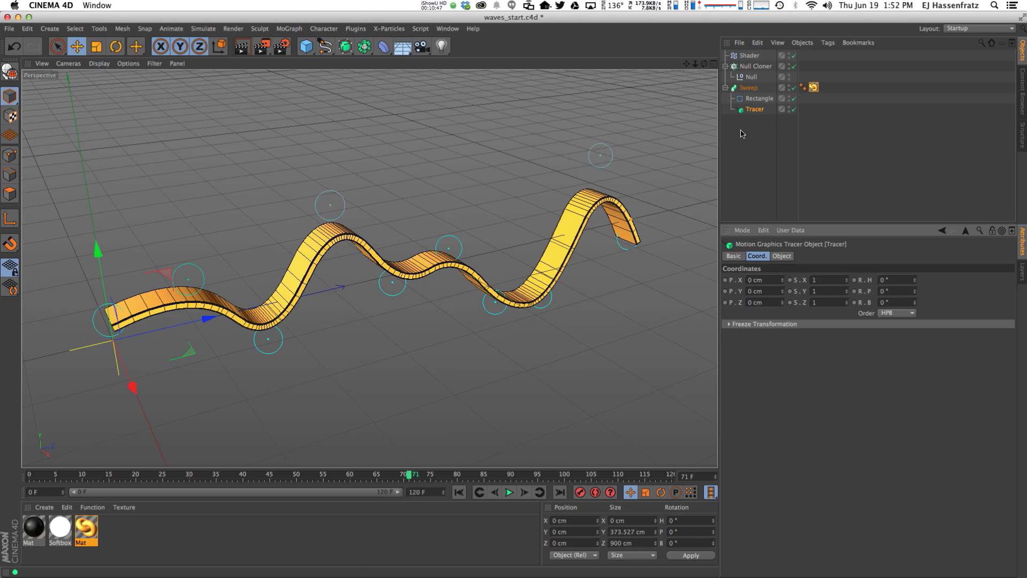
click(509, 492)
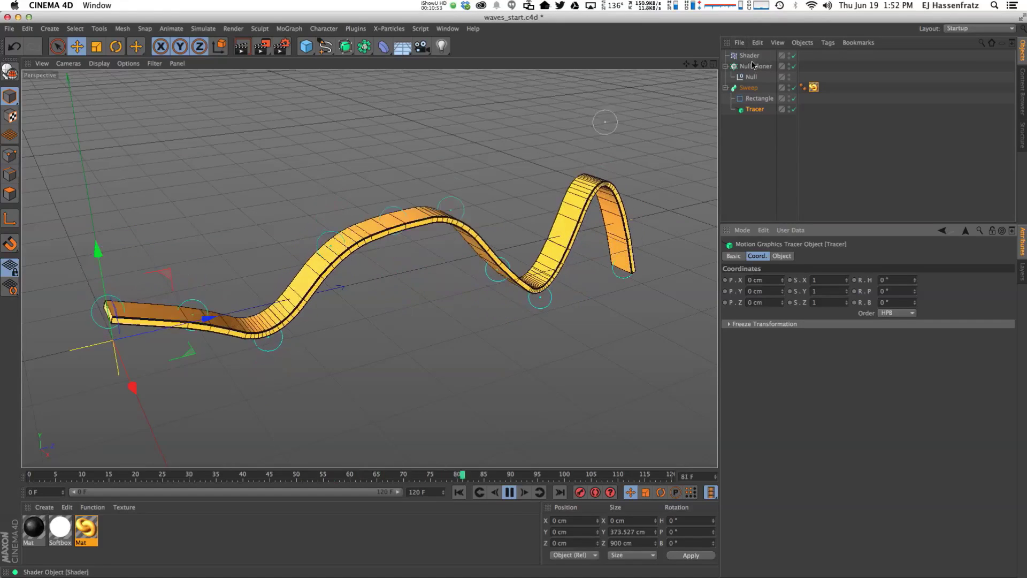
click(510, 493)
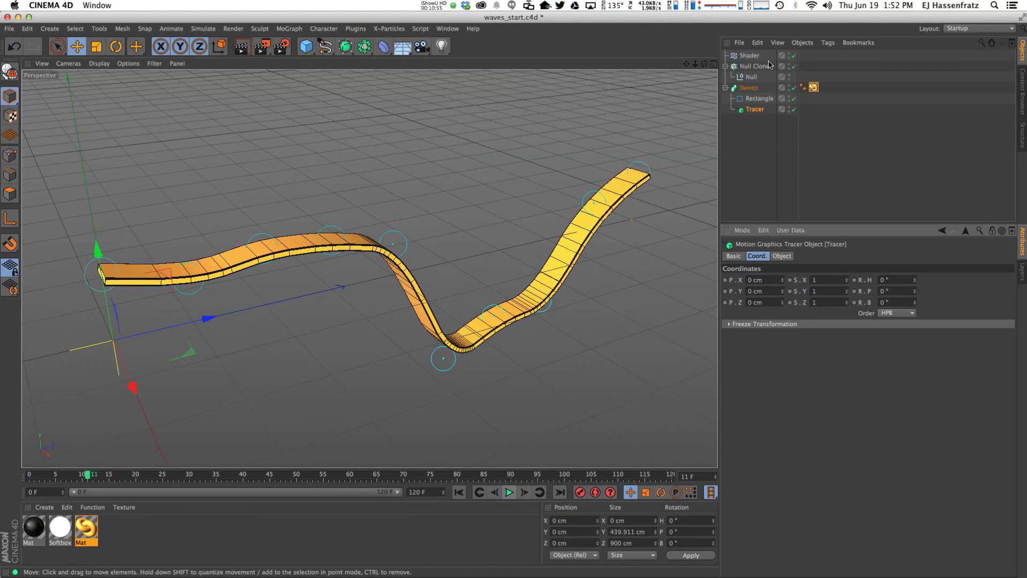
- Give the Shader effector a Sphere falloff, positioned along Z at about 455 cm and scaled to about 358%
click(749, 56)
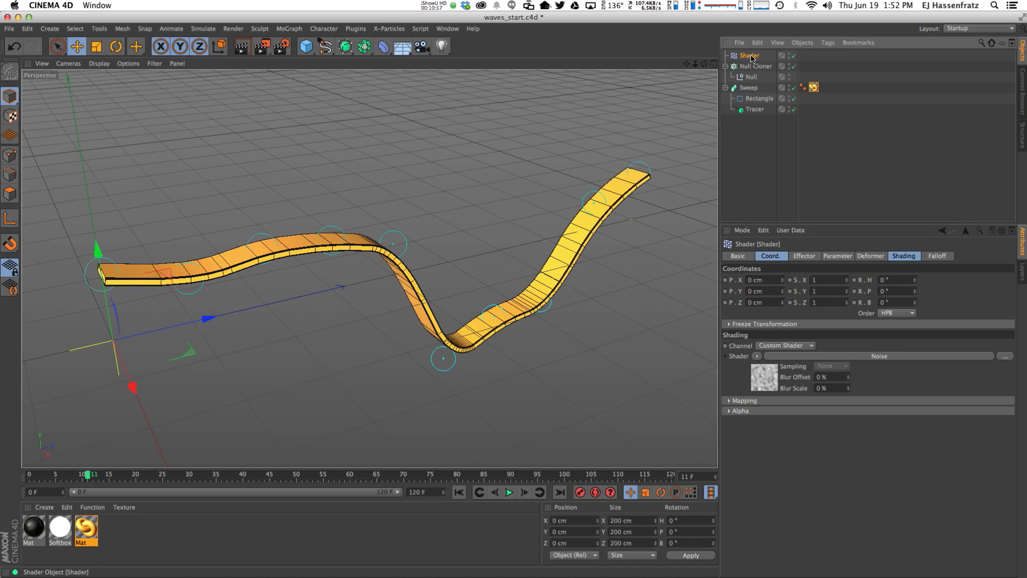
click(937, 257)
click(778, 280)
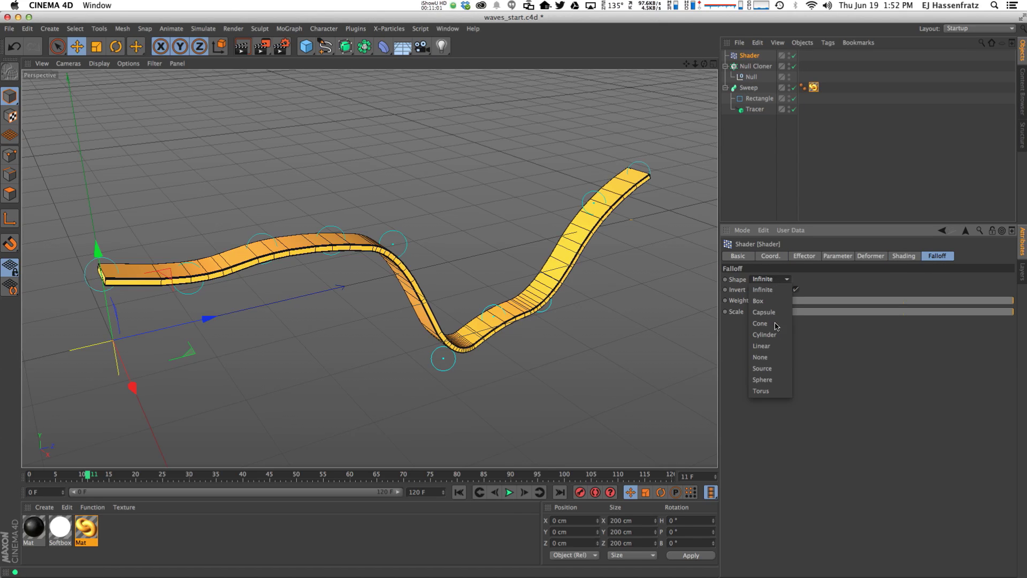
click(777, 379)
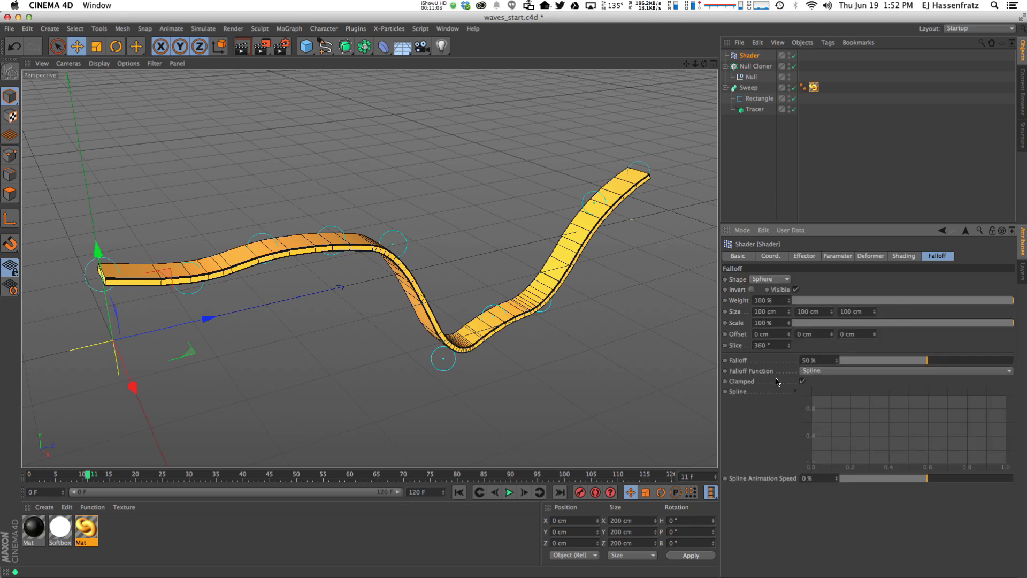
drag(208, 319, 507, 268)
drag(789, 324, 789, 325)
alt+drag(329, 262, 326, 314)
alt+right_drag(326, 315, 367, 296)
alt+drag(367, 296, 376, 330)
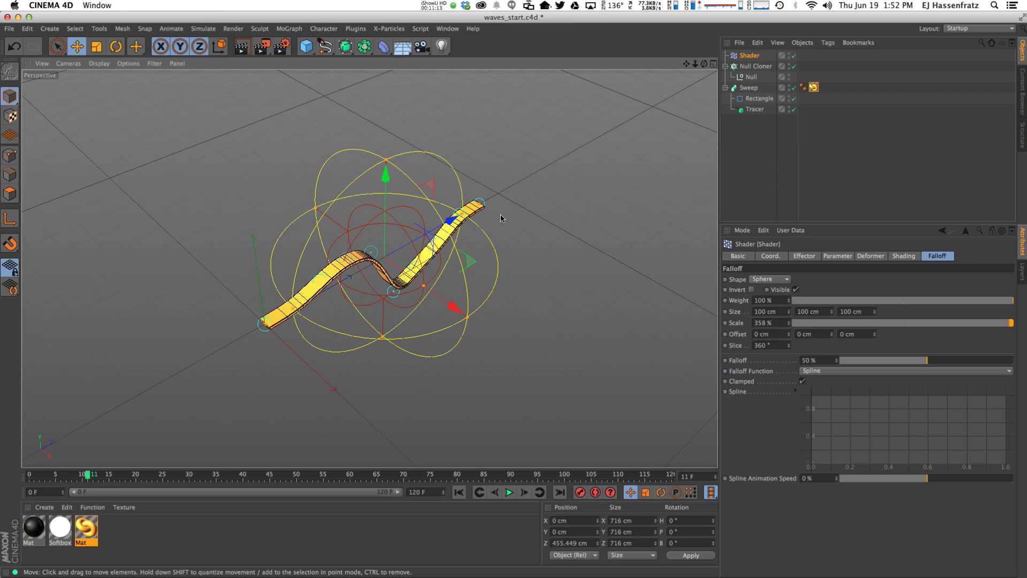
- Lengthen the strip by setting the Null Cloner's Count to 40
click(755, 66)
drag(793, 329, 793, 328)
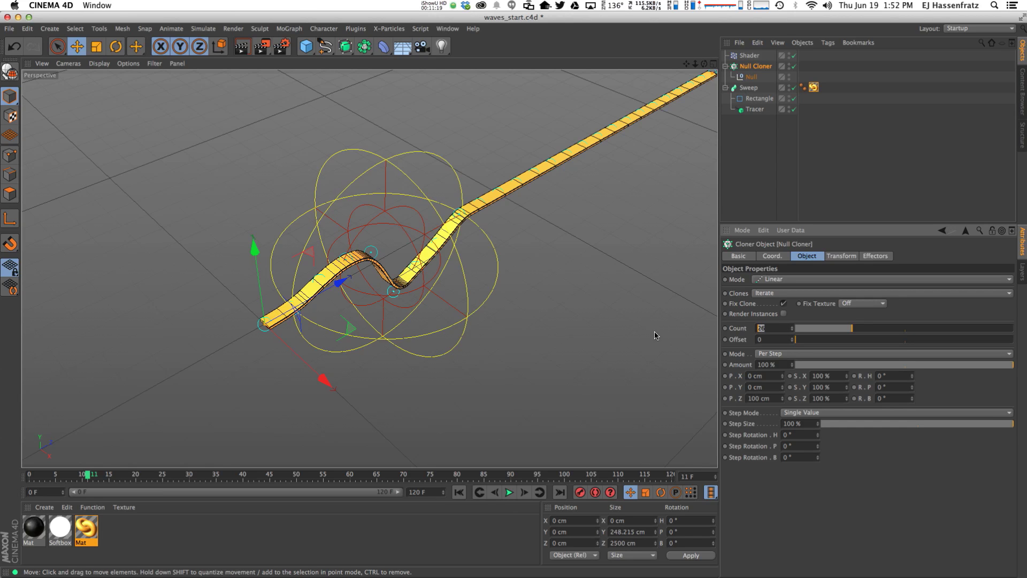
text(40)
key(Return)
alt+middle_drag(369, 268, 195, 323)
alt+right_drag(284, 293, 225, 299)
alt+middle_drag(310, 302, 288, 315)
alt+drag(230, 326, 200, 265)
alt+right_drag(318, 304, 338, 315)
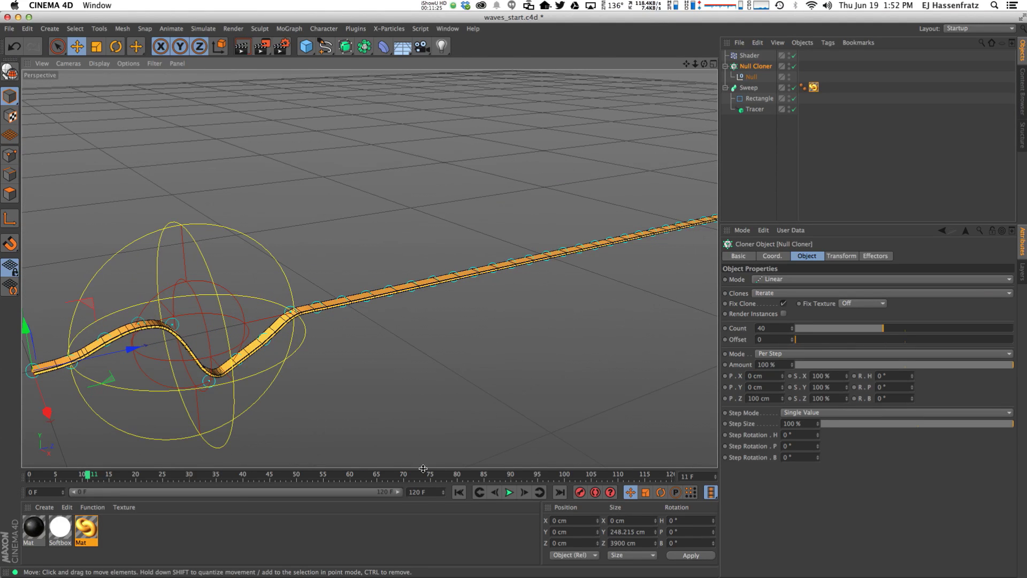
- Move the Shader effector along the strip to about Z 983 cm and enlarge its falloff Scale to about 1124%
click(750, 55)
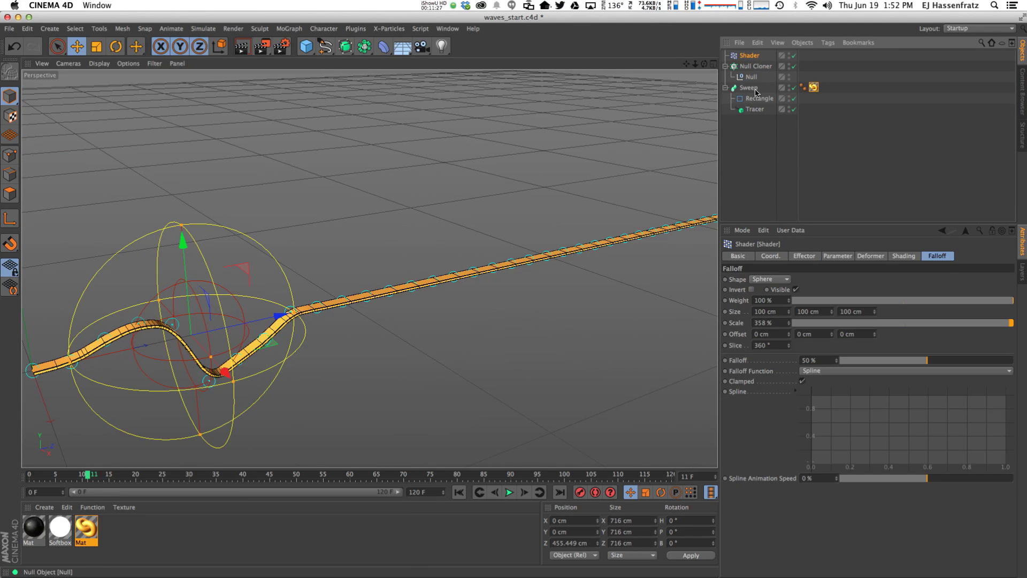
click(752, 67)
click(751, 56)
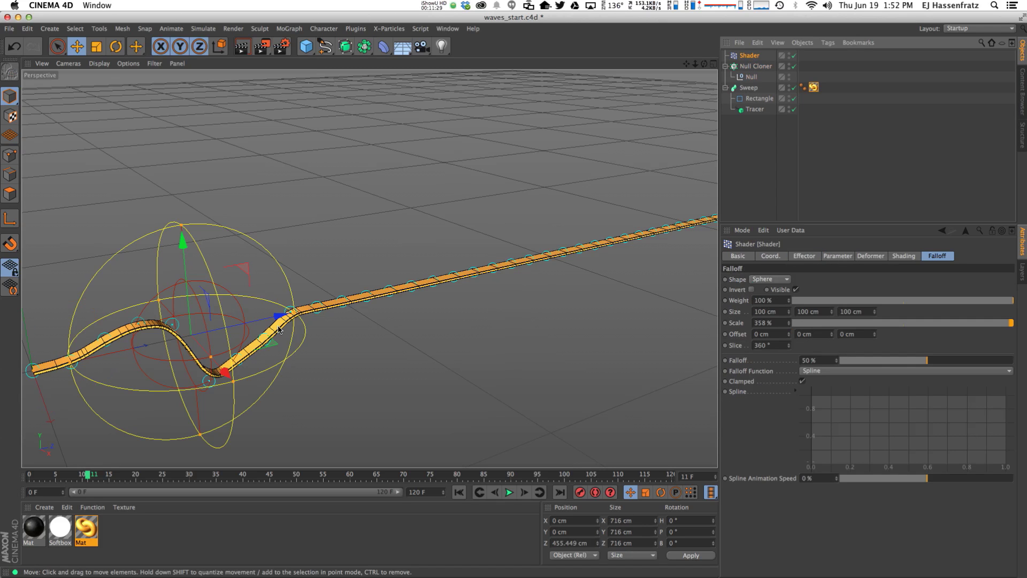
drag(280, 316, 442, 298)
drag(792, 321, 693, 128)
- Set the Null Cloner's P.Z spacing per step to 400 cm
click(755, 66)
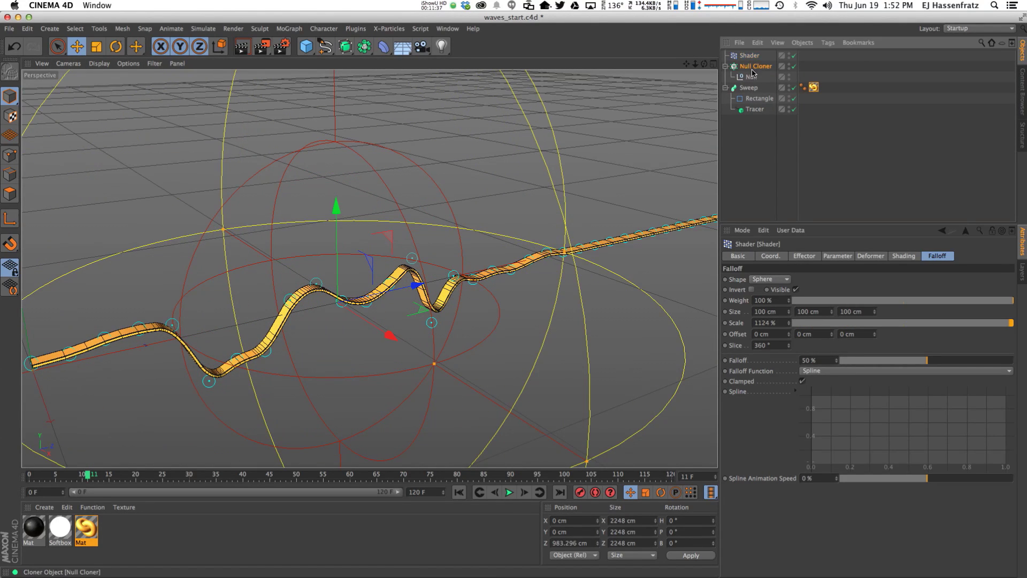
drag(783, 400, 776, 402)
text(400)
key(Return)
alt+right_drag(459, 283, 431, 282)
alt+right_drag(524, 284, 448, 298)
alt+drag(448, 298, 519, 305)
alt+middle_drag(519, 305, 101, 393)
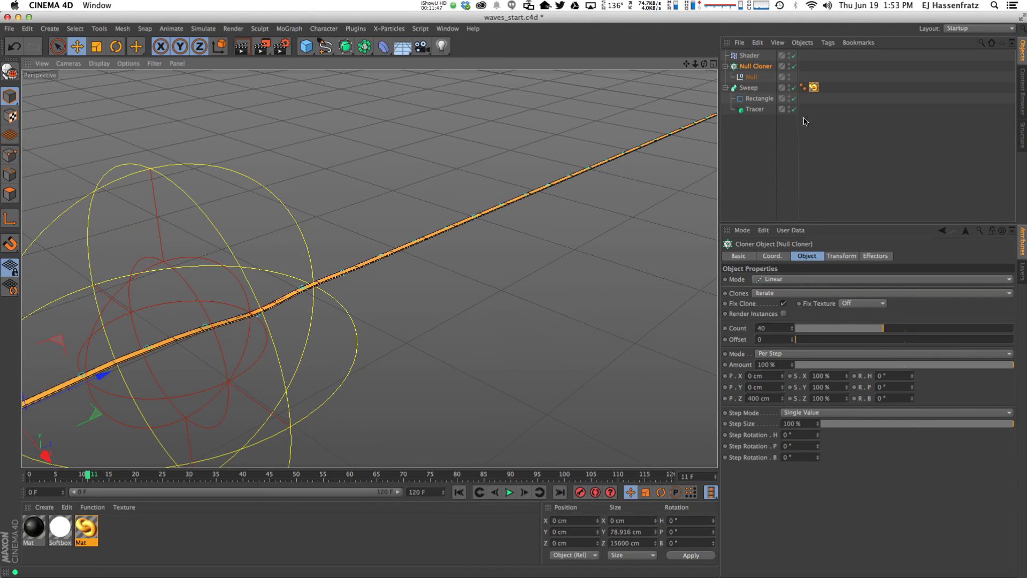
- Move the Shader's spherical falloff further along the strip to about Z 3267 cm
click(749, 56)
drag(252, 311, 371, 270)
alt+right_drag(370, 270, 439, 281)
alt+drag(438, 282, 424, 275)
alt+drag(353, 291, 408, 339)
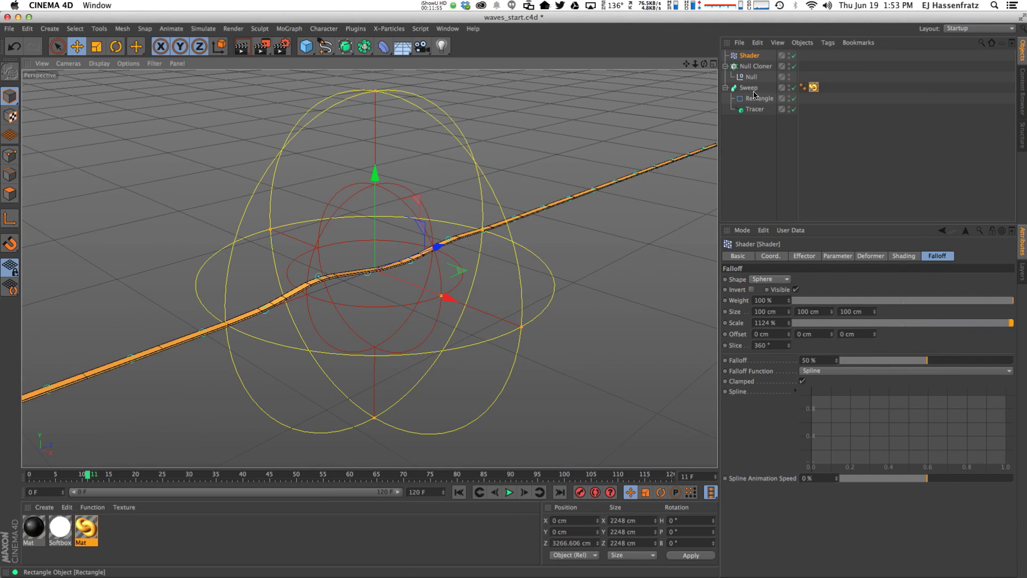
- Switch the Null Cloner's spacing mode to End Point and set its Count to 70
click(753, 67)
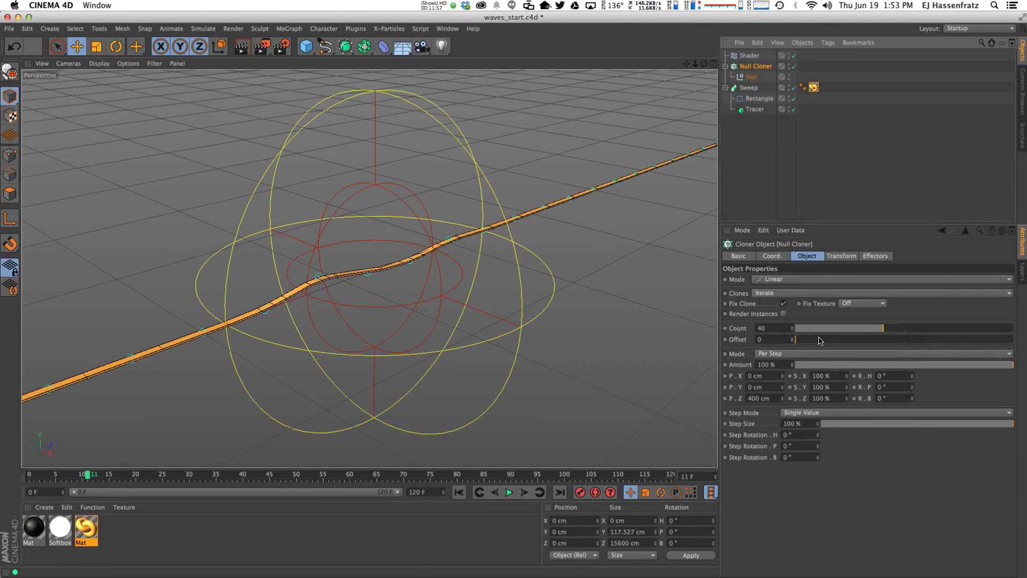
mouse_move(869, 329)
mouse_down()
mouse_move(816, 331)
mouse_move(863, 333)
mouse_up()
key(super+z)
click(797, 354)
click(797, 365)
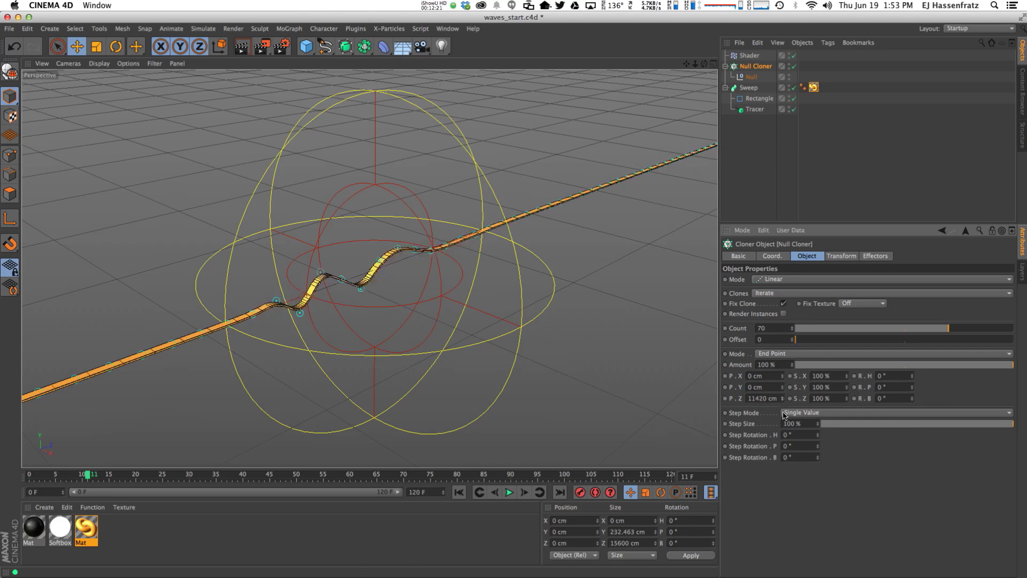
- Reduce the Null Cloner's Count to 57 and its end point P.Z to about 7285 cm
drag(783, 398, 783, 401)
alt+drag(489, 300, 373, 260)
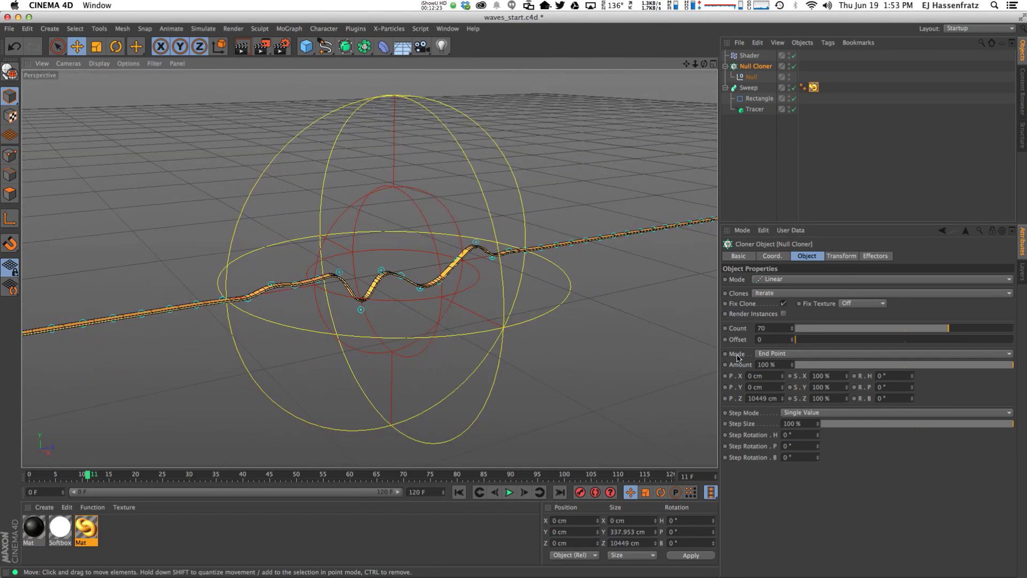
alt+drag(588, 353, 462, 270)
alt+drag(392, 298, 334, 264)
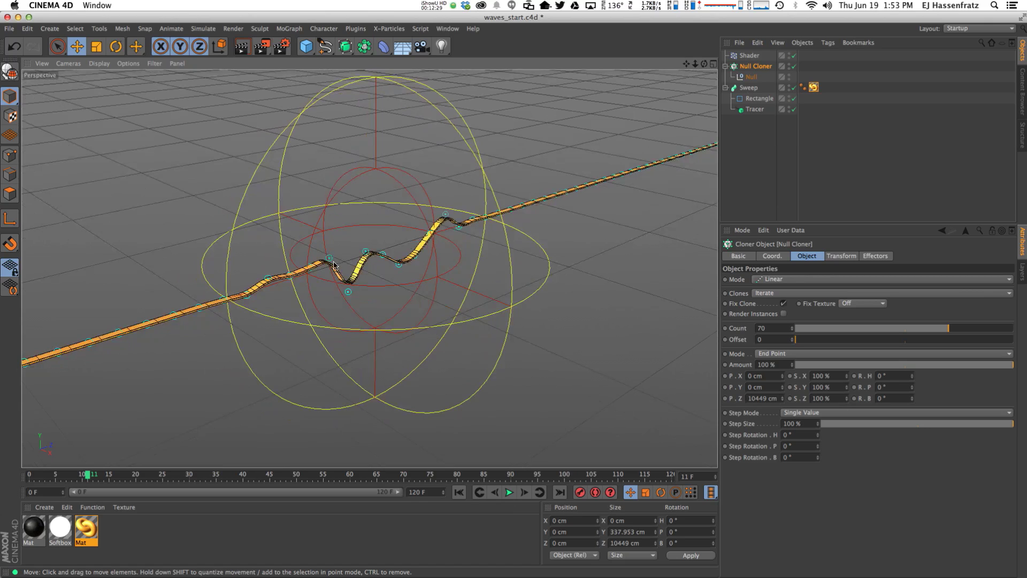
mouse_move(429, 237)
alt+mouse_down()
mouse_move(402, 254)
mouse_move(413, 239)
mouse_move(416, 251)
alt+mouse_up()
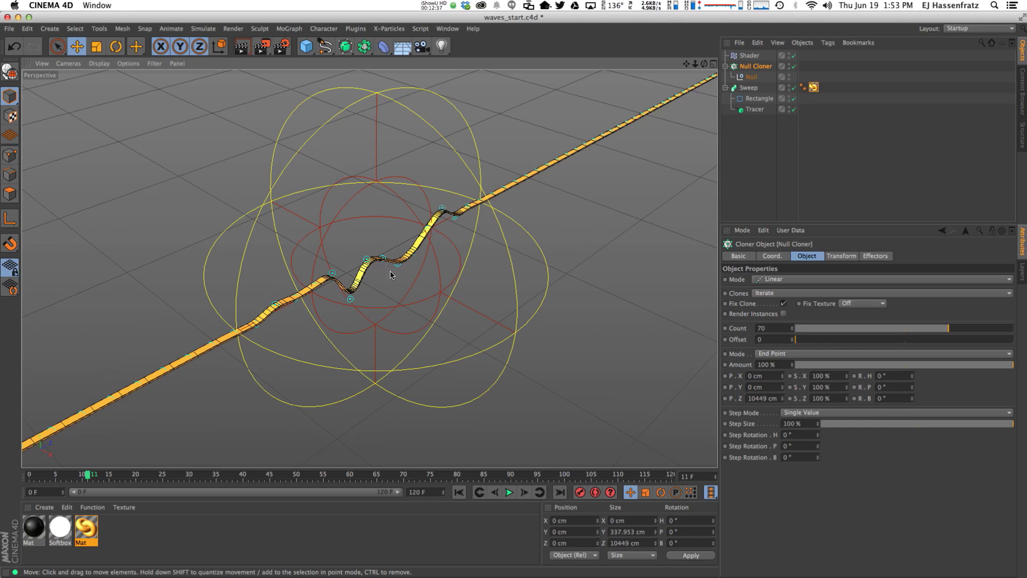
scroll(420, 269, up, 8)
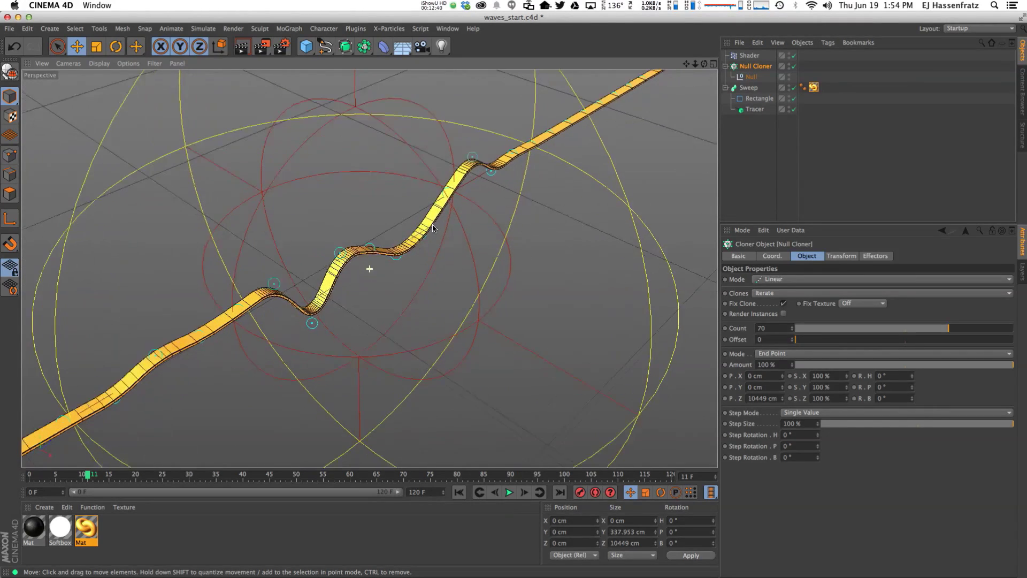
scroll(433, 229, down, 2)
scroll(433, 229, up, 3)
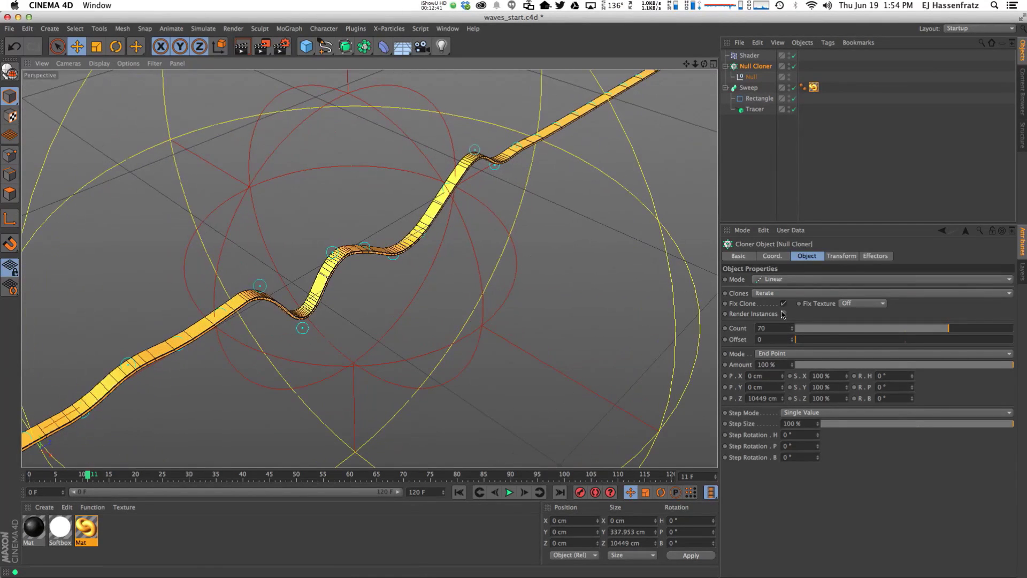
drag(937, 330, 920, 331)
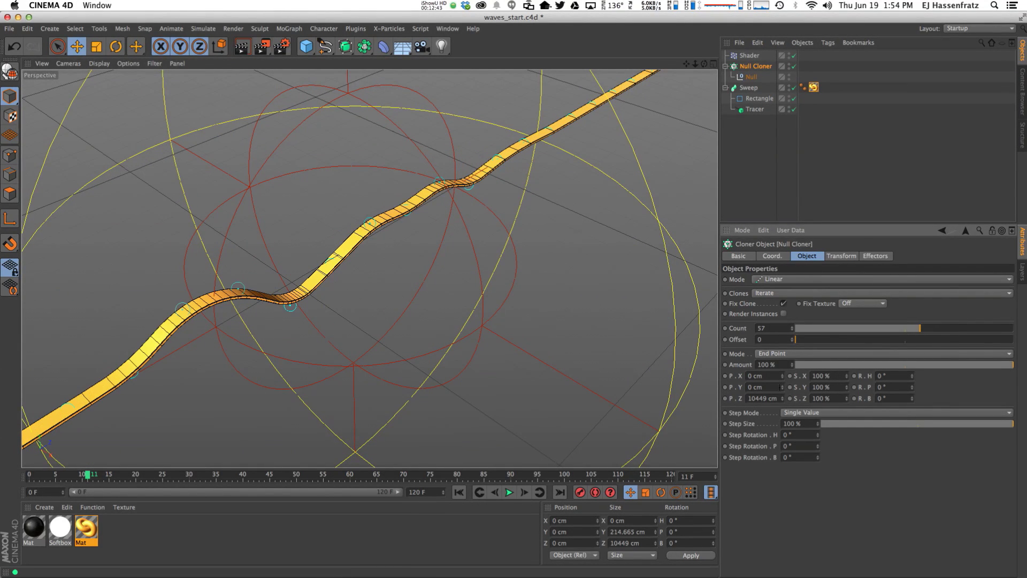
mouse_move(783, 399)
mouse_down()
mouse_move(770, 449)
mouse_move(783, 382)
mouse_up()
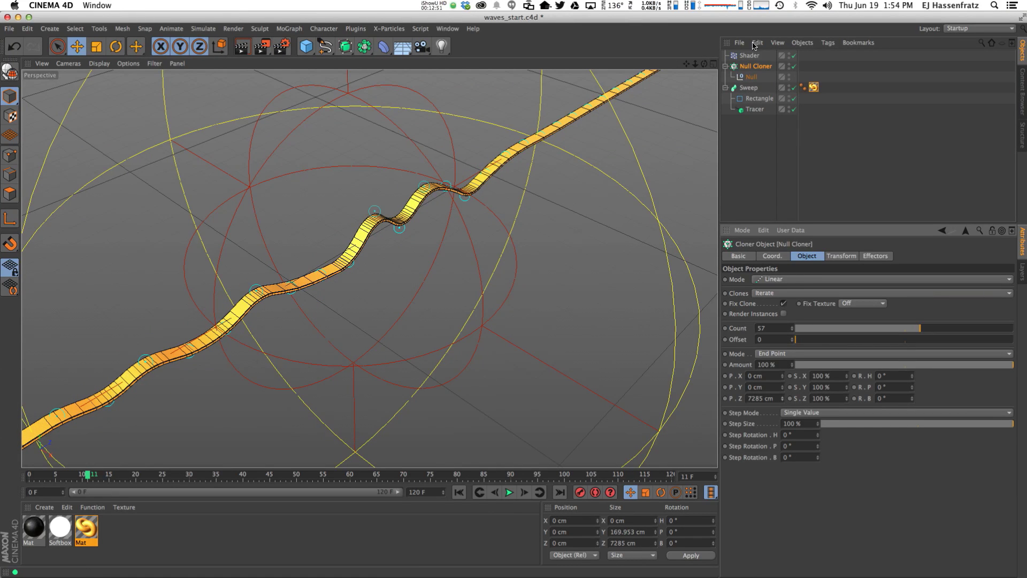
- Try Tracer intermediate-point Angles of 27°, 3° and 1° on the strip, and return the Angle to 5°
click(755, 109)
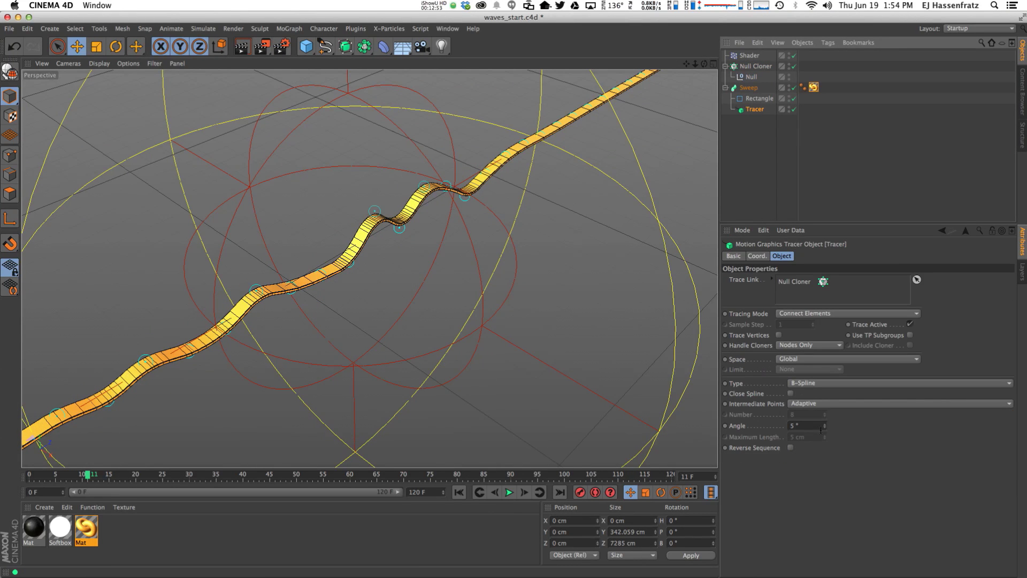
alt+drag(377, 284, 377, 272)
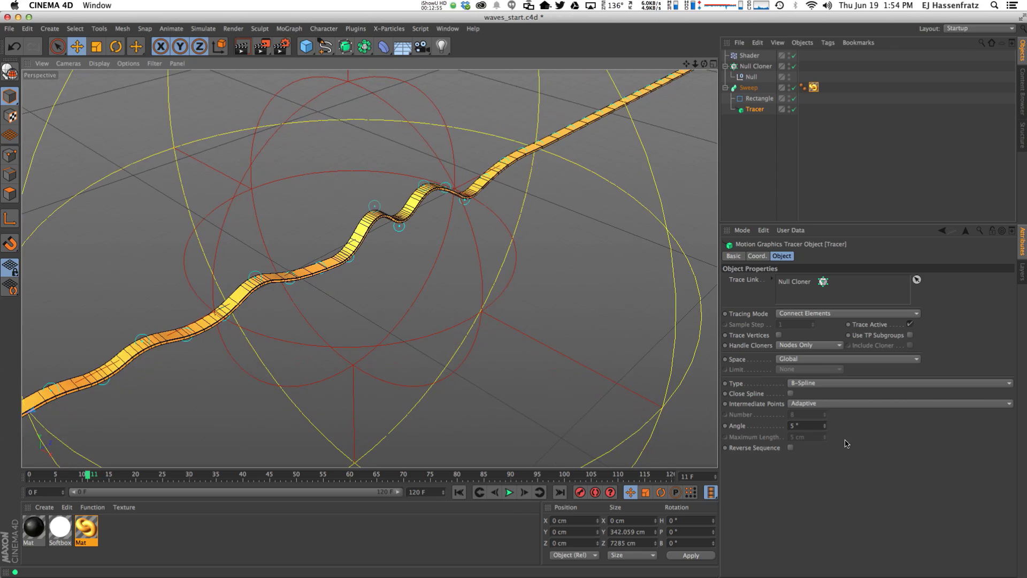
drag(825, 426, 824, 429)
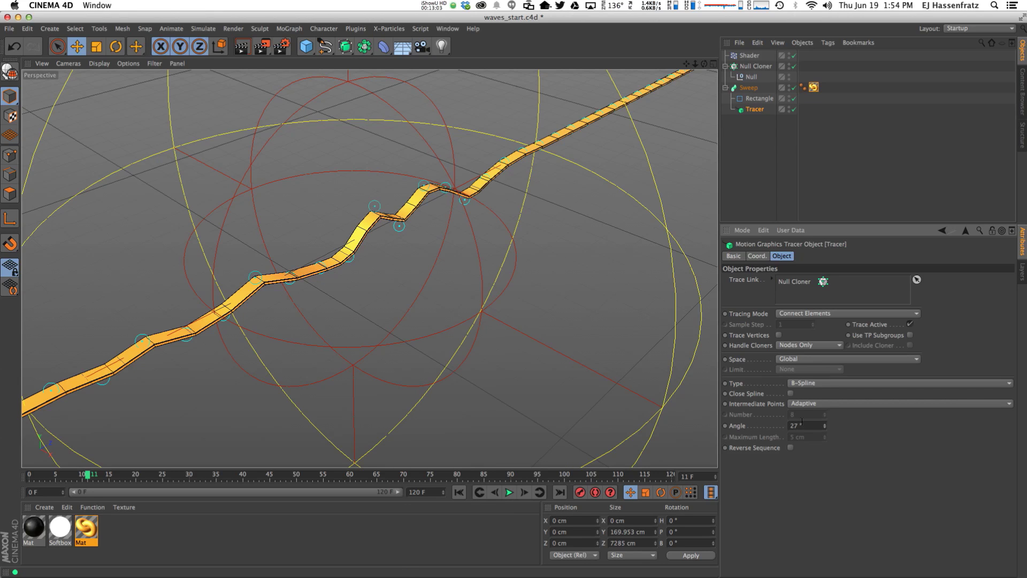
drag(825, 428, 824, 428)
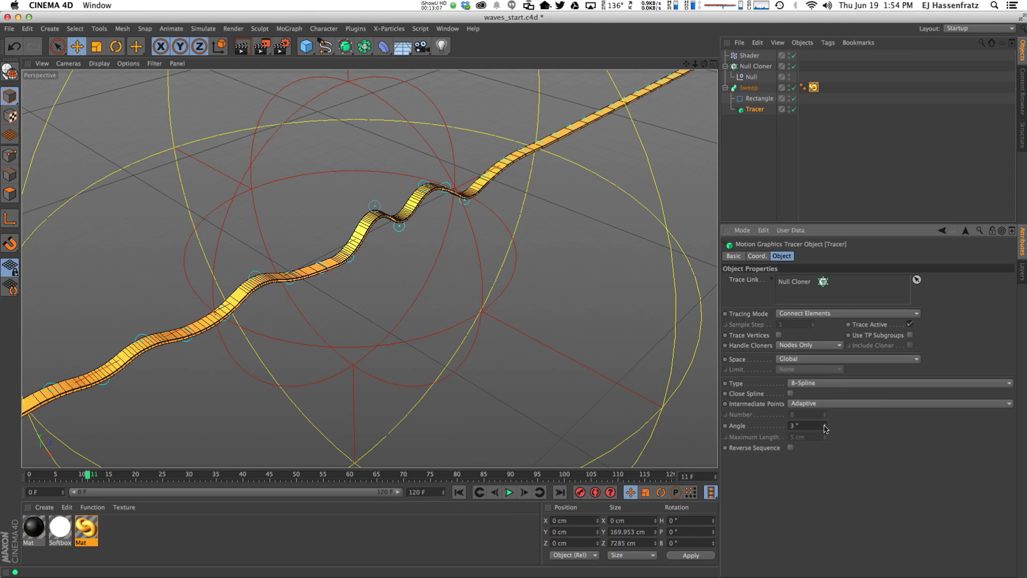
drag(825, 428, 825, 432)
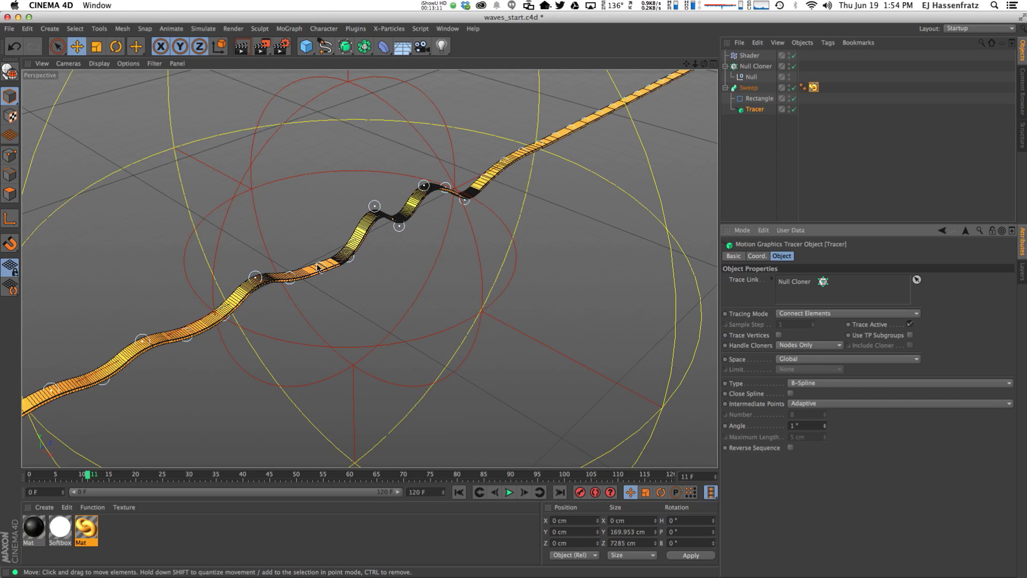
drag(824, 426, 824, 432)
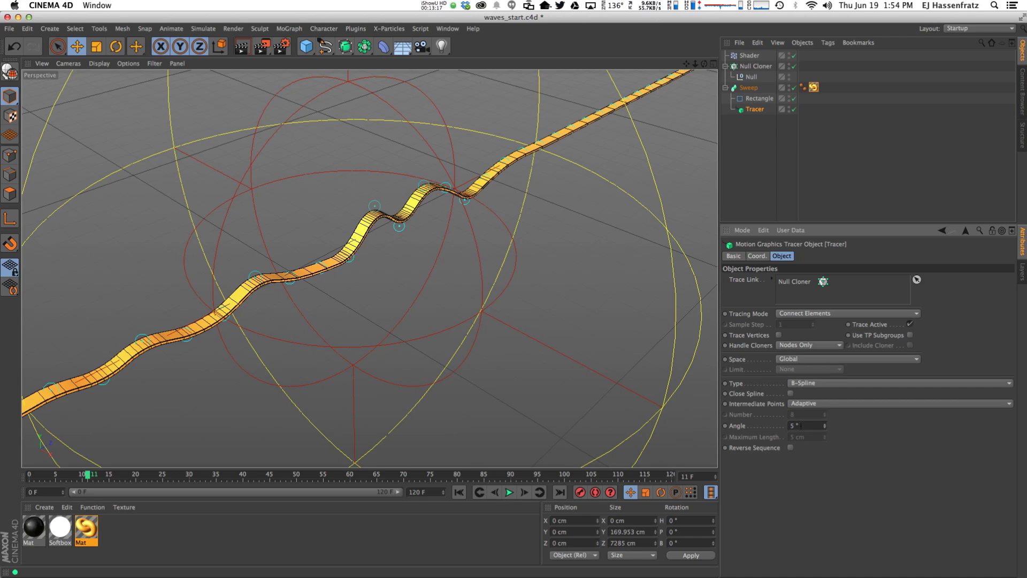
click(825, 429)
click(824, 429)
click(824, 425)
click(823, 425)
- Group the Null Cloner and Sweep with their children under a null named Band Group
click(748, 67)
shift+click(753, 110)
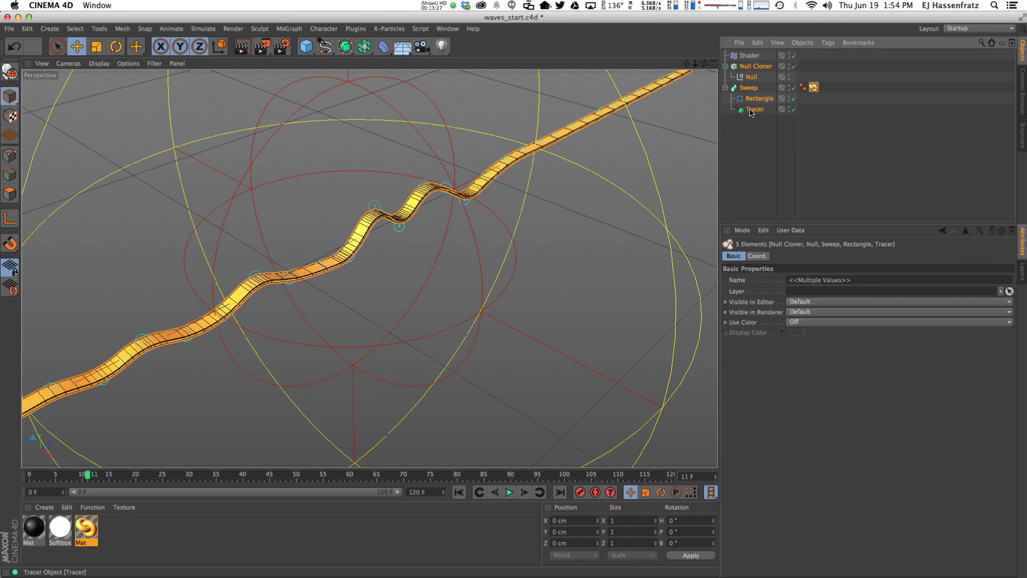
right_click(751, 110)
click(787, 431)
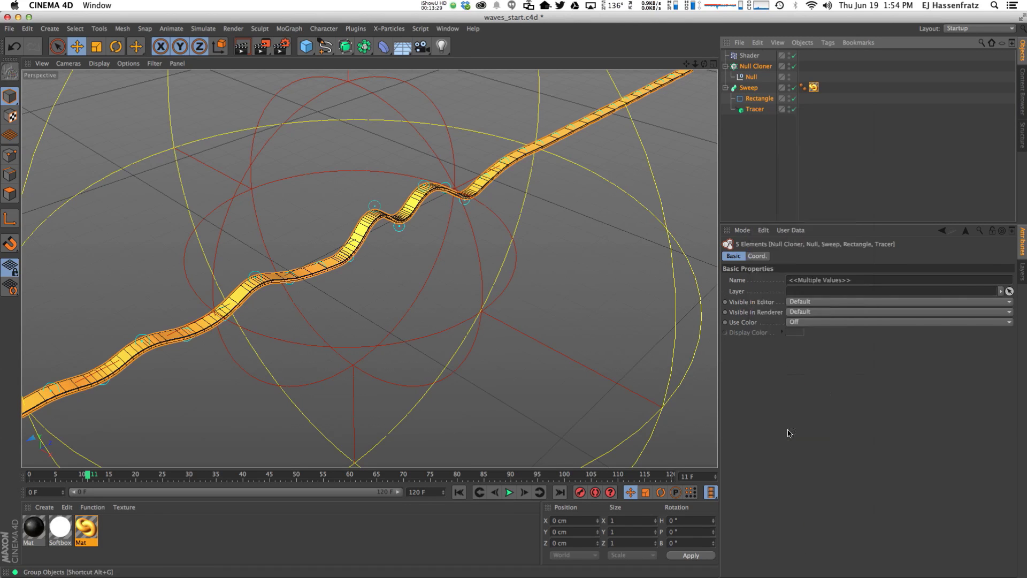
double_click(745, 66)
text(Eand Group)
key(Return)
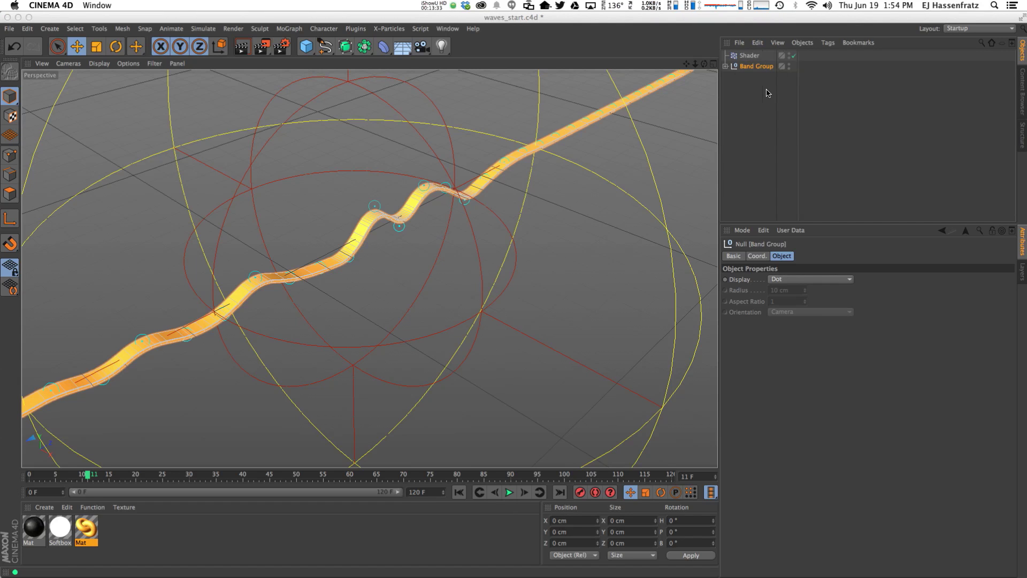
- Add a MoGraph Cloner and make Band Group its child
click(289, 28)
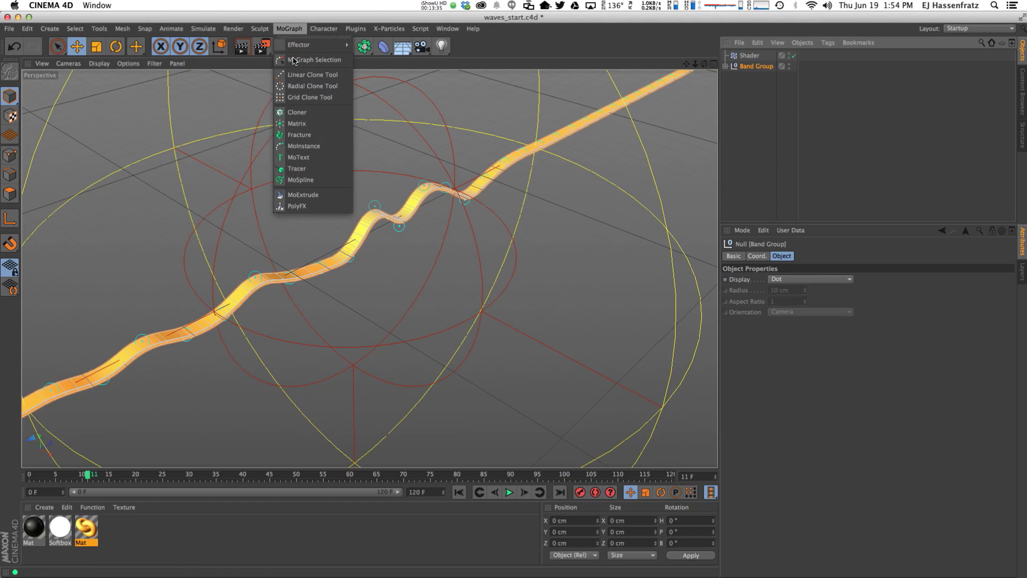
click(303, 113)
mouse_move(743, 57)
mouse_down()
mouse_move(744, 73)
mouse_move(751, 67)
mouse_up()
click(750, 68)
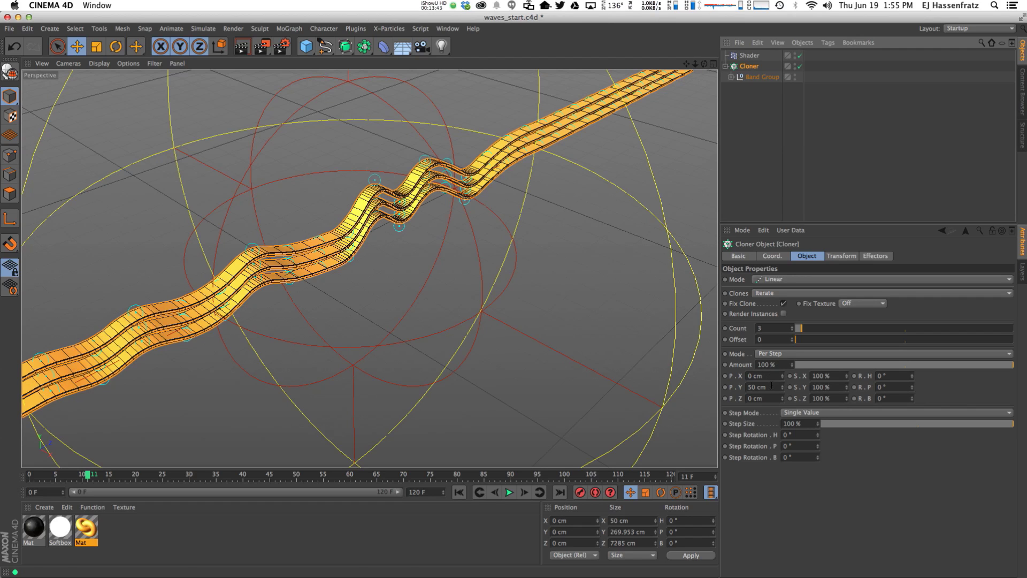
- Set the Cloner's per-step offset to P.Y 0 cm and P.X 756 cm so the bands spread out sideways
click(772, 385)
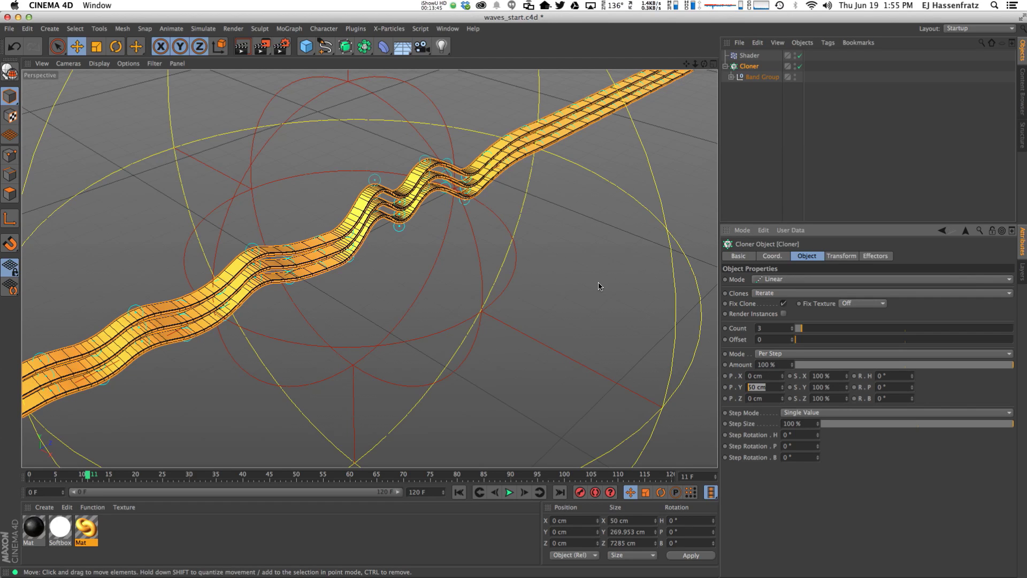
text(0)
key(Return)
drag(782, 377, 781, 308)
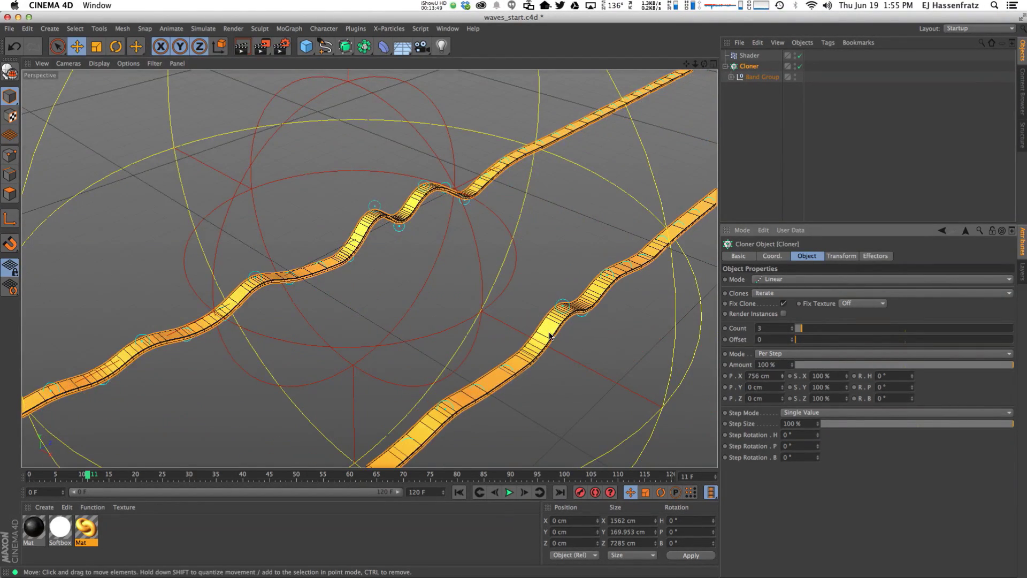
alt+middle_drag(550, 336, 409, 255)
scroll(410, 246, down, 5)
alt+drag(410, 246, 367, 180)
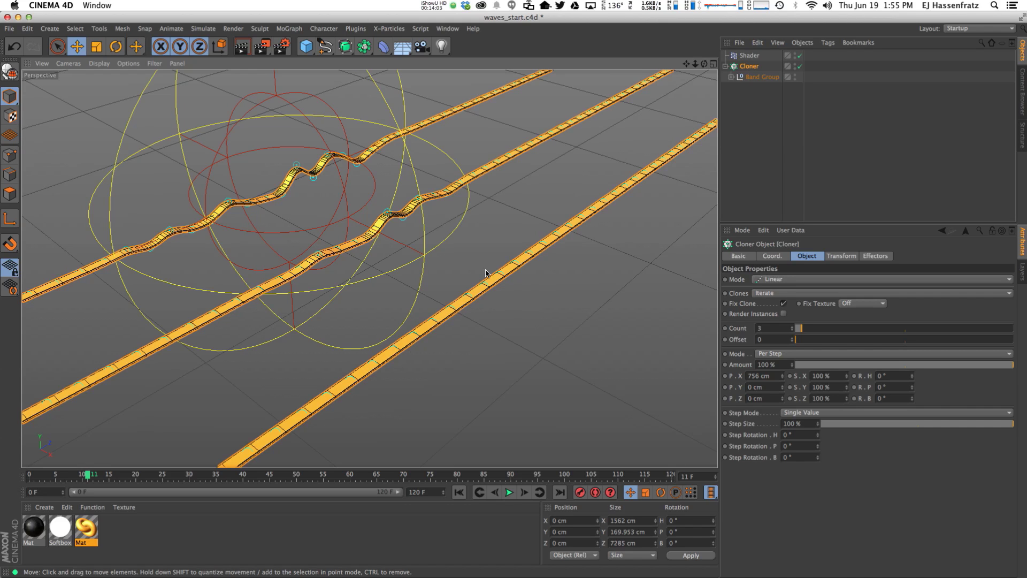
- Switch the Cloner's spacing mode to End Point and raise its Count to 47
click(793, 326)
click(795, 353)
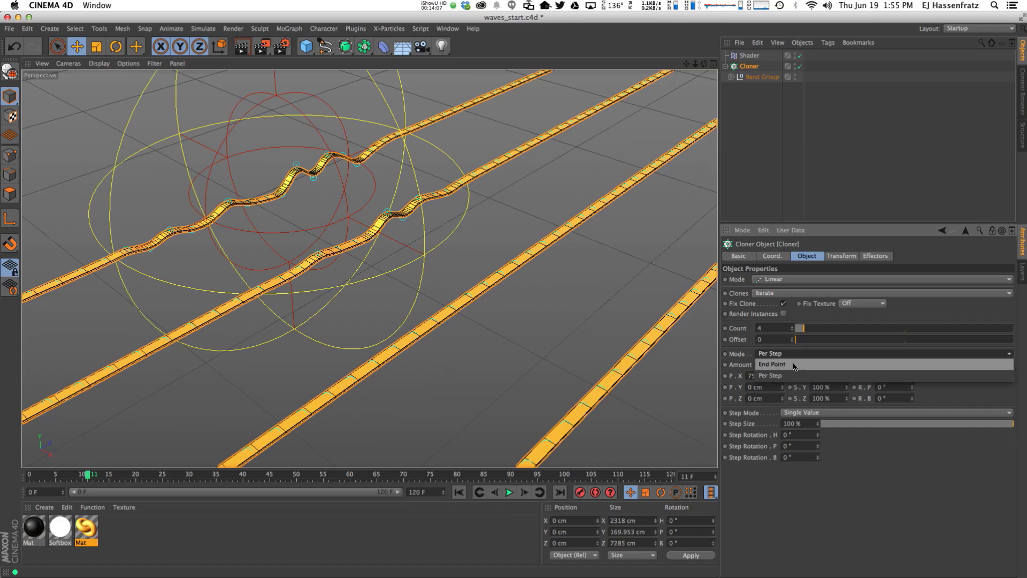
click(795, 366)
drag(793, 328, 792, 338)
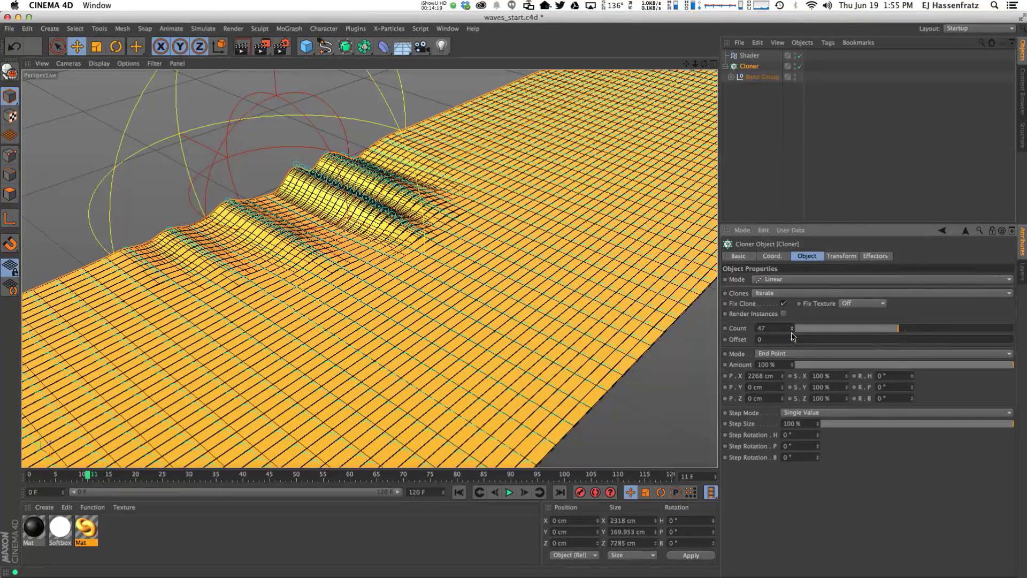
- Compare the packed bands with the reference render in the Picture Viewer and preview-render the current view
alt+right_drag(581, 290, 354, 324)
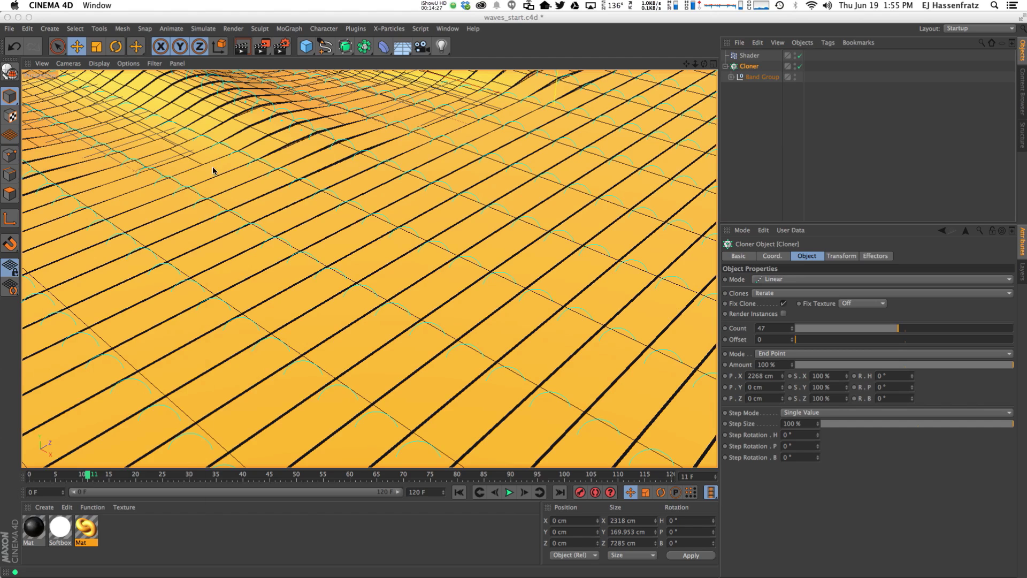
drag(212, 167, 543, 93)
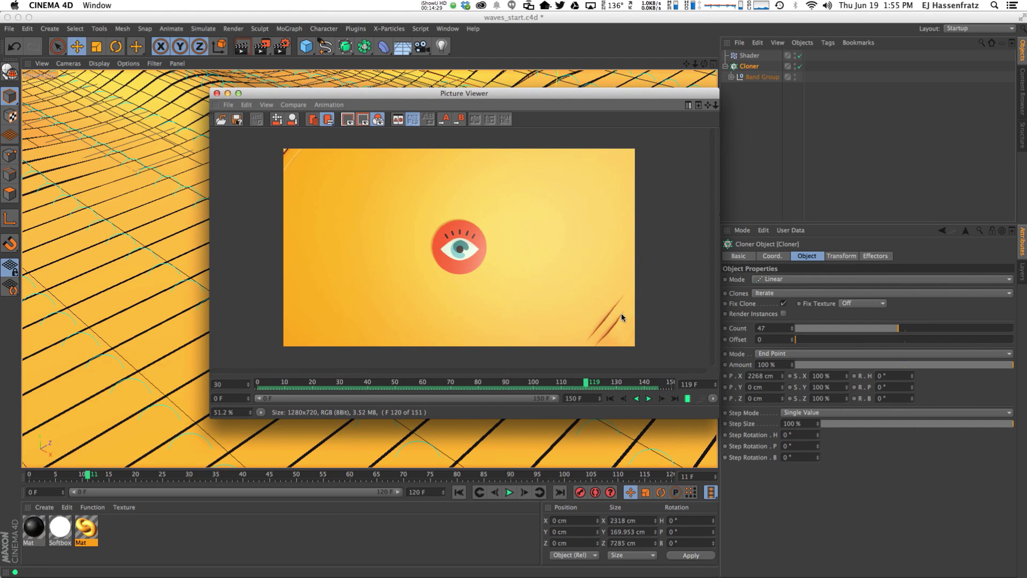
click(459, 83)
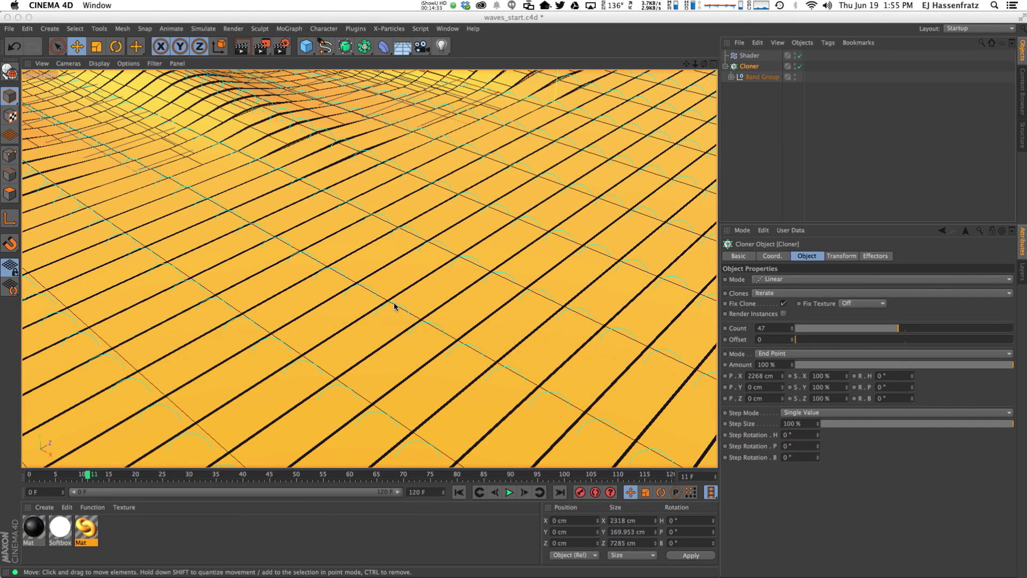
click(435, 286)
key(super+r)
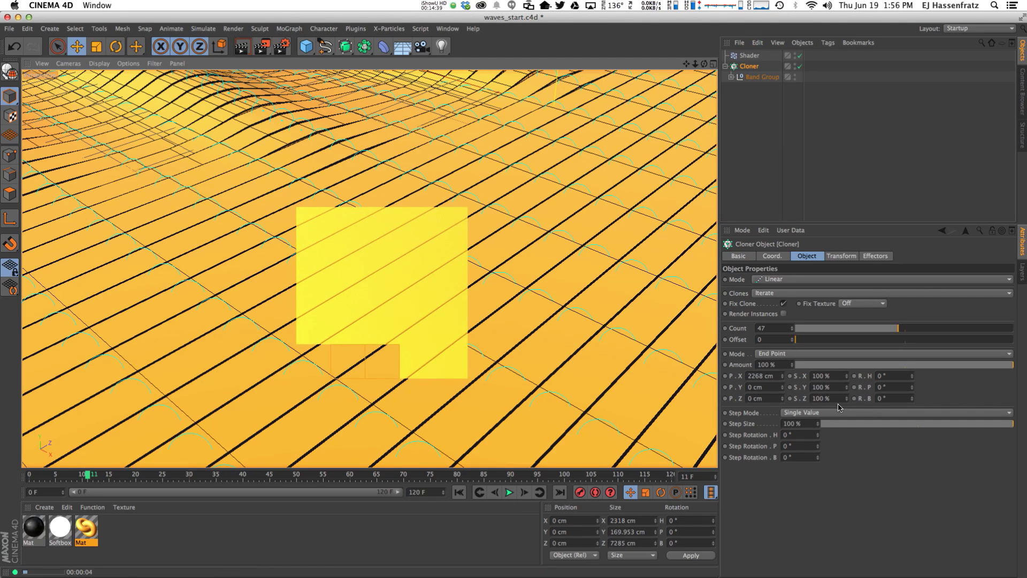
- Reduce the Cloner's end point P.X slightly to narrow the gaps between neighbouring bands
click(749, 69)
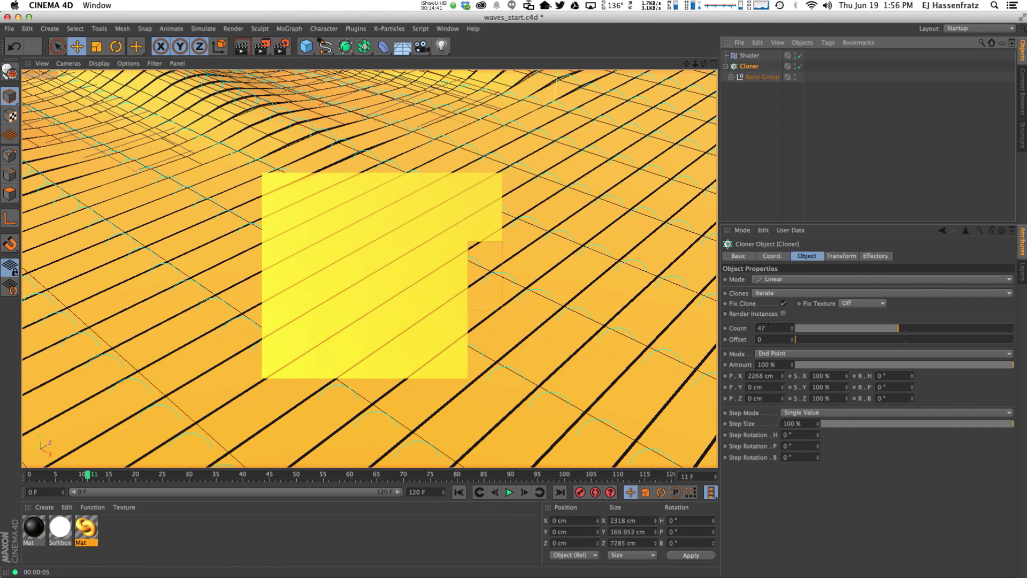
drag(782, 379, 782, 397)
alt+right_drag(409, 230, 413, 167)
alt+right_drag(420, 369, 415, 334)
alt+right_drag(399, 197, 464, 211)
alt+middle_drag(460, 230, 456, 263)
- Move the Shader effector's falloff sphere across the bands toward the middle of the surface, to X about 1042 cm
click(749, 56)
mouse_move(360, 225)
mouse_down()
mouse_move(497, 309)
mouse_move(539, 318)
mouse_move(538, 368)
mouse_up()
alt+middle_drag(481, 316, 410, 250)
drag(445, 234, 474, 269)
alt+drag(499, 207, 210, 220)
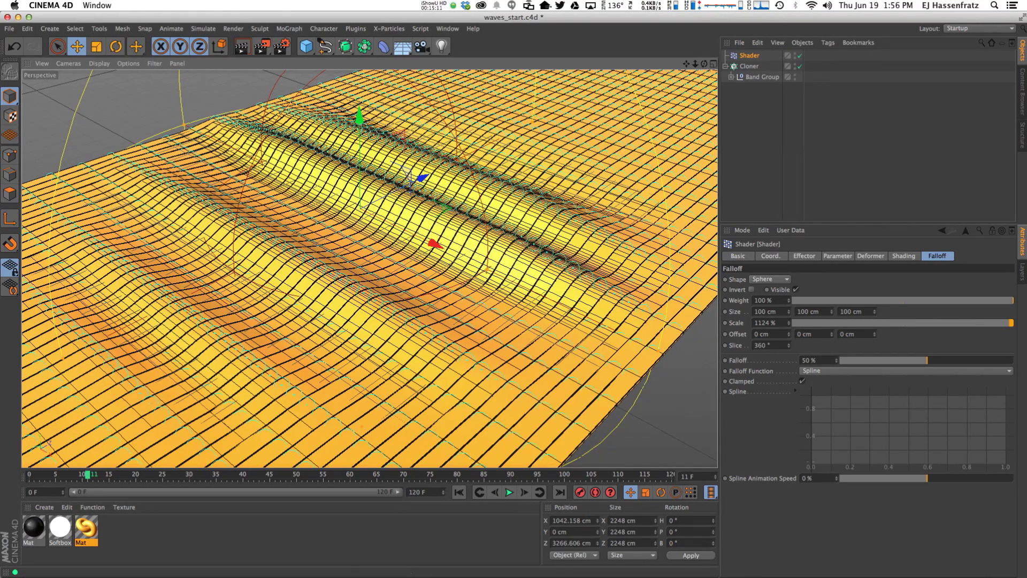
drag(513, 114, 433, 129)
drag(600, 133, 0, 171)
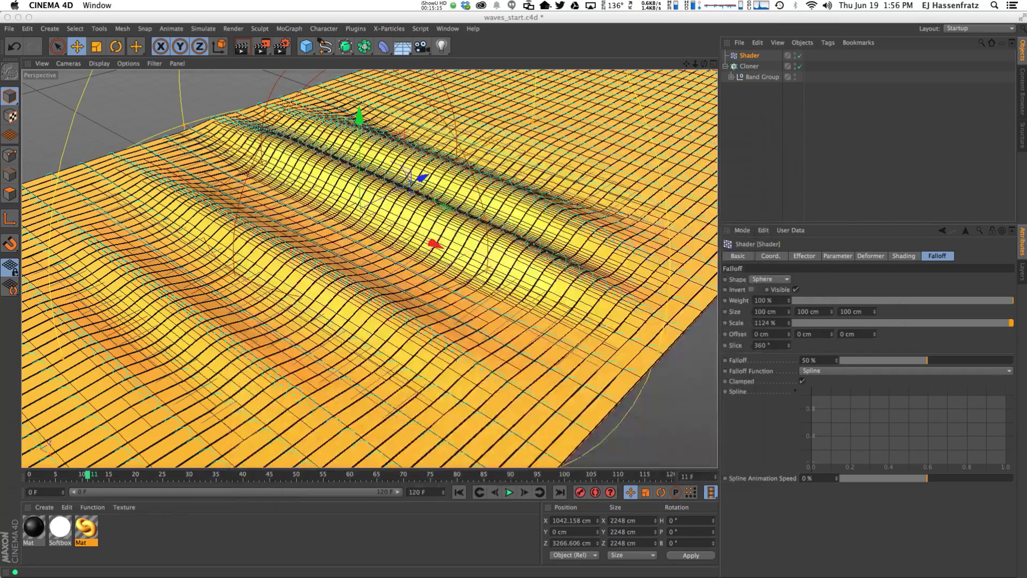
- Change the Space of the Shader effector's Noise from Texture to World
click(743, 55)
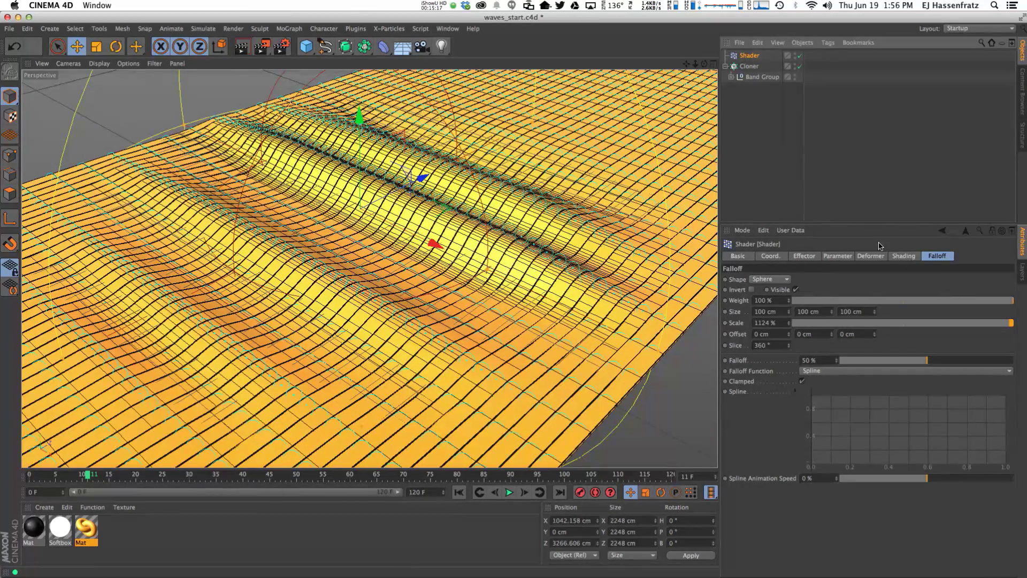
click(903, 256)
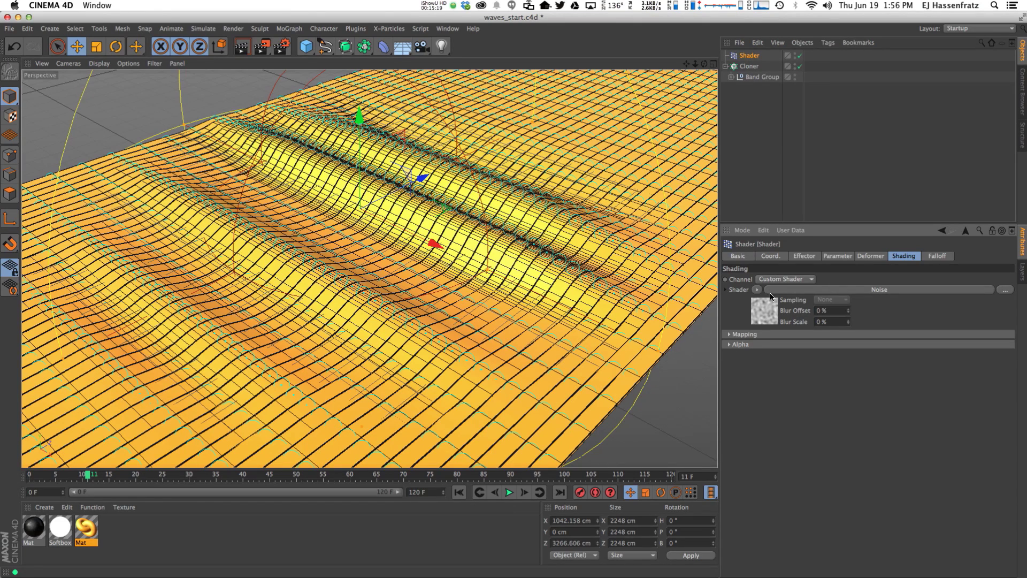
click(770, 292)
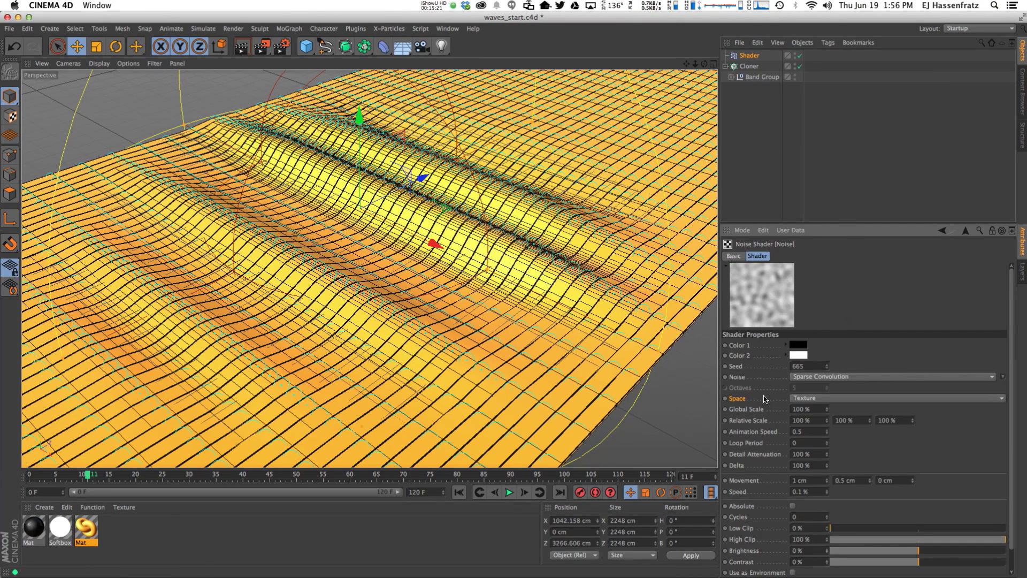
click(805, 402)
click(813, 446)
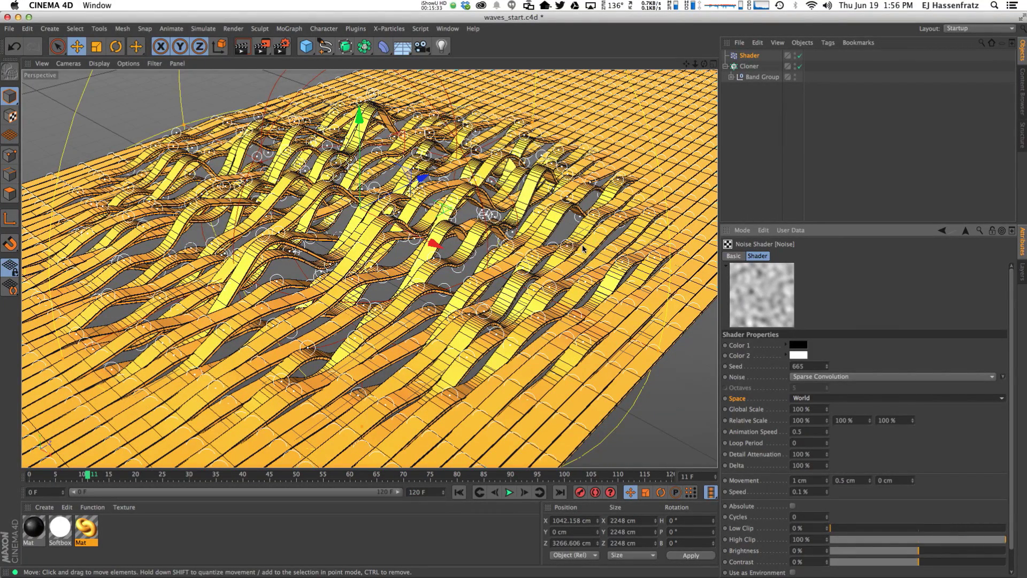
- Set the noise's Global Scale to 1000 % and its first two Relative Scale values to 300 % and 110 %
click(815, 409)
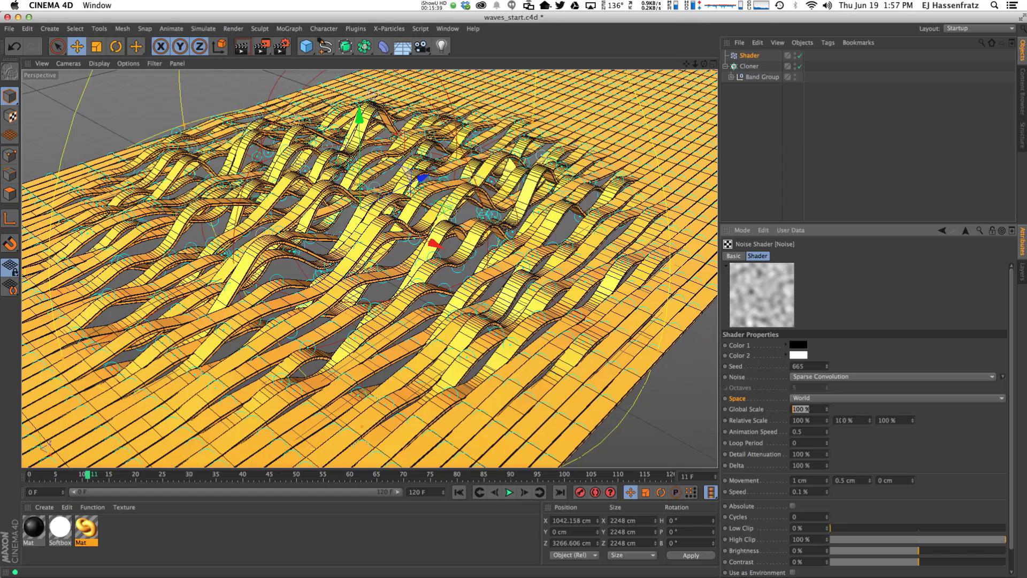
text(1000)
key(Return)
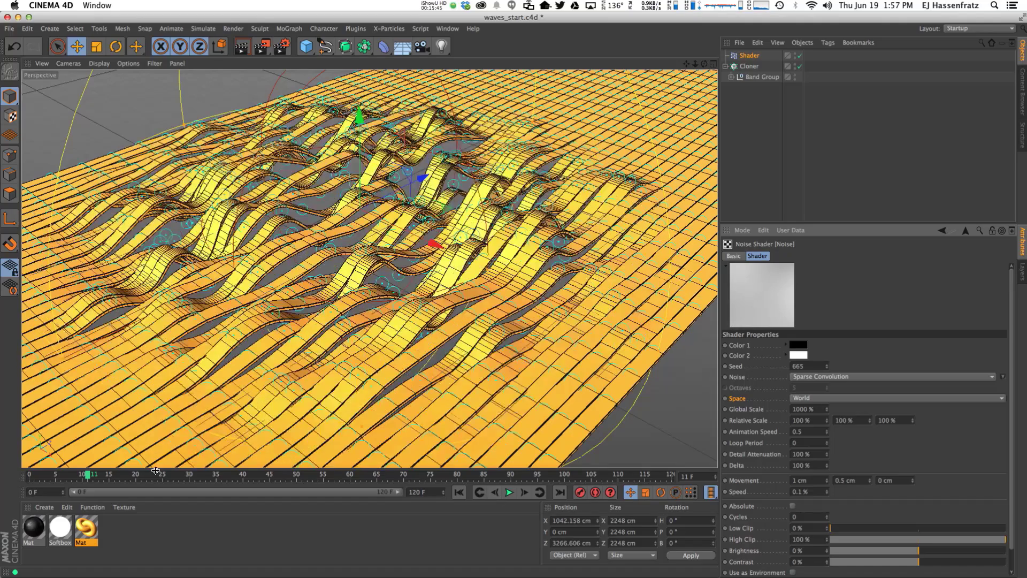
click(814, 422)
text(3)
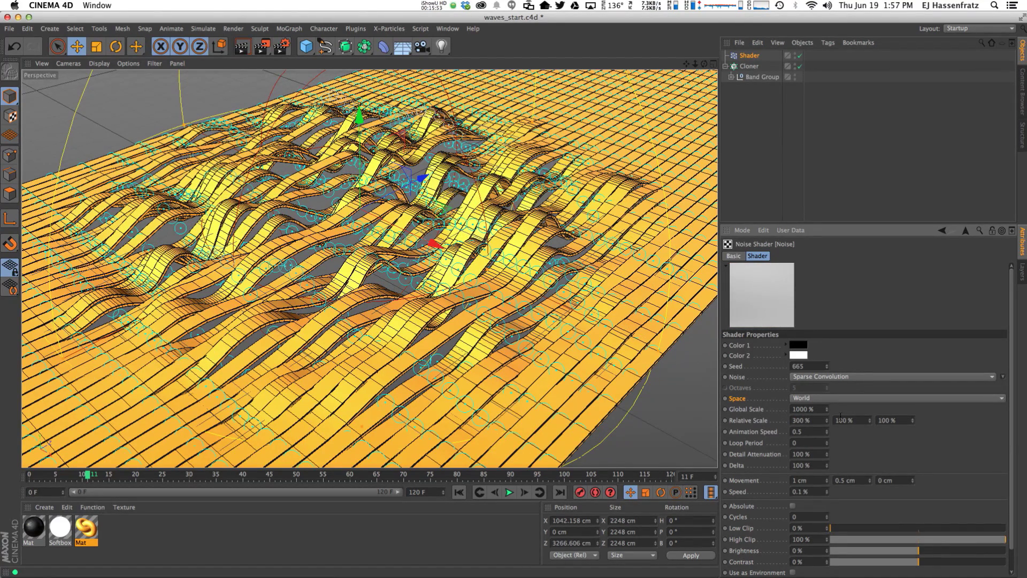
click(860, 420)
text(110)
key(Return)
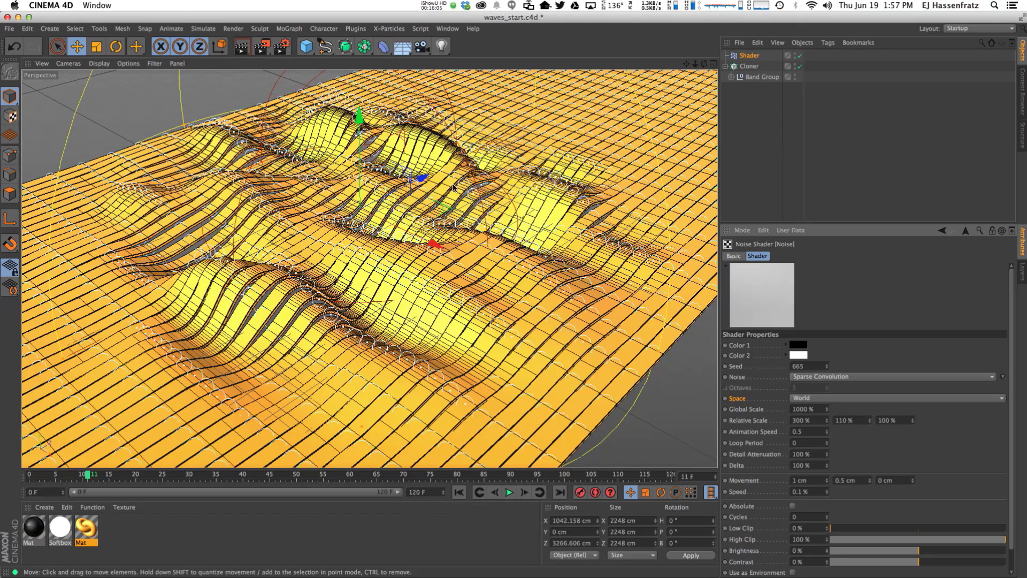
- Play the animation briefly and move to frame 34 to examine the ripples across the bands
alt+right_drag(467, 186, 420, 403)
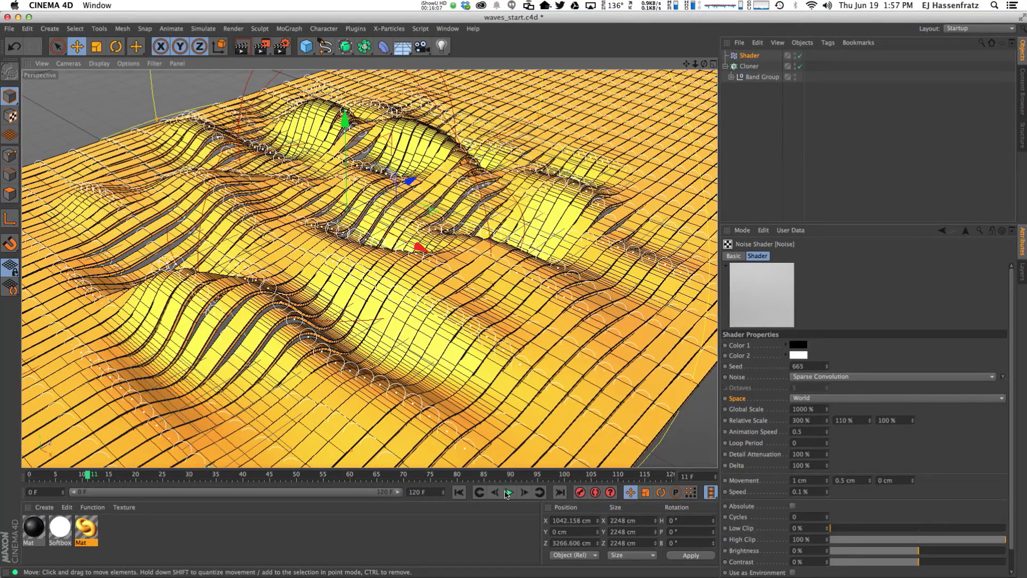
click(507, 492)
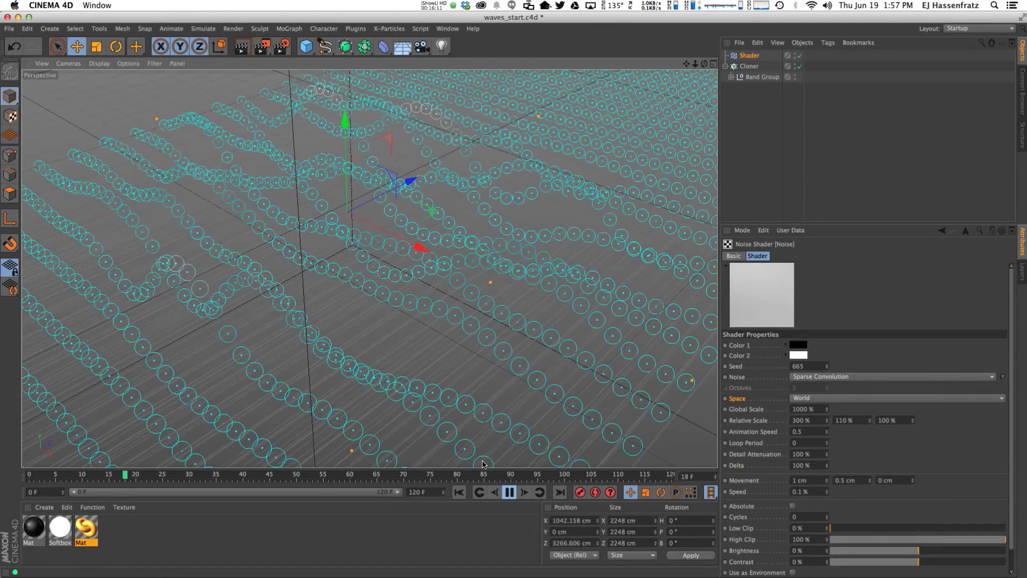
click(509, 492)
click(168, 475)
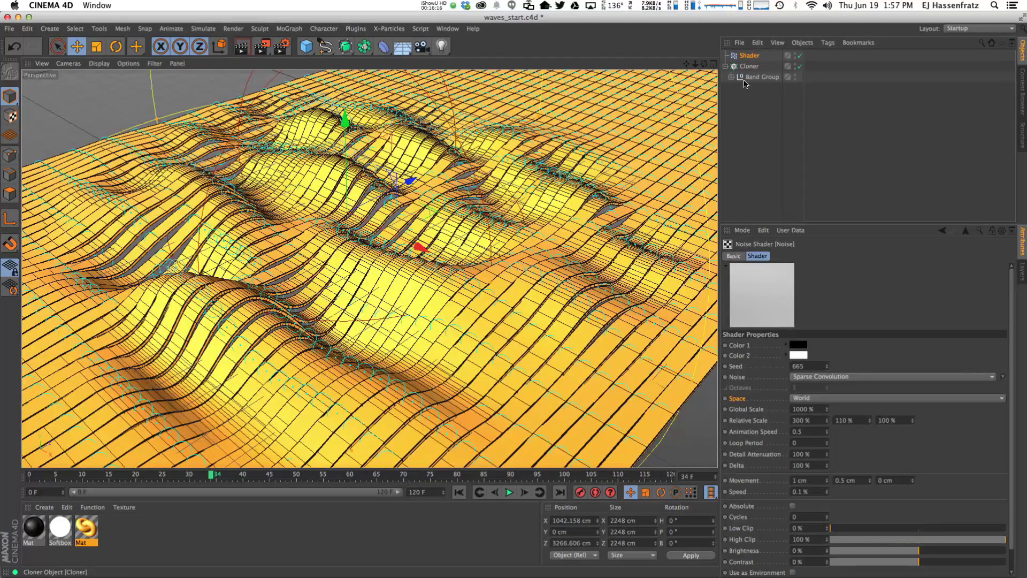
- Raise the intermediate-point Angle of the Tracer inside Band Group to 20° to lighten the band geometry
click(744, 80)
click(732, 77)
click(755, 132)
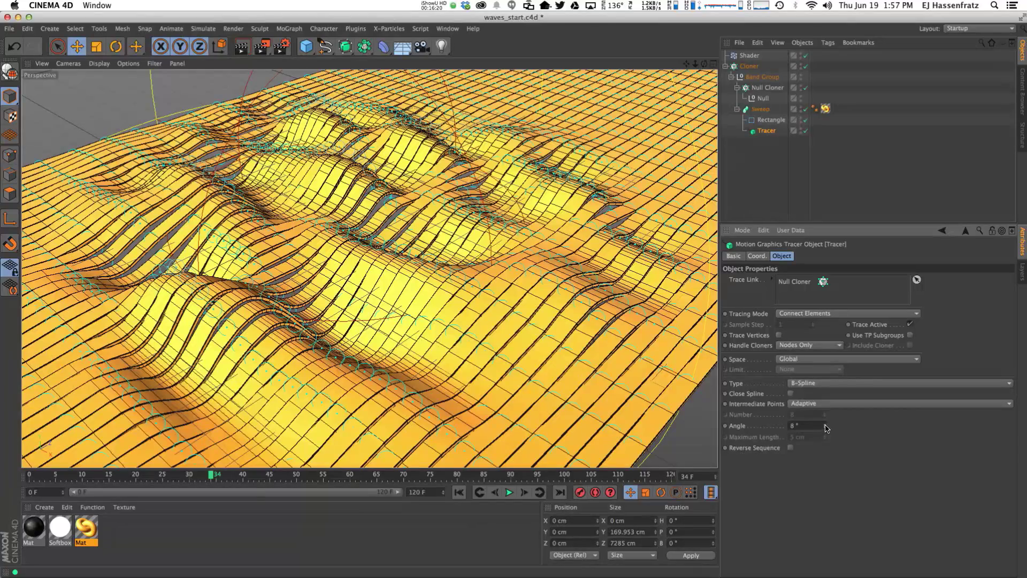
click(825, 425)
click(825, 425)
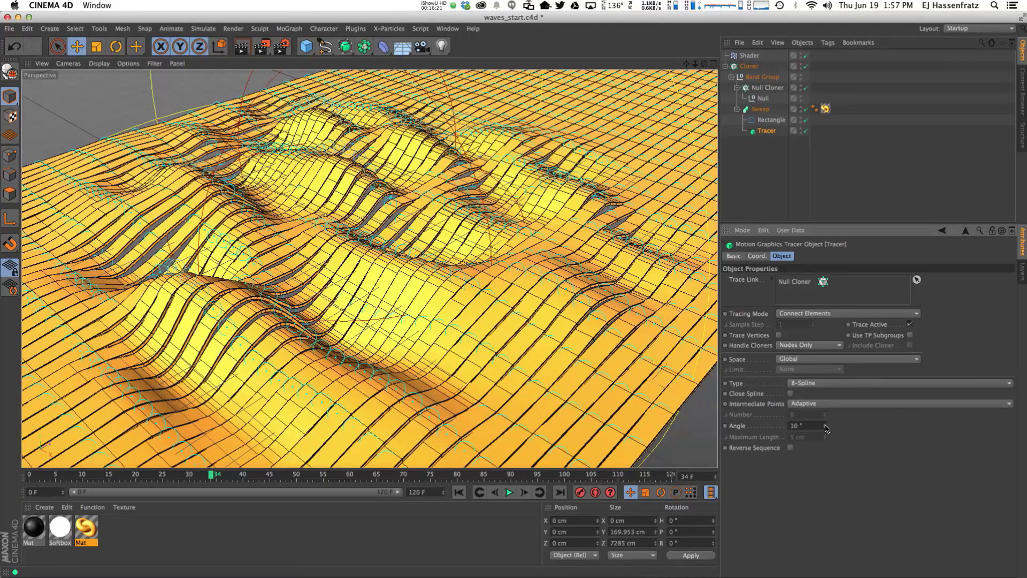
click(825, 424)
drag(825, 425, 825, 418)
click(826, 426)
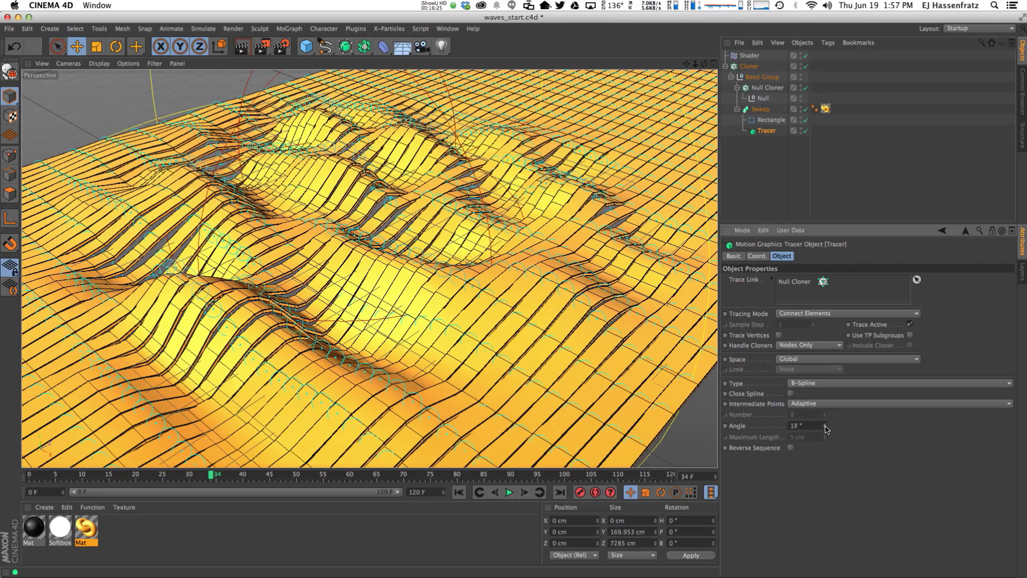
click(823, 426)
click(822, 427)
- Play the lighter bands' animation and scrub to around frame 66 to check the motion
click(508, 495)
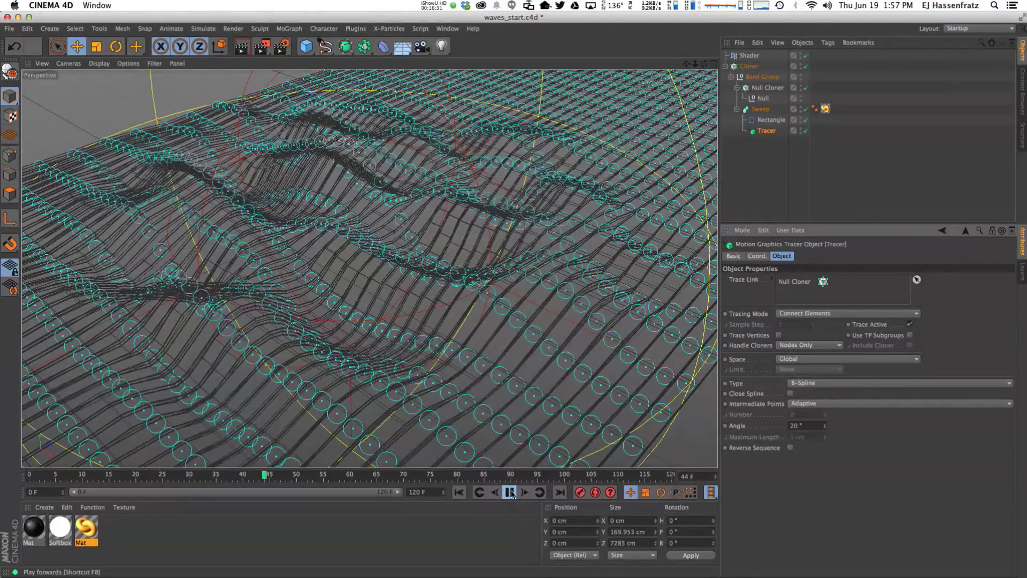
click(509, 492)
drag(276, 478, 381, 480)
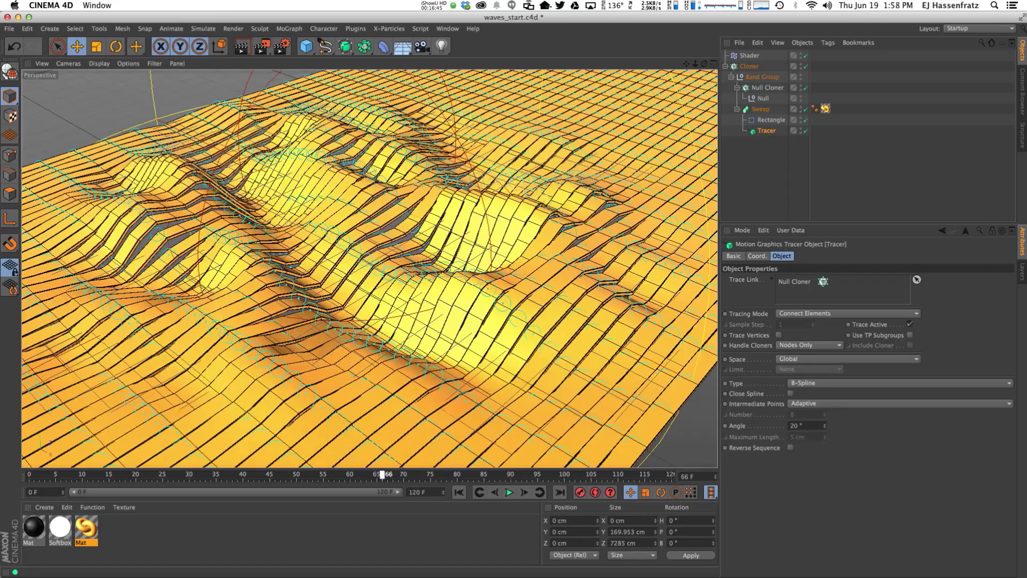
- Compare the bands with a frame of the reference render in the Picture Viewer, and examine the ripple bends up close
key(shift+F6)
drag(501, 113, 511, 110)
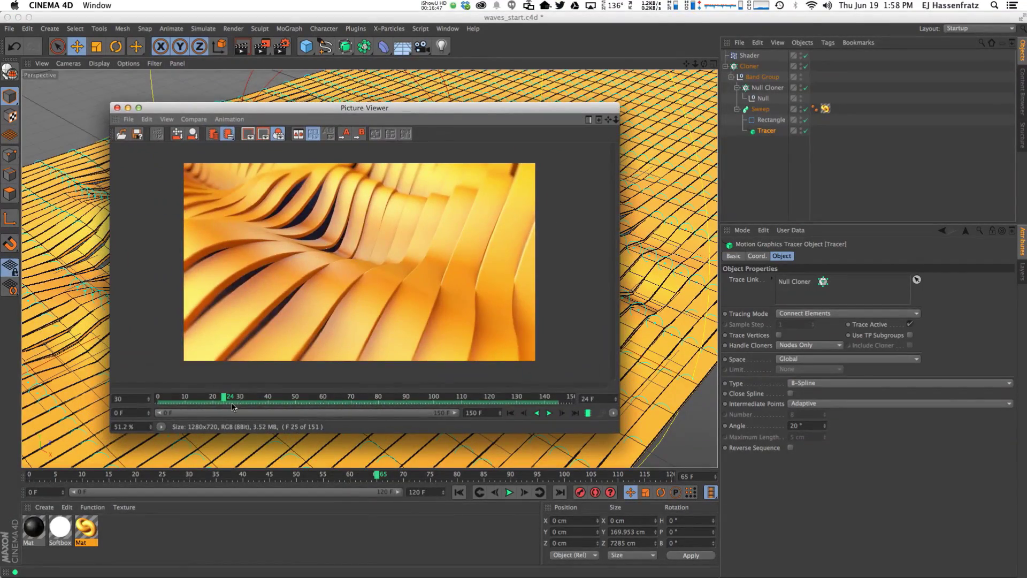
click(230, 399)
drag(321, 104, 70, 158)
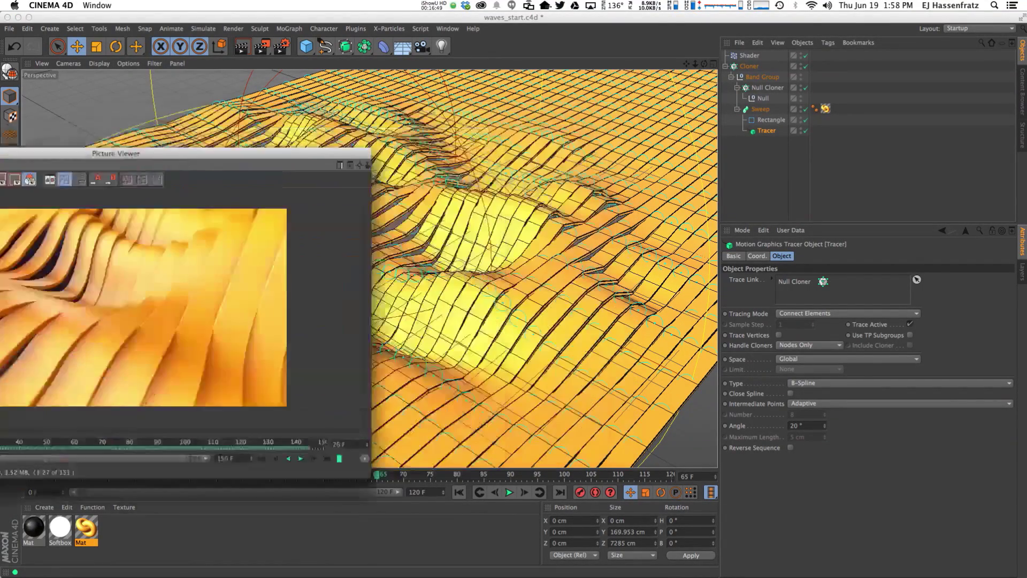
click(207, 238)
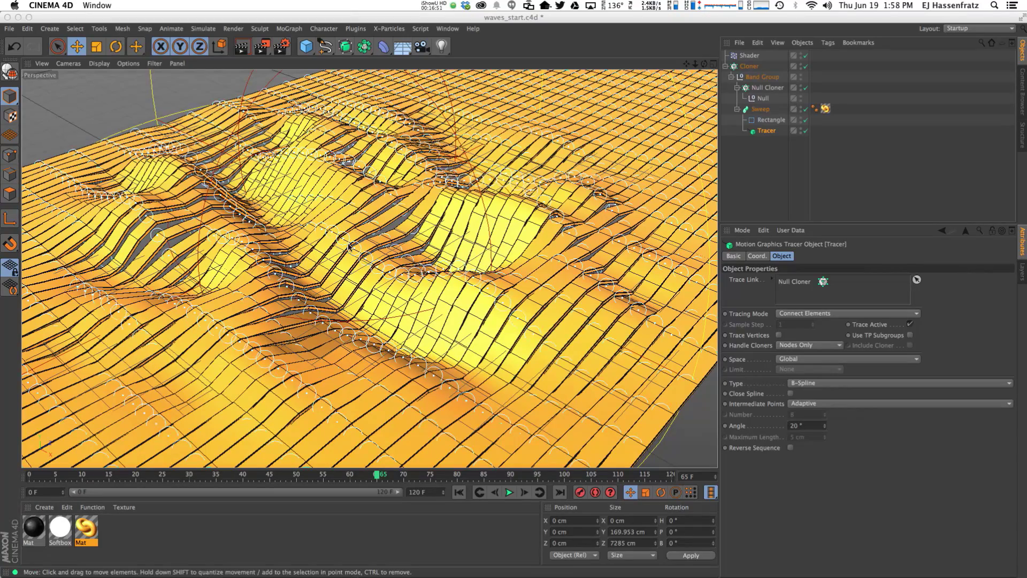
click(358, 246)
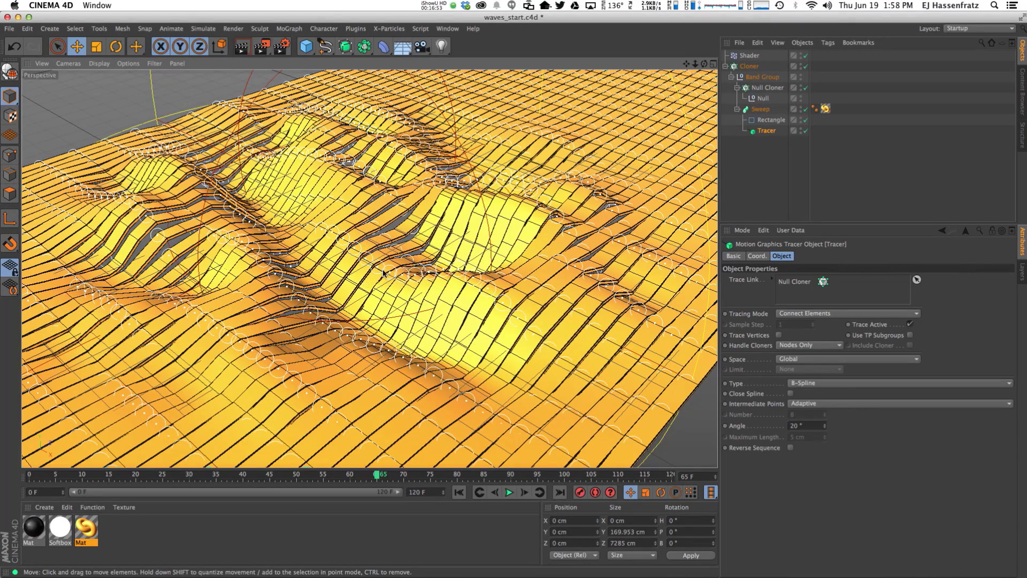
scroll(383, 273, up, 10)
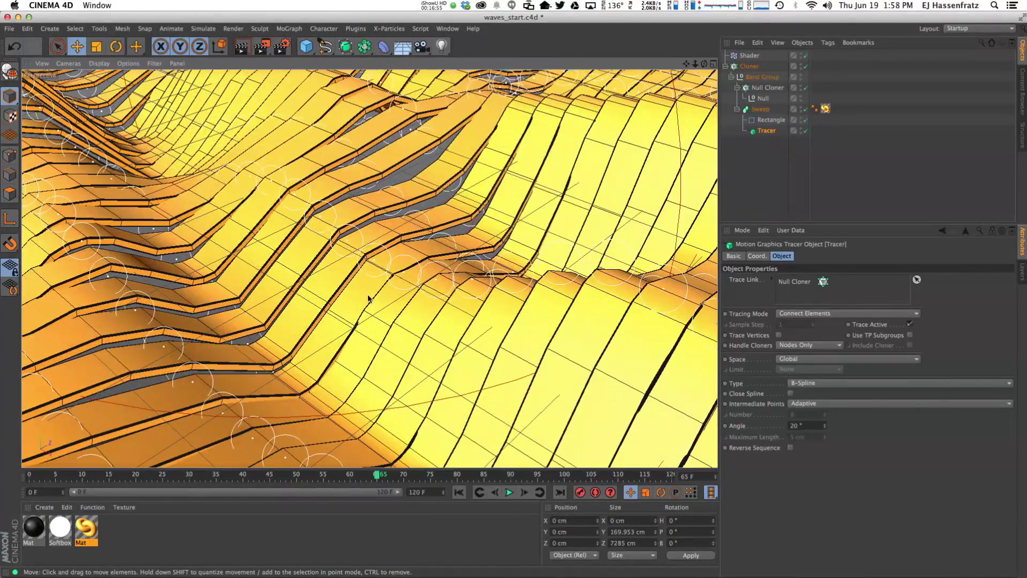
- Add a camera, look through it and set its focal length to 18 mm
mouse_move(426, 275)
alt+mouse_down()
mouse_move(445, 260)
mouse_move(417, 258)
alt+mouse_up()
drag(425, 47, 455, 59)
click(806, 55)
click(816, 293)
text(18)
key(Return)
- Reposition the camera to frame a wider stretch of the rippling bands, and scrub to frame 79
alt+right_drag(416, 266, 449, 294)
alt+drag(458, 308, 476, 331)
alt+middle_drag(474, 305, 527, 196)
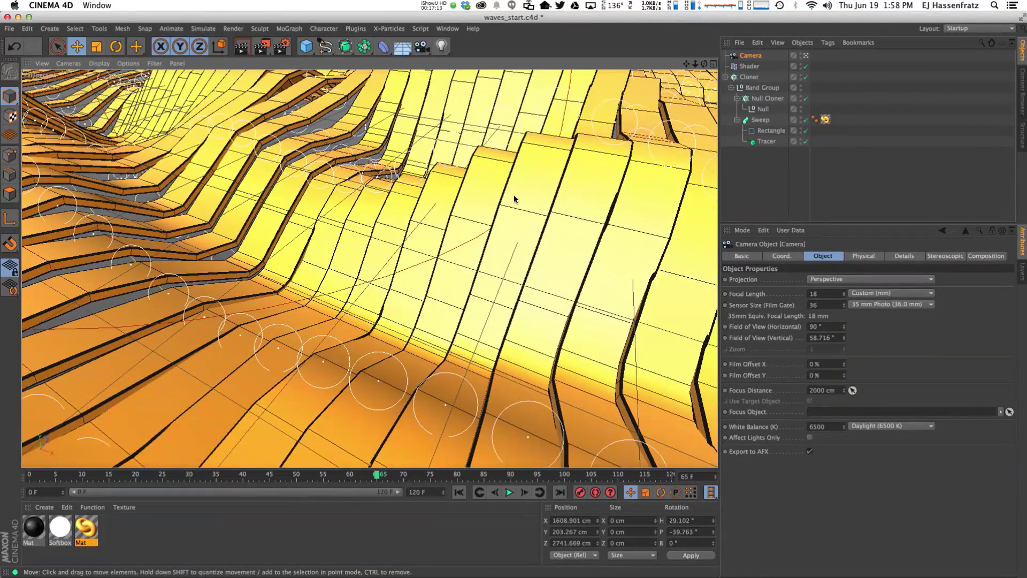
alt+right_drag(514, 196, 473, 229)
alt+middle_drag(425, 188, 385, 191)
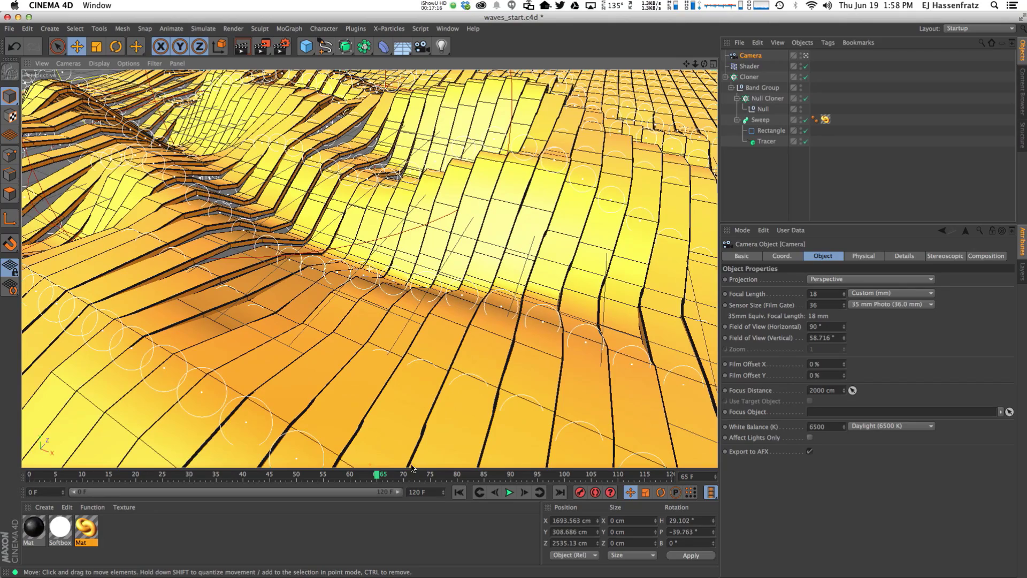
mouse_move(412, 471)
mouse_down()
mouse_move(518, 471)
mouse_move(452, 473)
mouse_up()
- In the top view, move the Shader effector's falloff sphere to the bands' side edge, at about X 2004 cm and Z 3137 cm
click(747, 67)
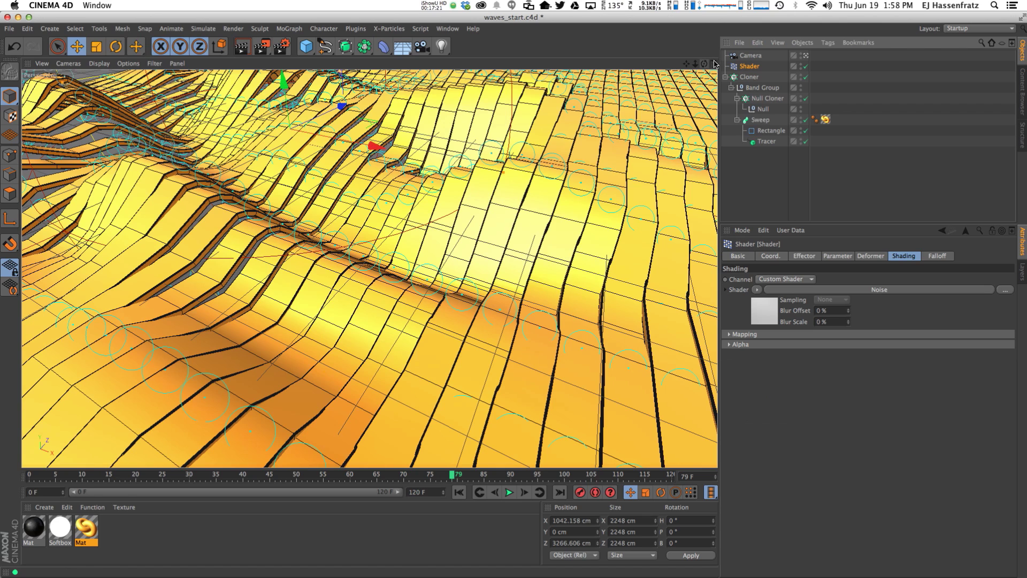
click(713, 64)
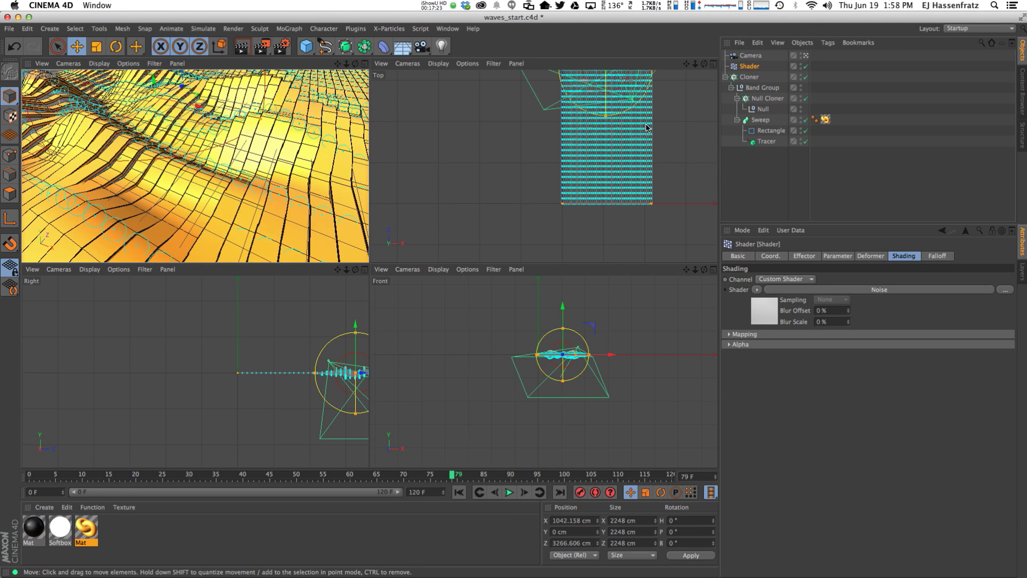
alt+middle_drag(510, 330, 497, 268)
drag(556, 135, 617, 138)
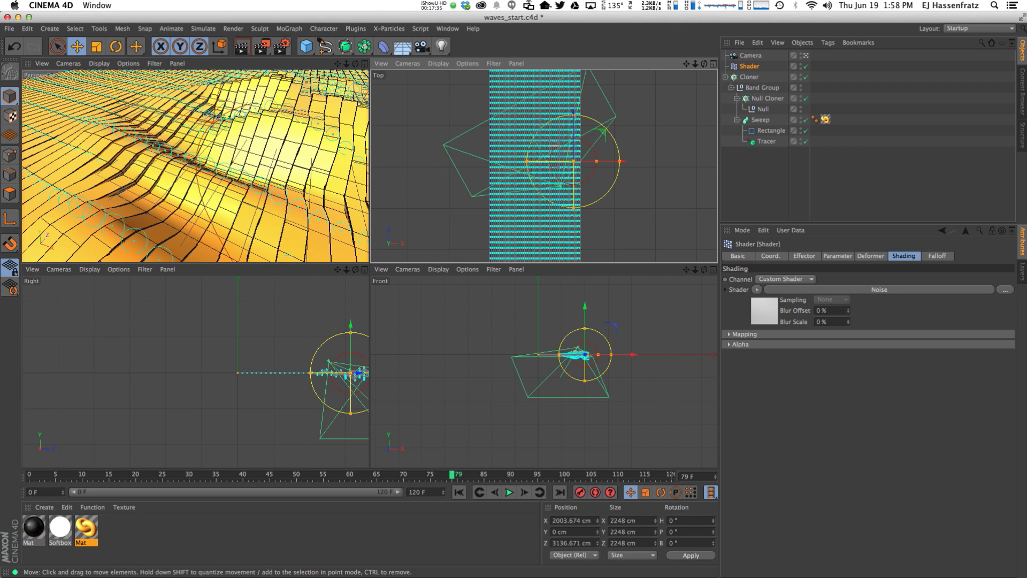
- Scrub the reference render in the Picture Viewer to frame 102 to examine where the ripples fade out, and close the viewer
key(shift+F6)
drag(306, 383, 348, 385)
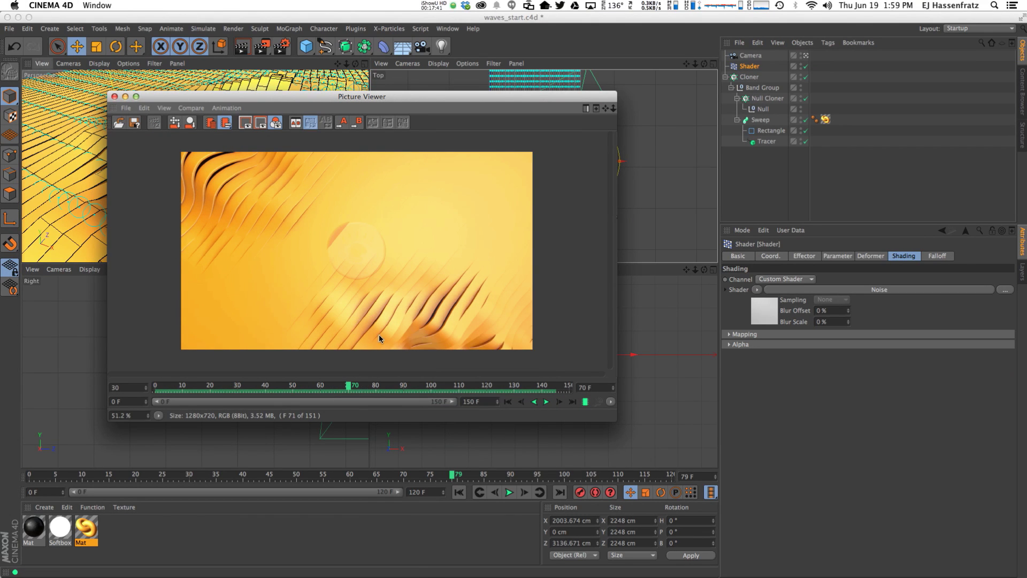
click(365, 385)
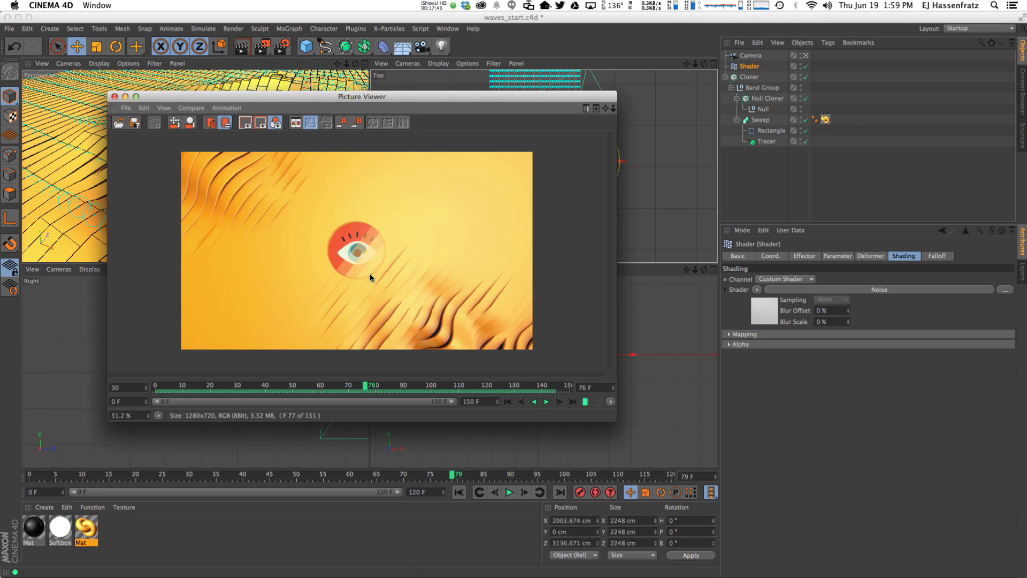
drag(393, 386, 438, 389)
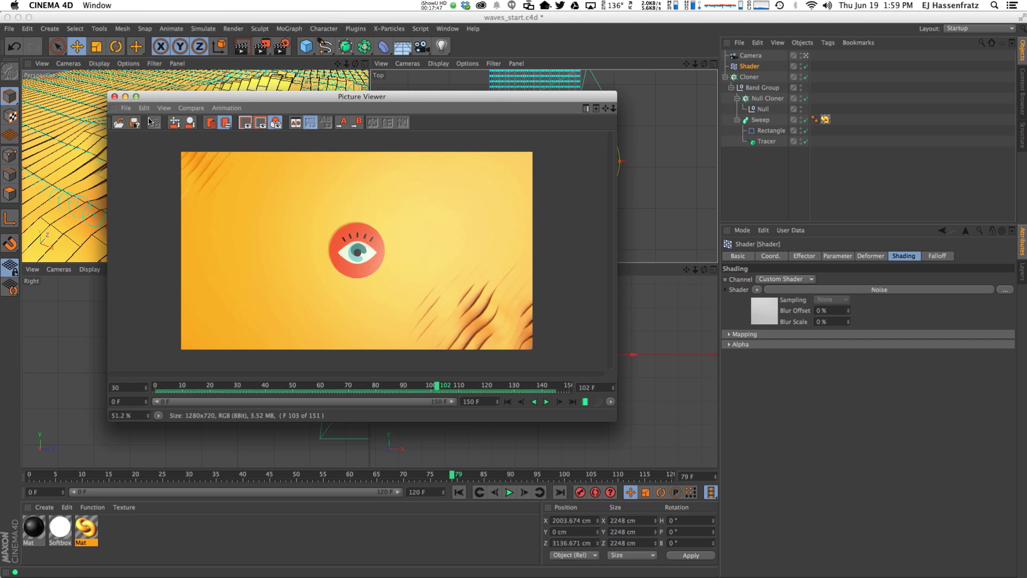
click(115, 97)
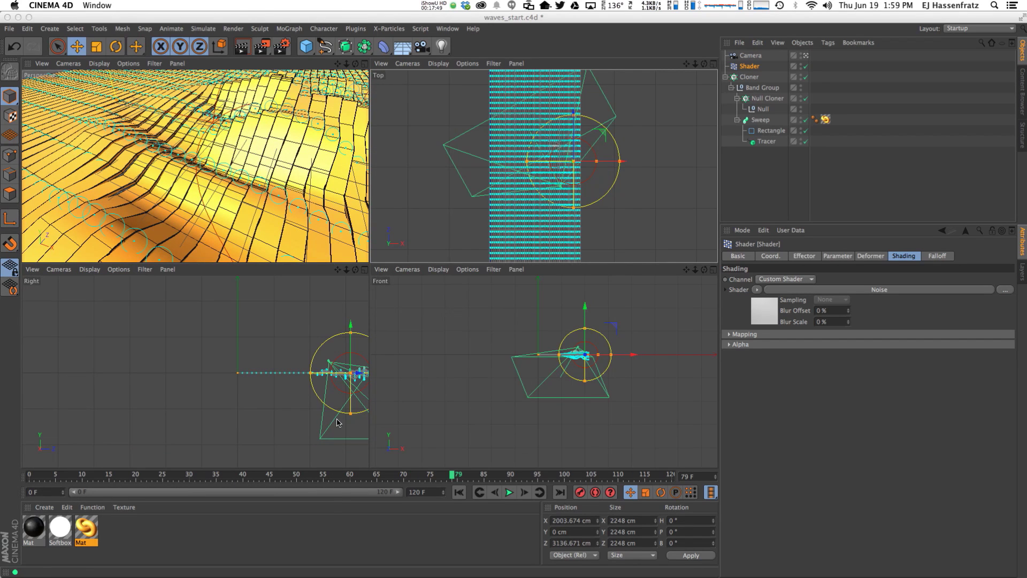
- Scrub the scene to frame 92 and examine the shifted ripples in the full-size perspective view
drag(449, 474, 515, 474)
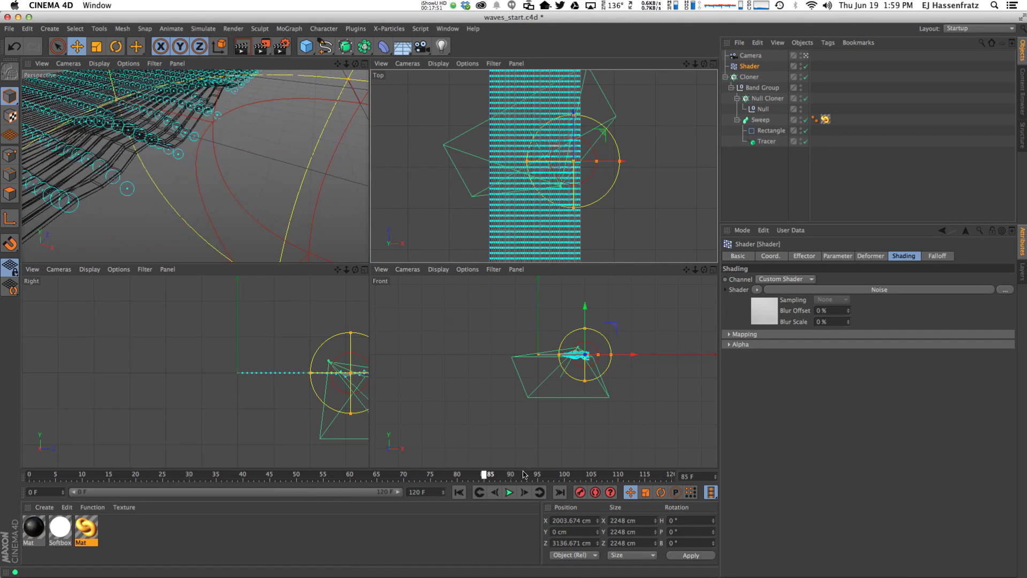
key(F1)
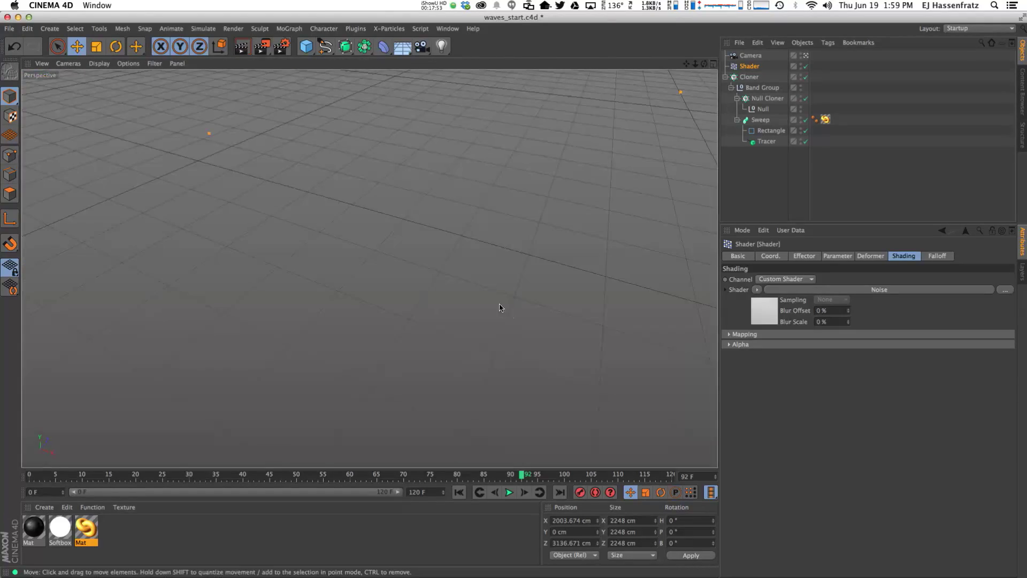
alt+middle_drag(513, 327, 463, 306)
alt+drag(484, 323, 28, 140)
- Try Render Instances on the top-level Cloner, and turn the option off again
click(750, 77)
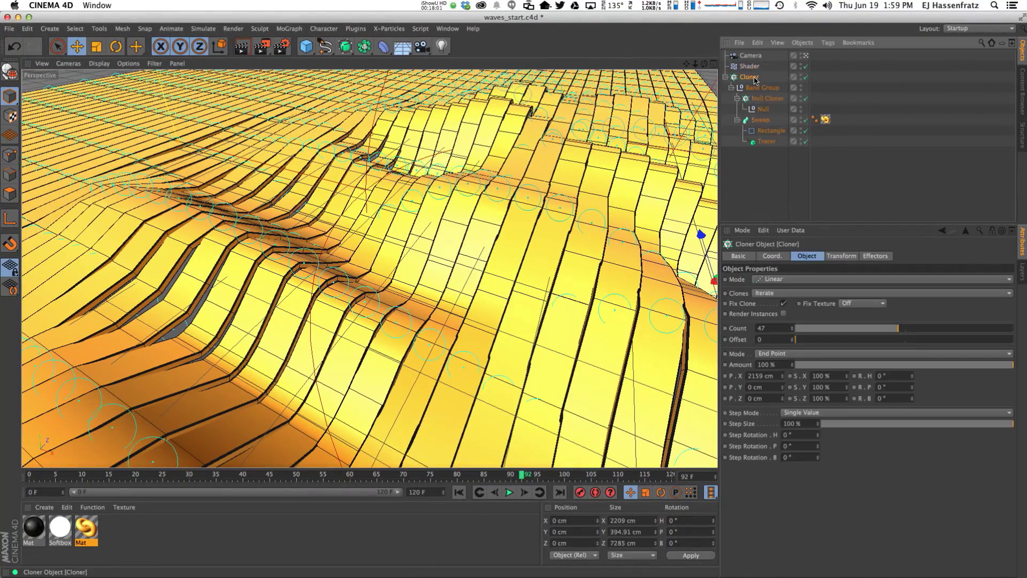
click(783, 314)
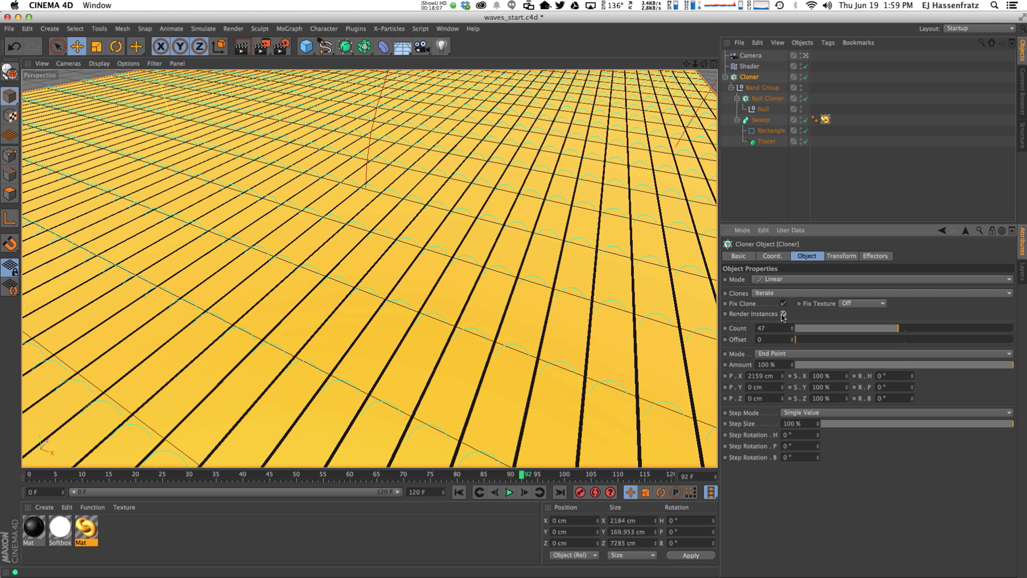
click(783, 314)
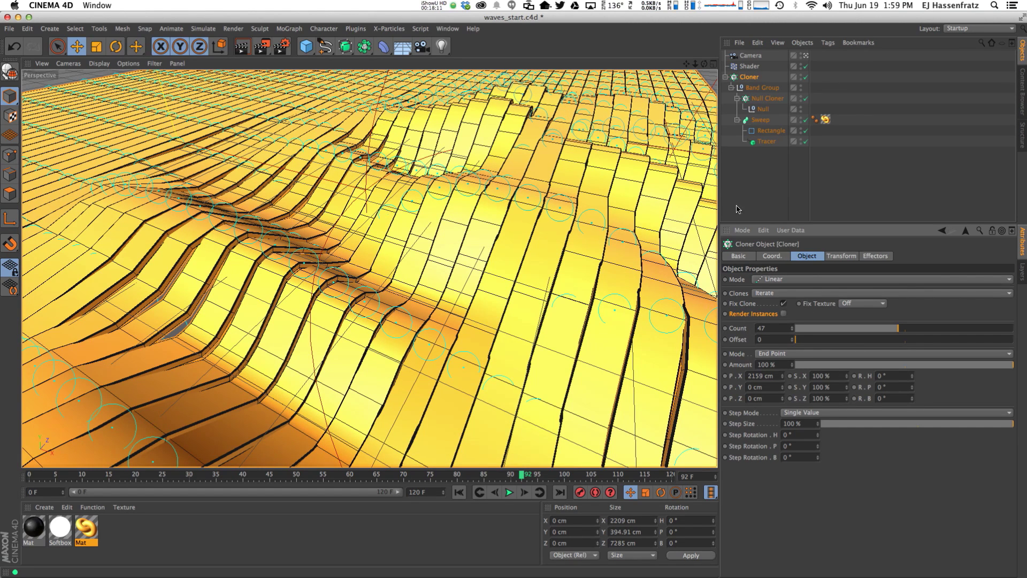
- Raise the Tracer's intermediate-point Angle to 50° and inspect the coarser bands at the surface's edge
click(766, 141)
double_click(797, 425)
text(50)
key(Return)
alt+middle_drag(435, 274, 227, 223)
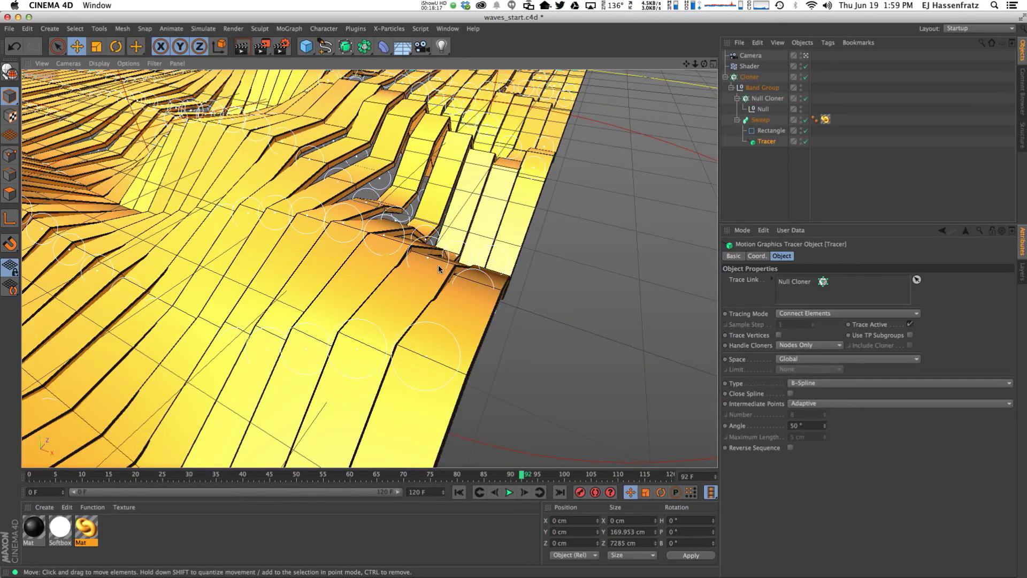
alt+drag(335, 219, 321, 252)
- Raise the Tracer's intermediate-point Angle to 90° and examine the faceted bends in the bands
double_click(806, 426)
text(90)
key(Return)
alt+drag(383, 220, 578, 369)
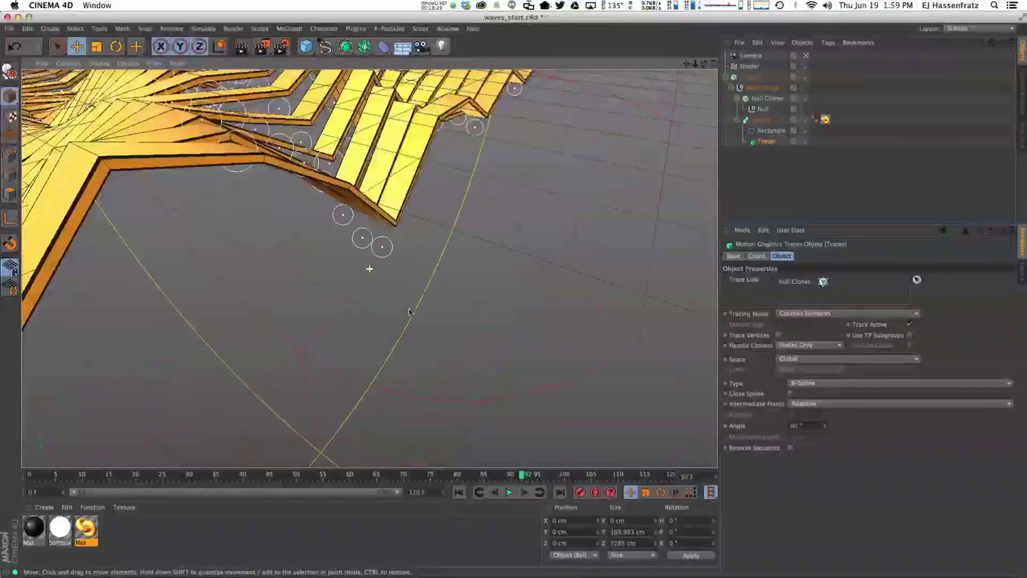
alt+drag(367, 268, 519, 283)
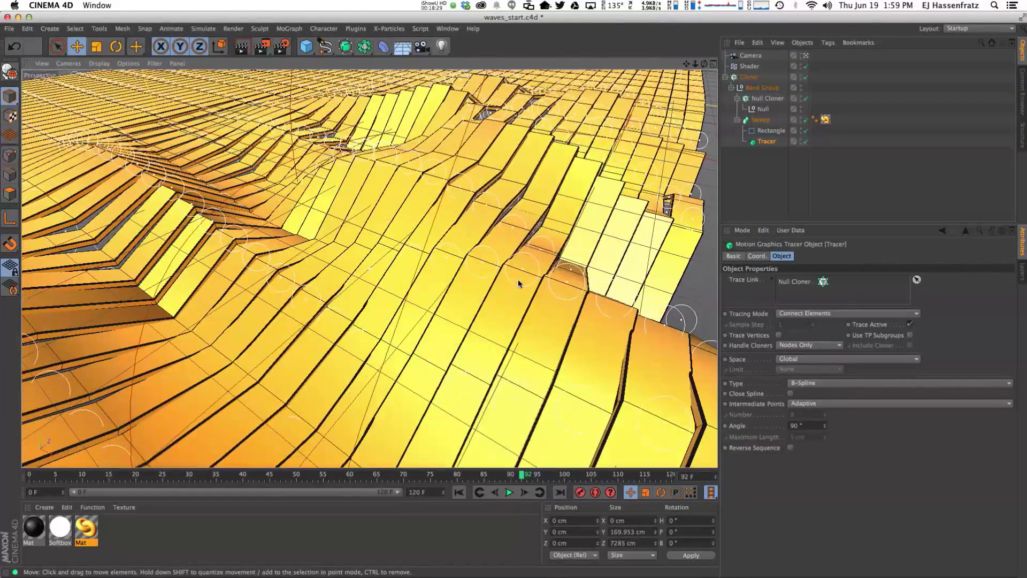
alt+middle_drag(519, 284, 497, 273)
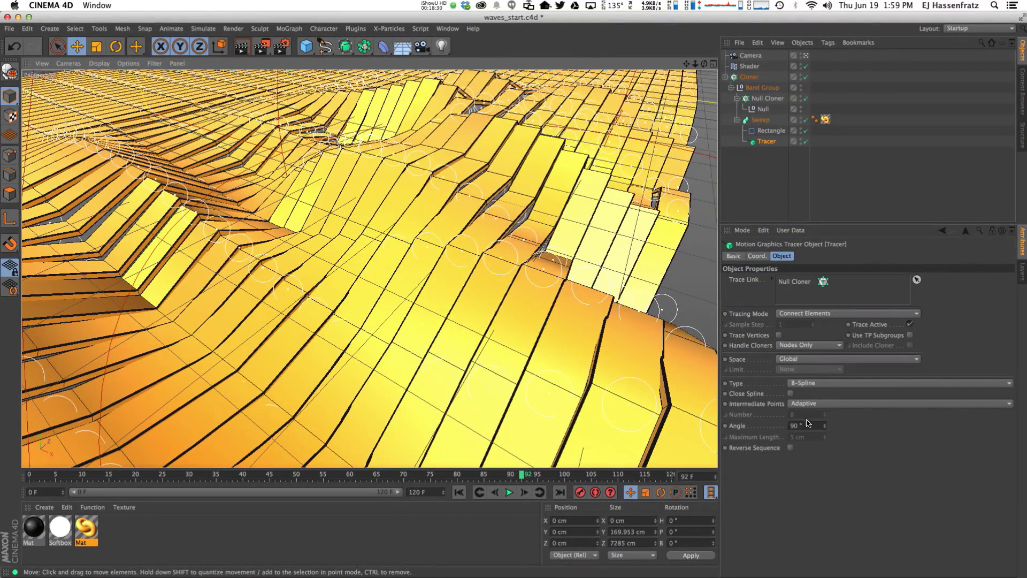
- Set the Tracer's intermediate-point Angle to 1° to smooth the bands
click(805, 425)
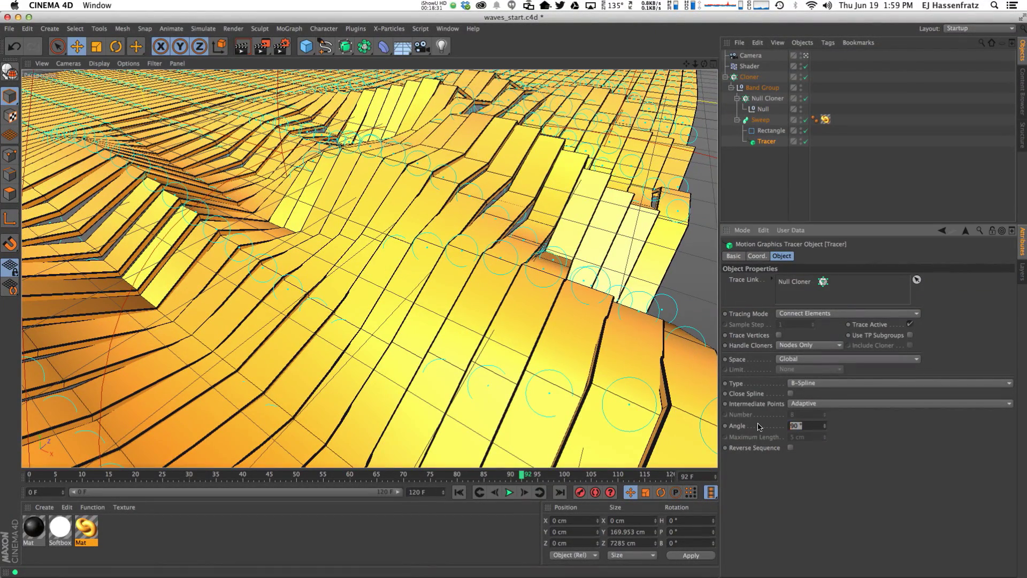
text(1)
key(Return)
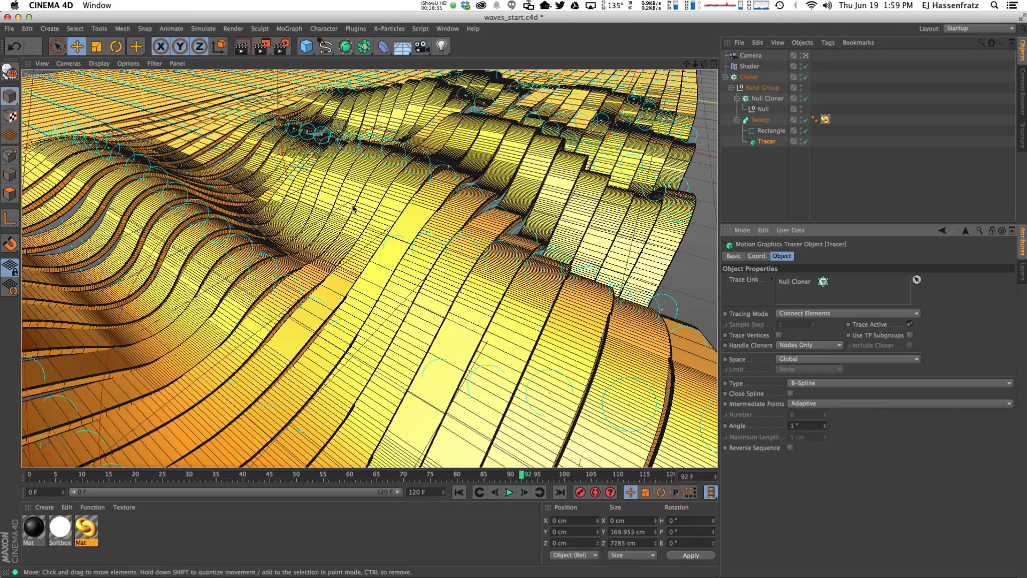
- Render a close-up of the smoothed bands in the viewport to check their shading
scroll(409, 186, up, 5)
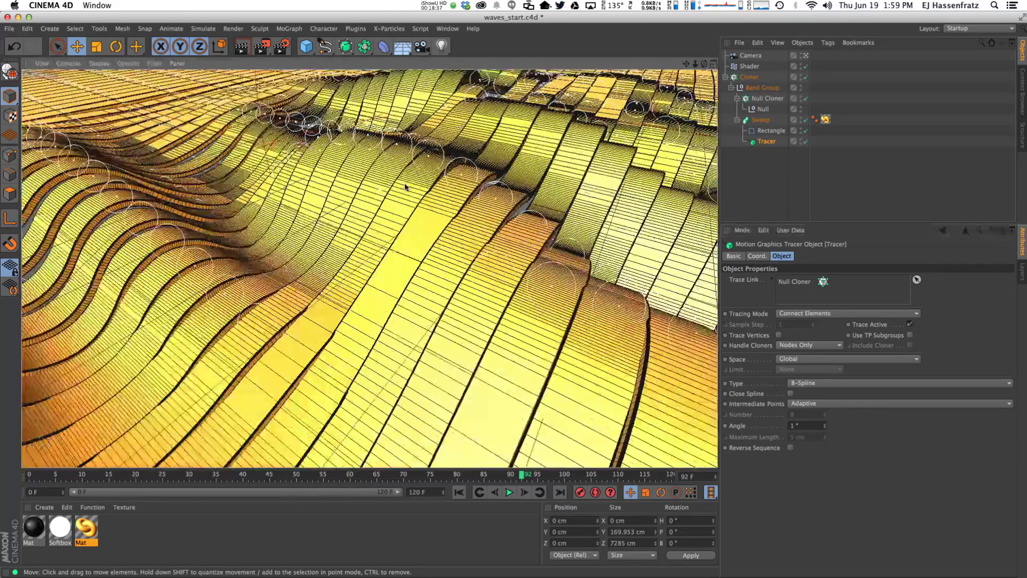
scroll(410, 186, up, 2)
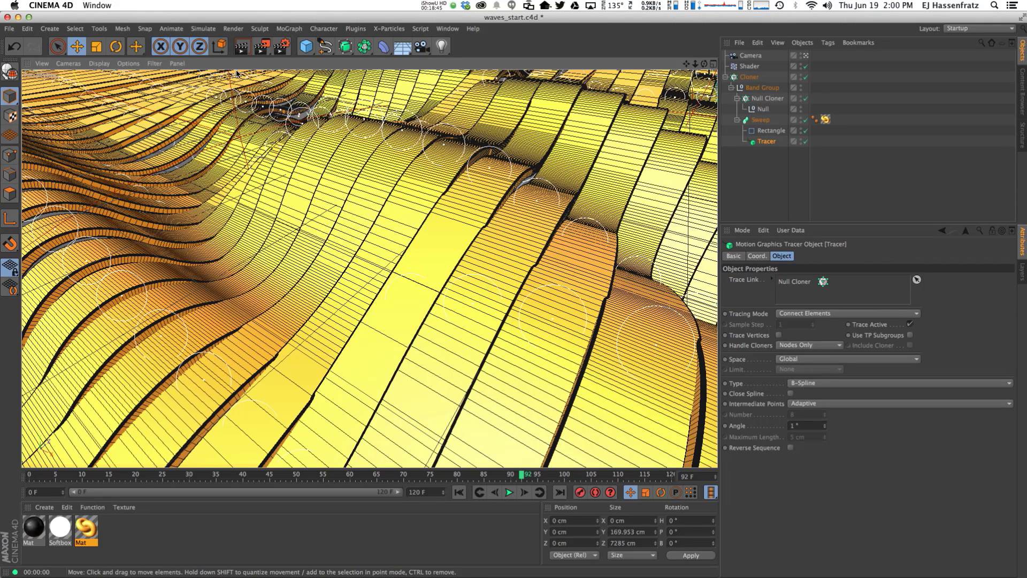
click(240, 51)
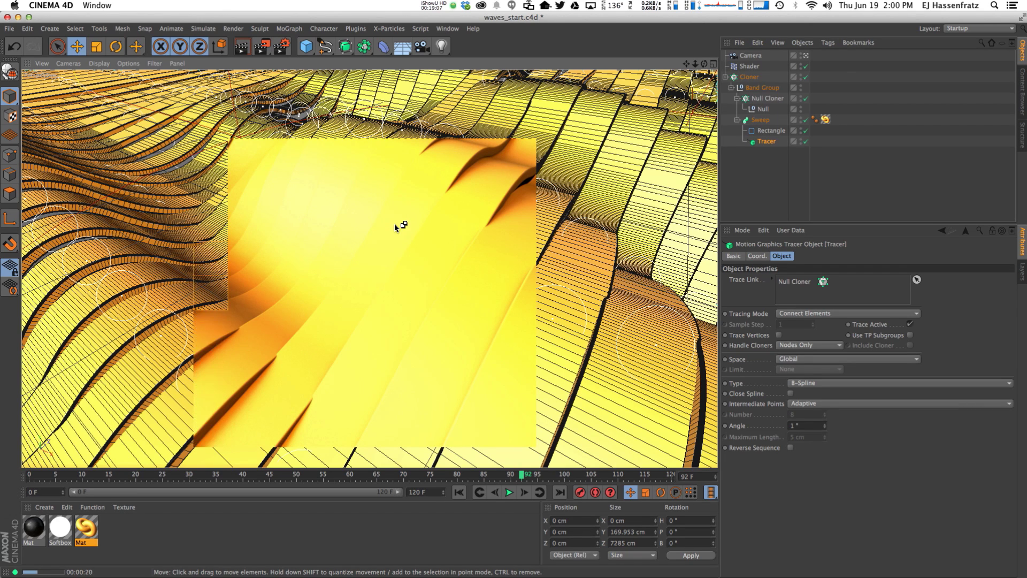
- Add a Delay effector to the Null Cloner and check the effector lists of both cloners
click(749, 78)
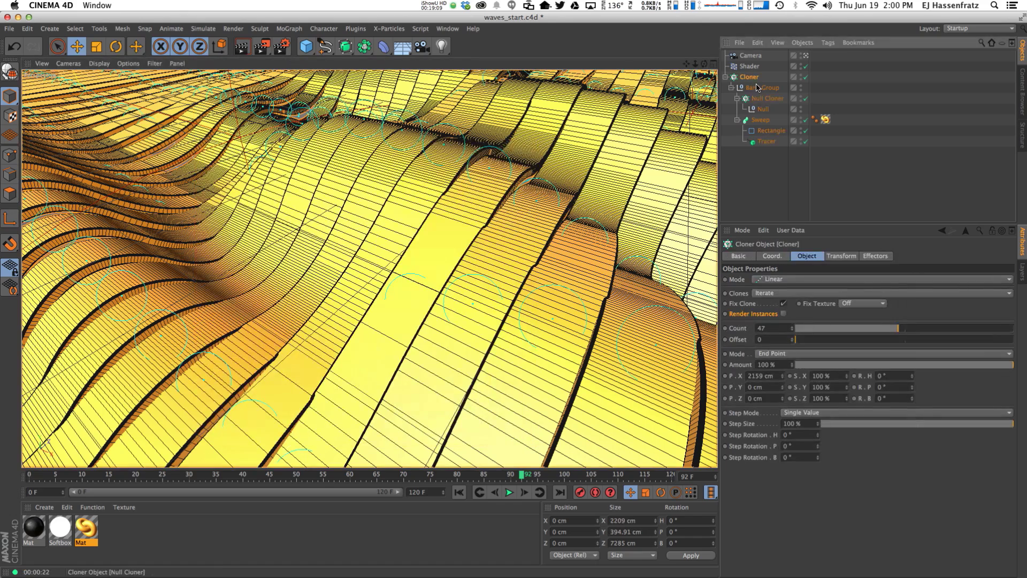
click(843, 257)
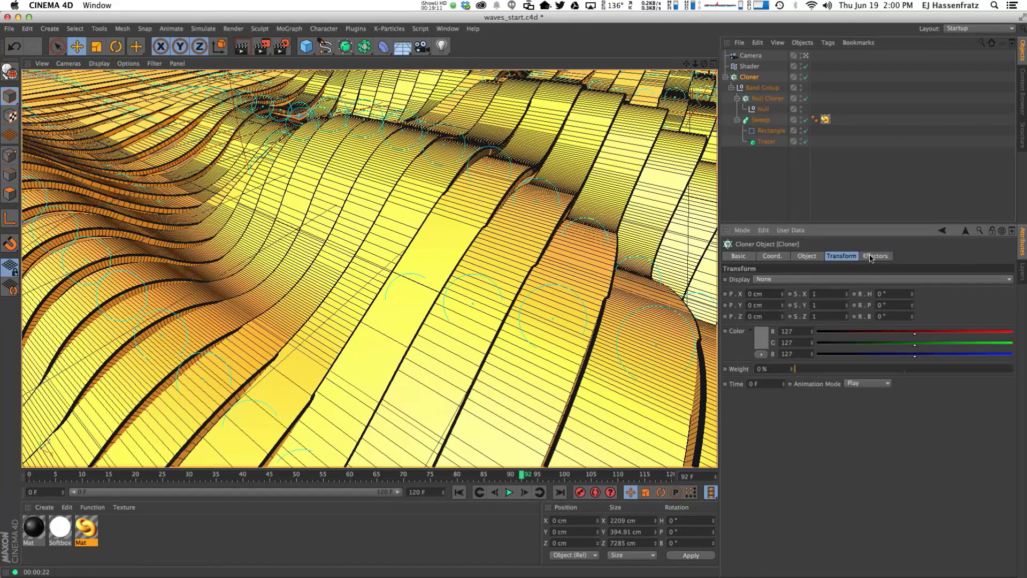
click(870, 257)
click(768, 99)
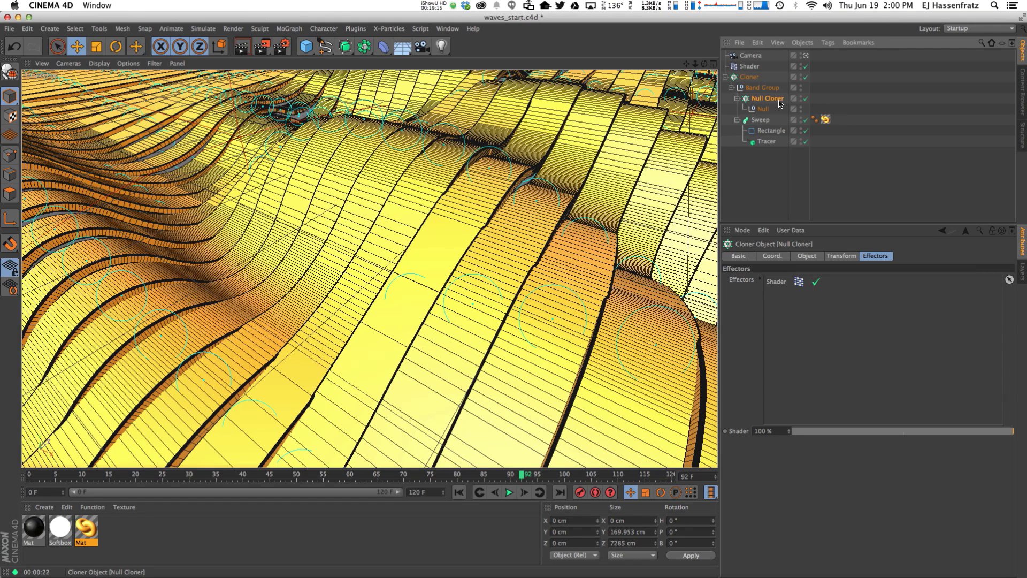
click(324, 28)
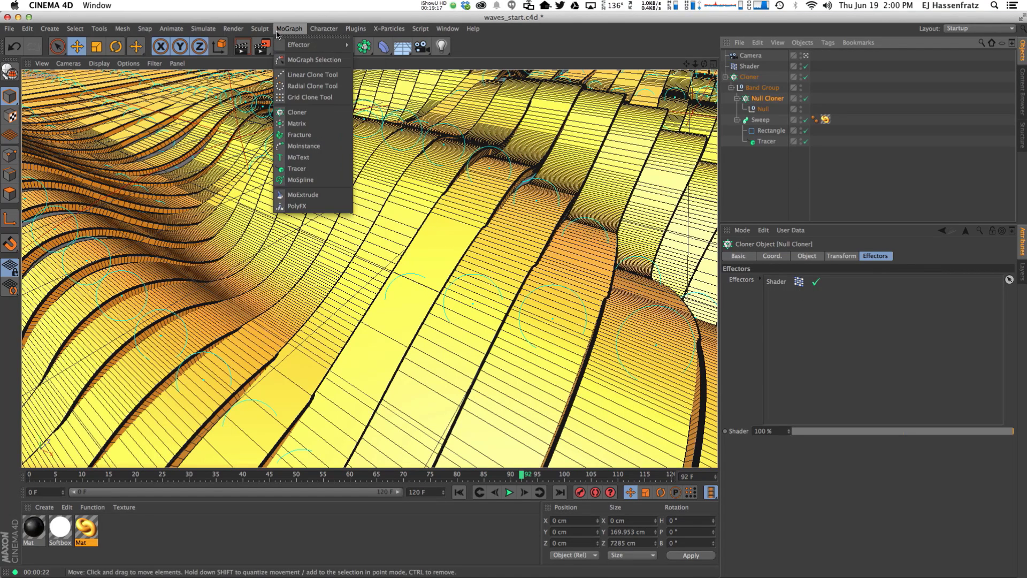
mouse_move(299, 45)
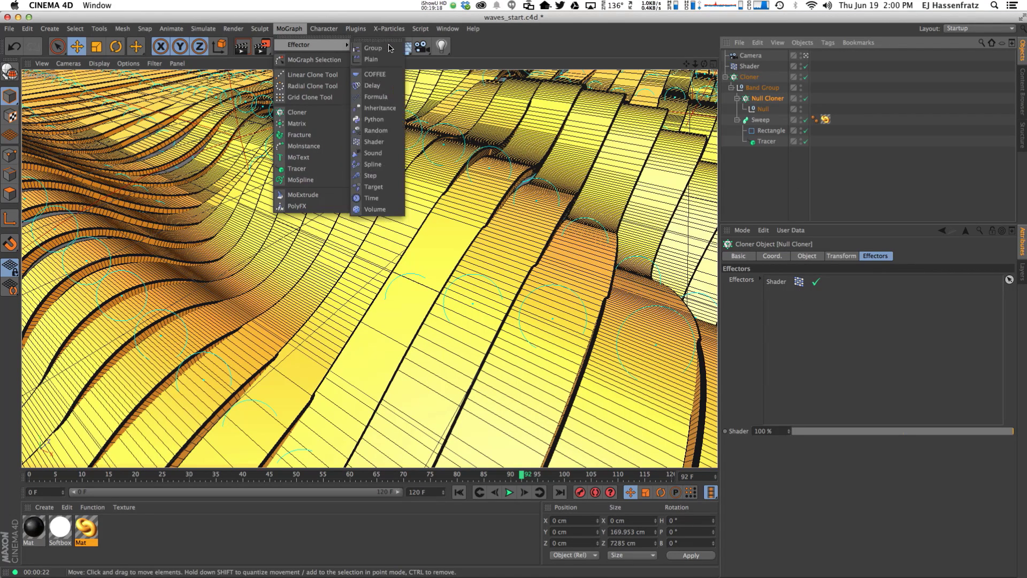
click(382, 85)
click(752, 89)
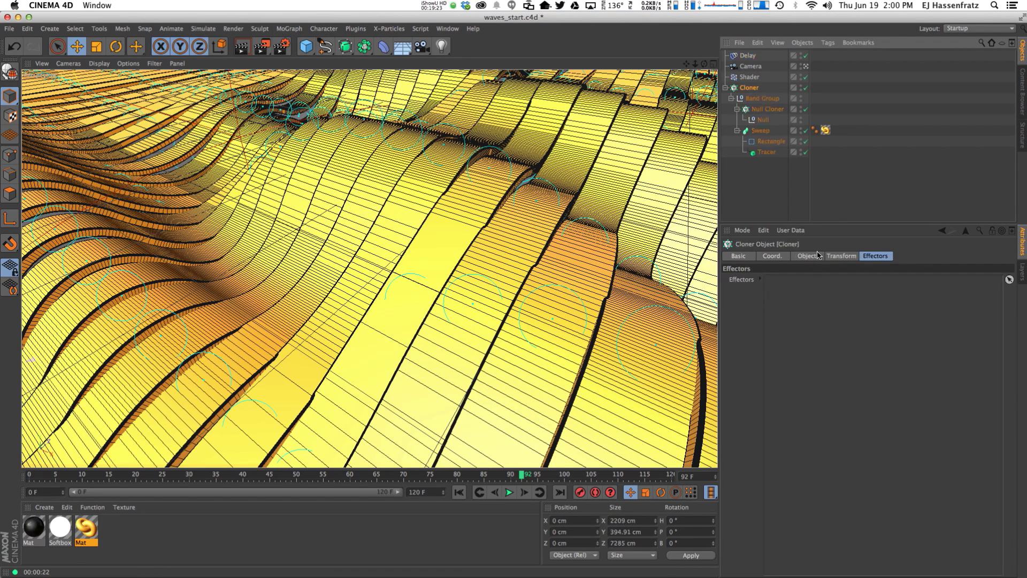
click(767, 109)
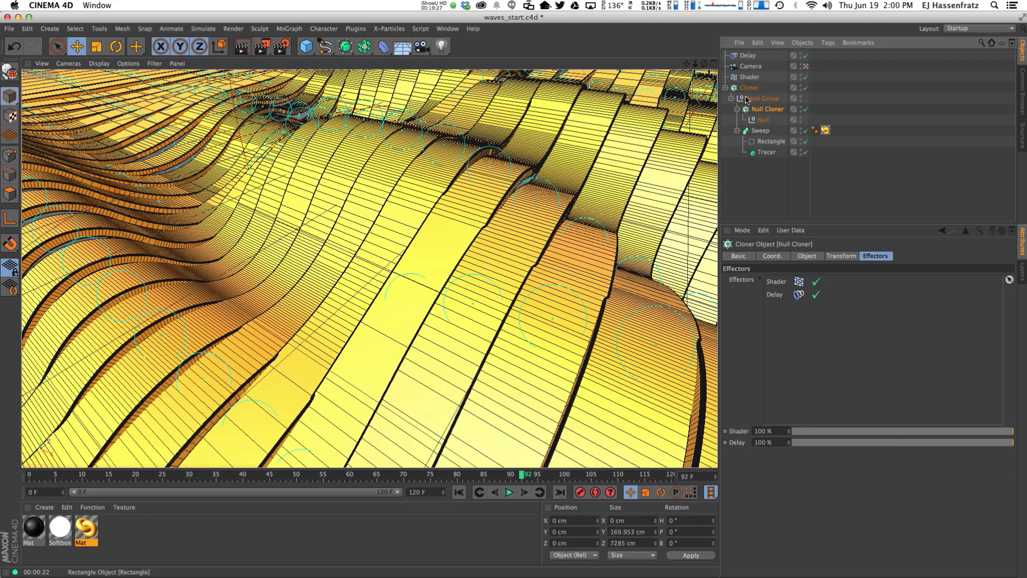
- Set the Delay effector's Strength to 85%
click(747, 56)
click(837, 256)
click(890, 258)
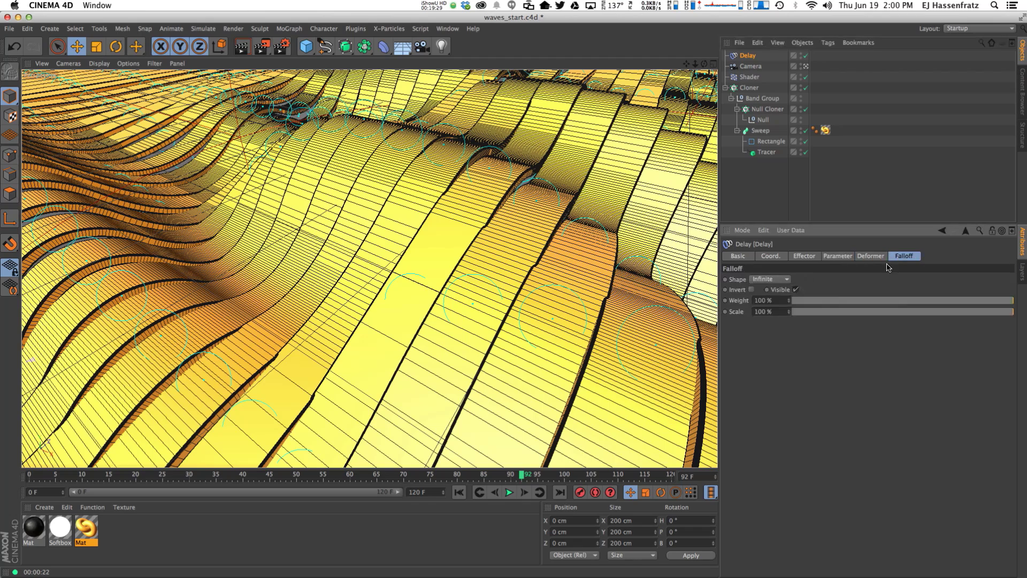
click(803, 256)
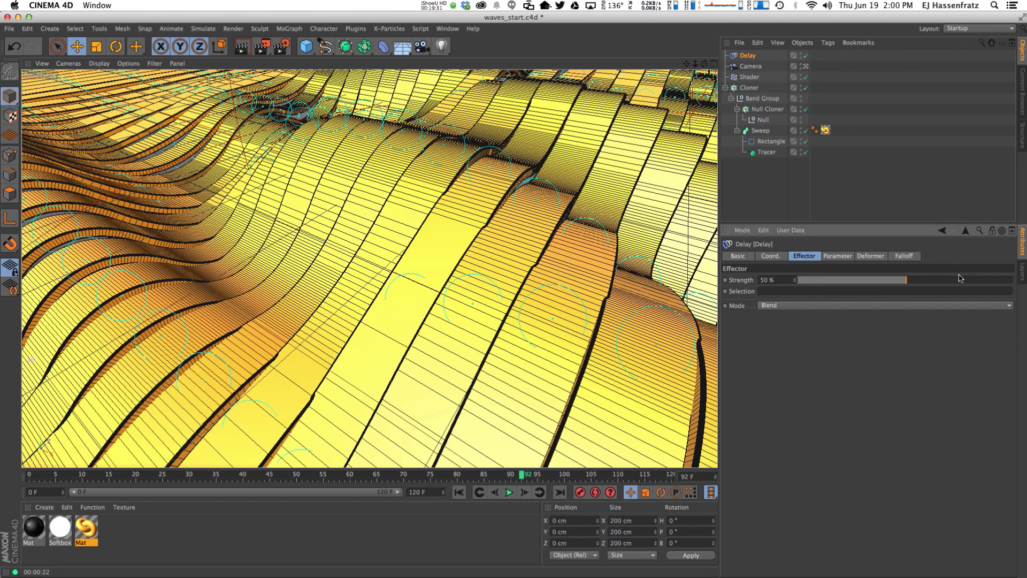
drag(974, 282, 982, 282)
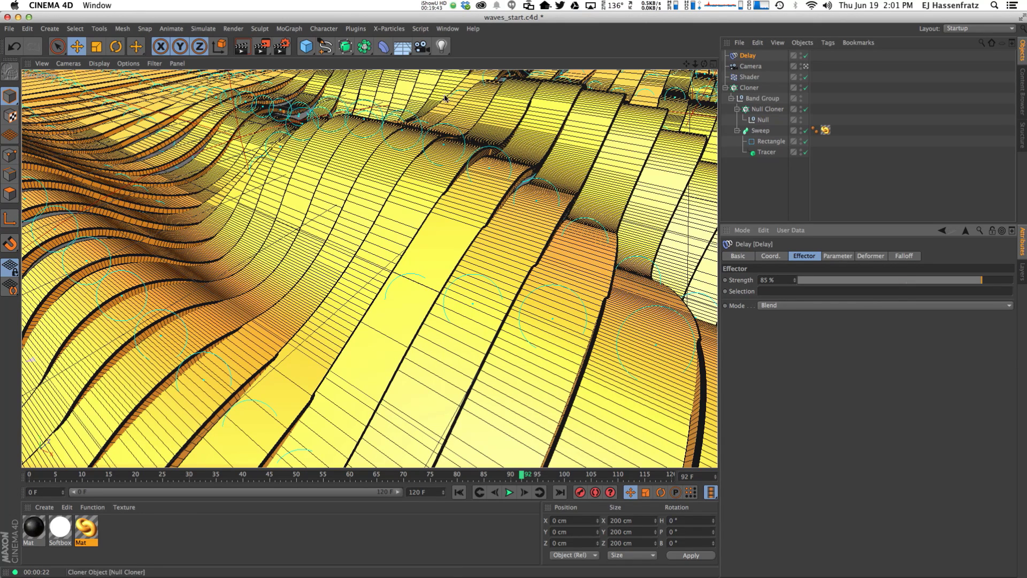
click(280, 30)
mouse_move(321, 45)
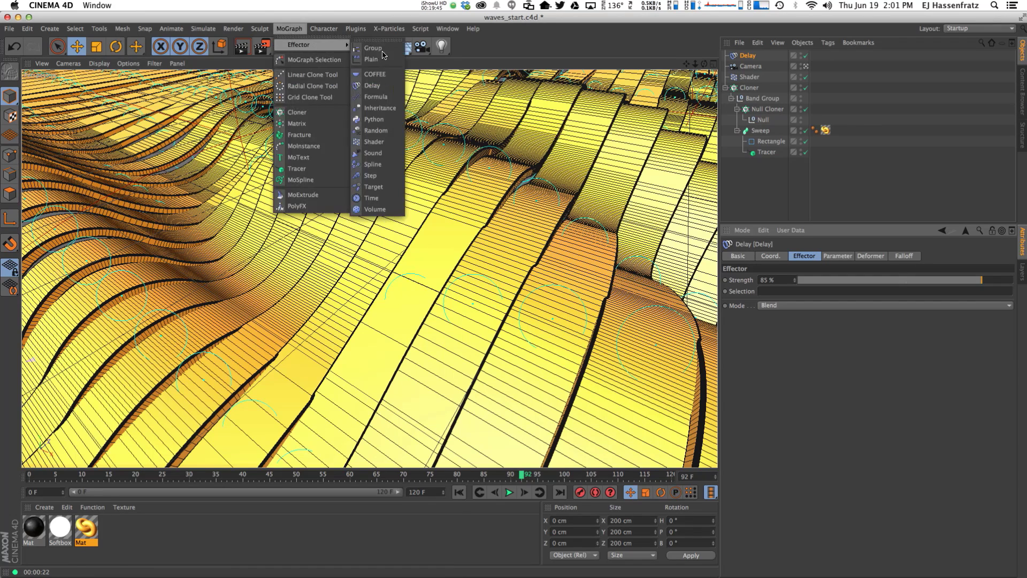
click(837, 237)
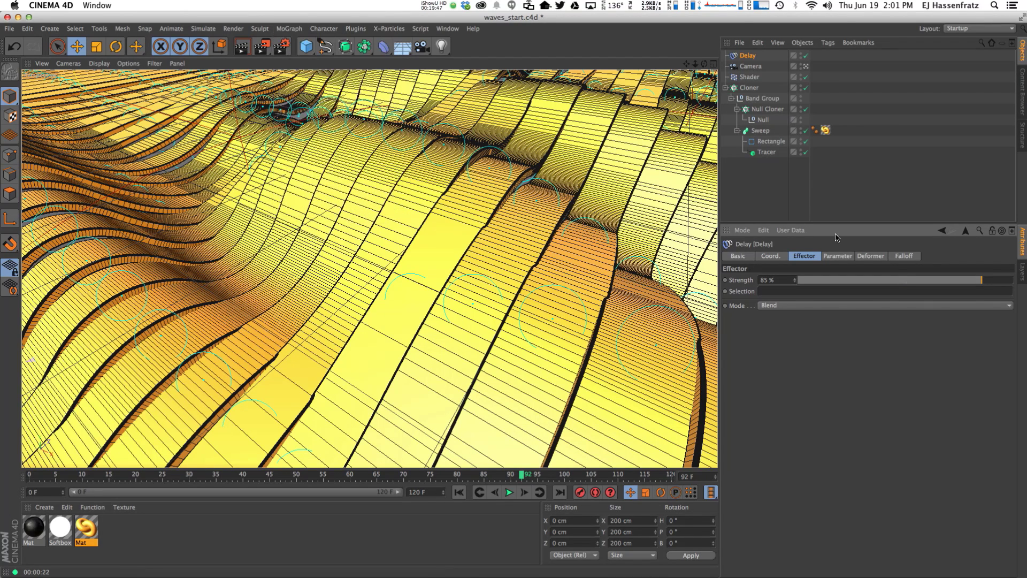
- Open the Null Cloner's effector list and add a Random effector to that cloner
click(764, 110)
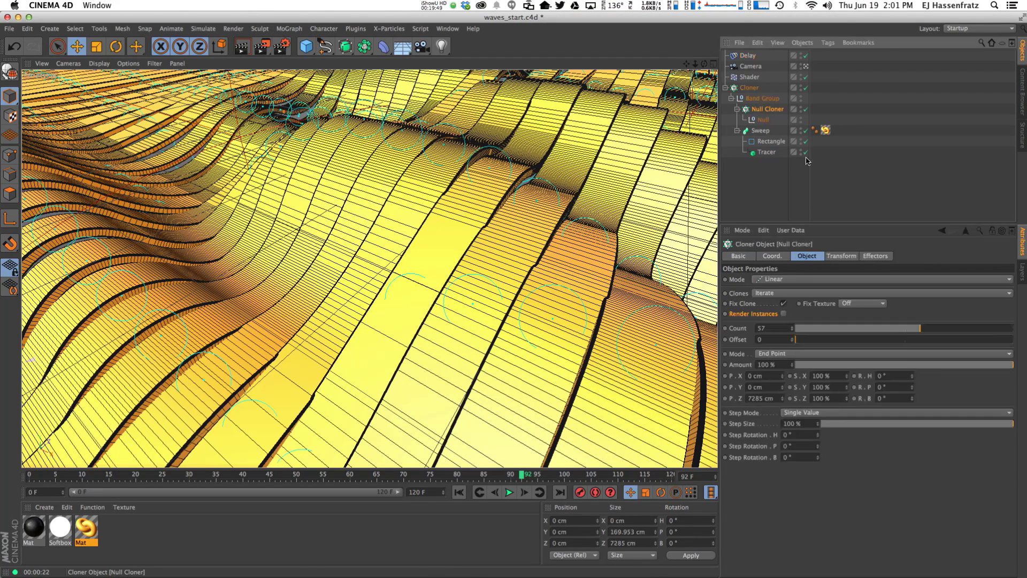
click(869, 293)
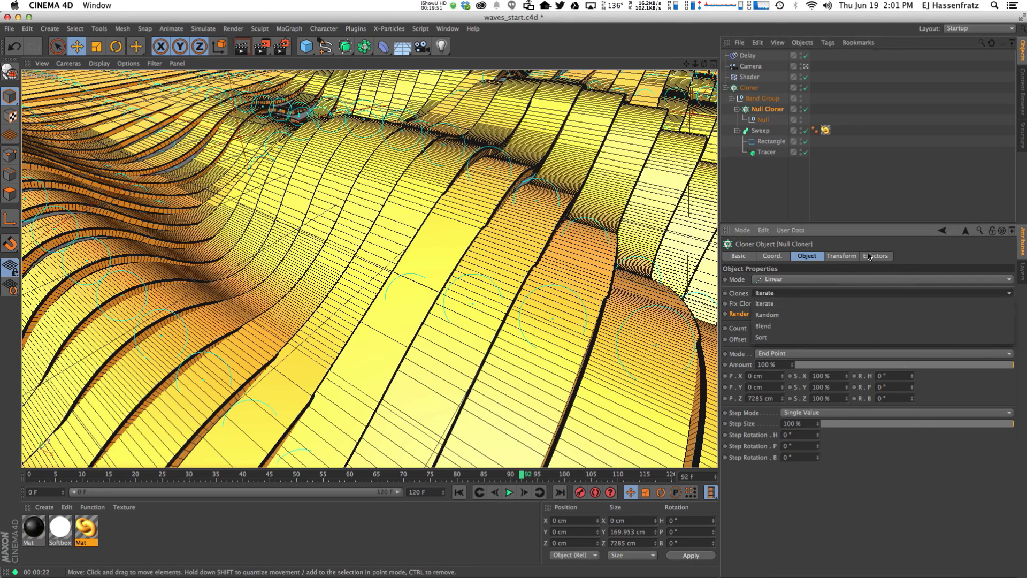
click(874, 257)
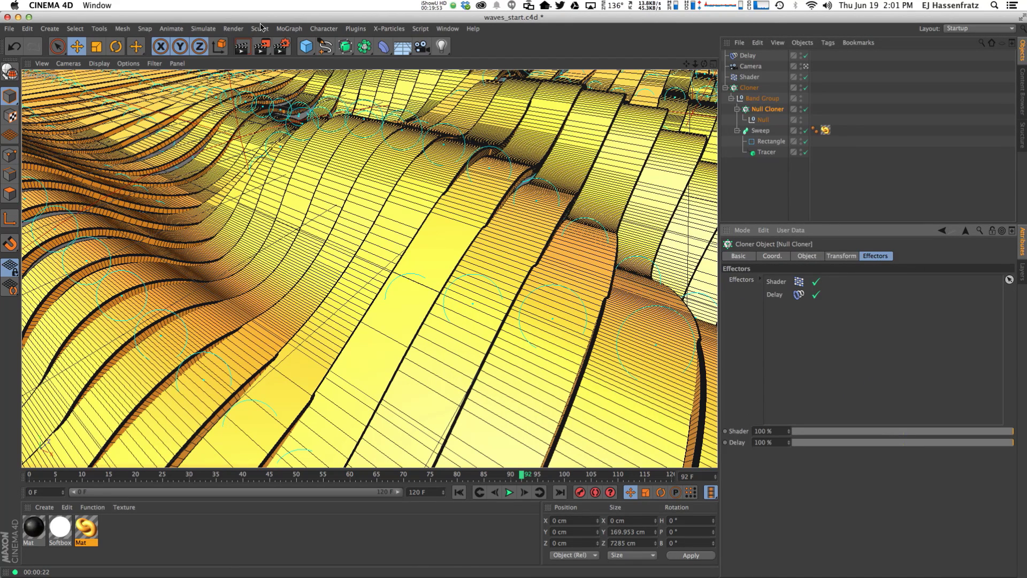
click(289, 28)
mouse_move(302, 47)
click(374, 122)
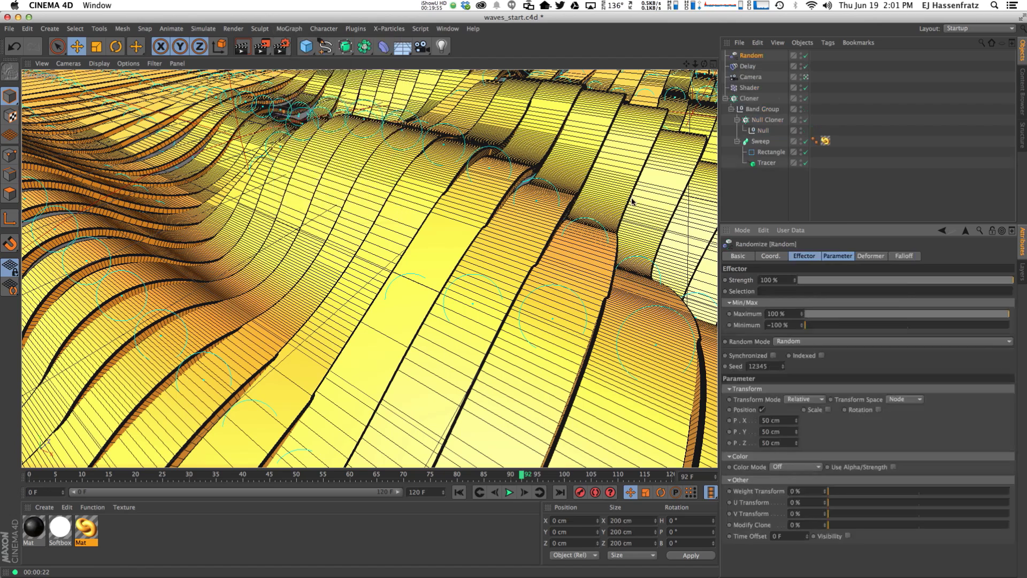
- Move the Random effector to the start of the Null Cloner's effector list, ahead of Shader and Delay
click(758, 120)
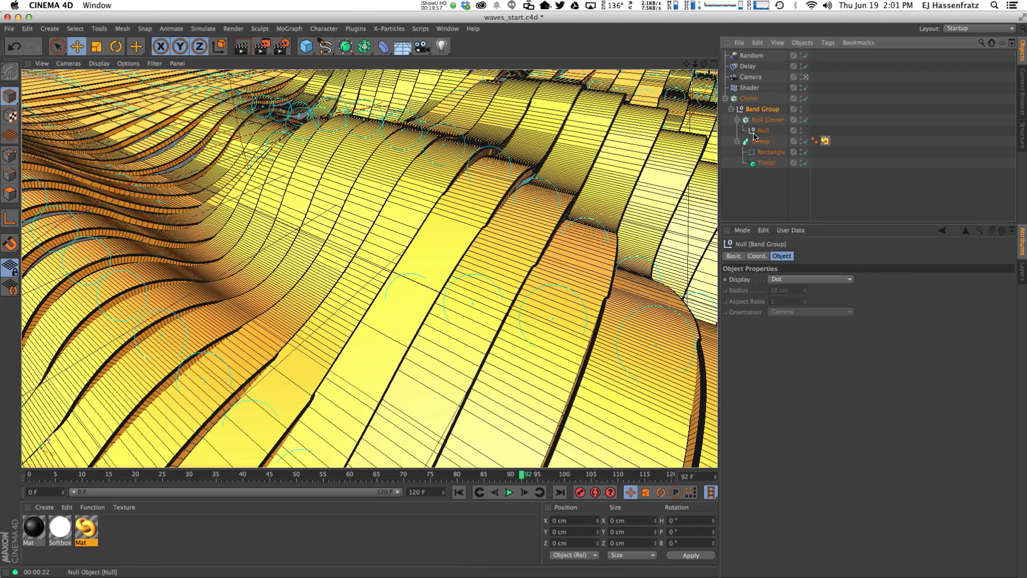
drag(784, 308, 784, 281)
double_click(784, 281)
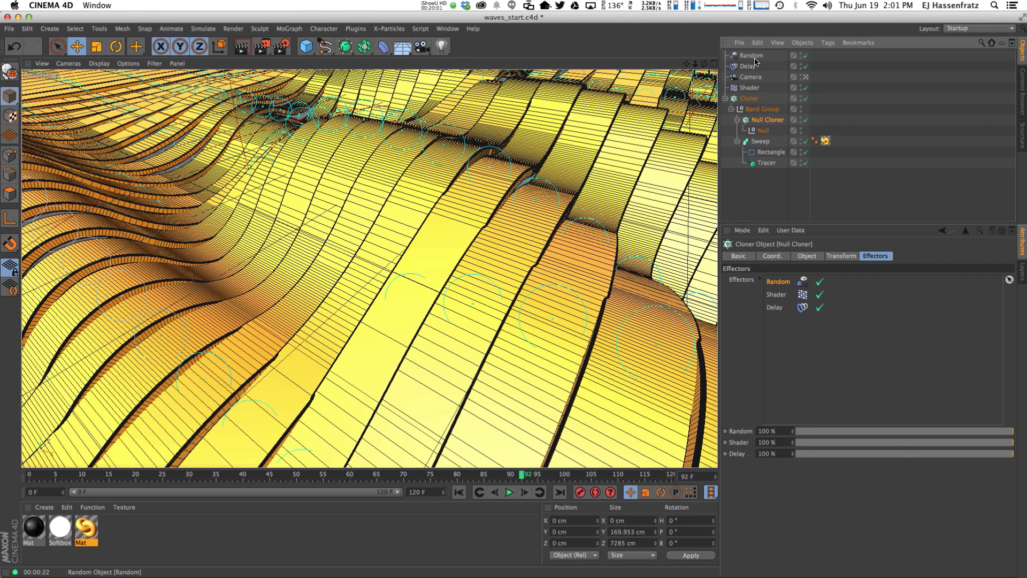
- Disable the Random effector's Position transform and set its Weight Transform to 100%
click(762, 410)
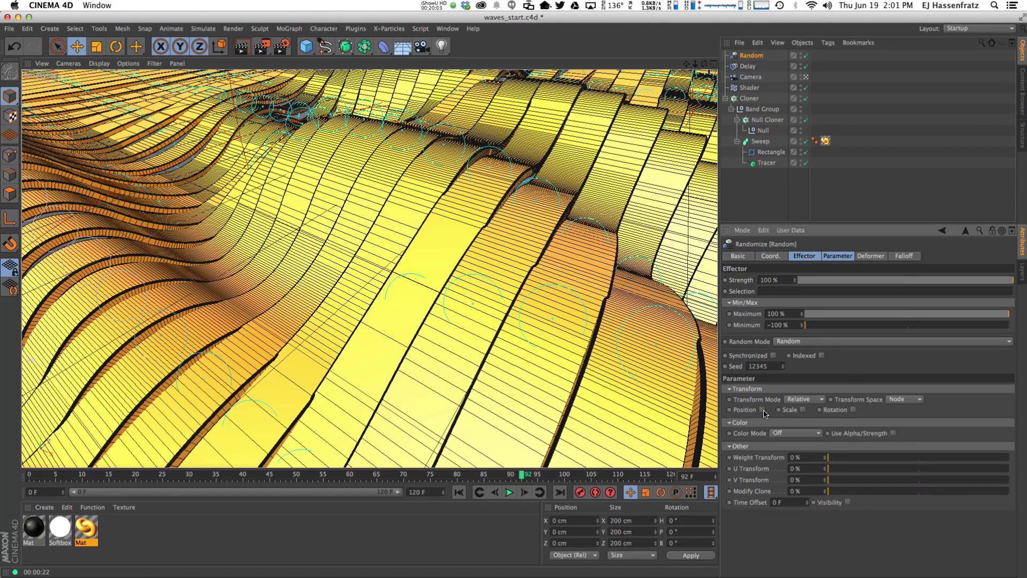
drag(853, 461, 971, 461)
drag(970, 460, 990, 460)
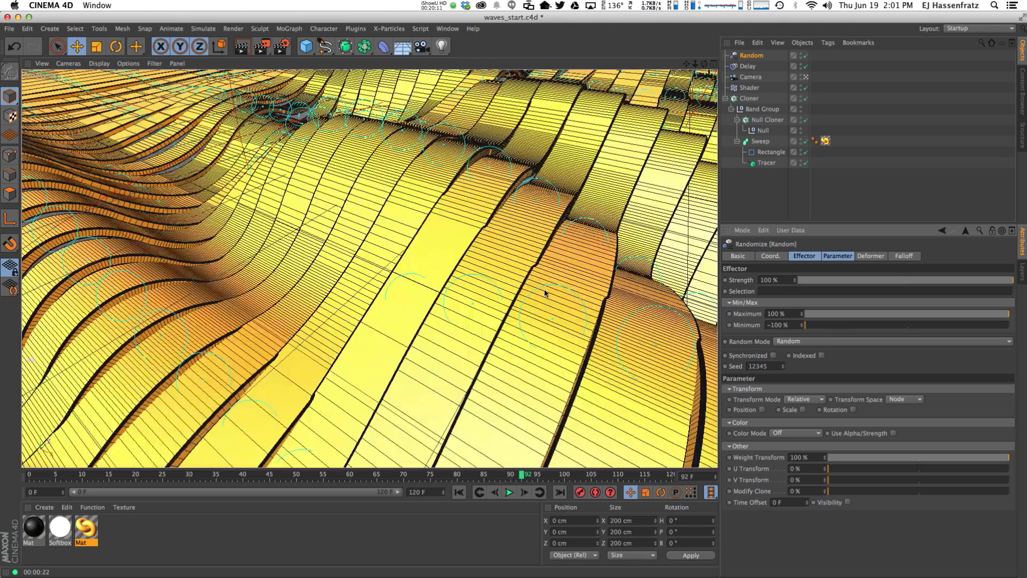
- Set the effector's Random Mode to Turbulence with an Animation Speed of 1%
click(802, 259)
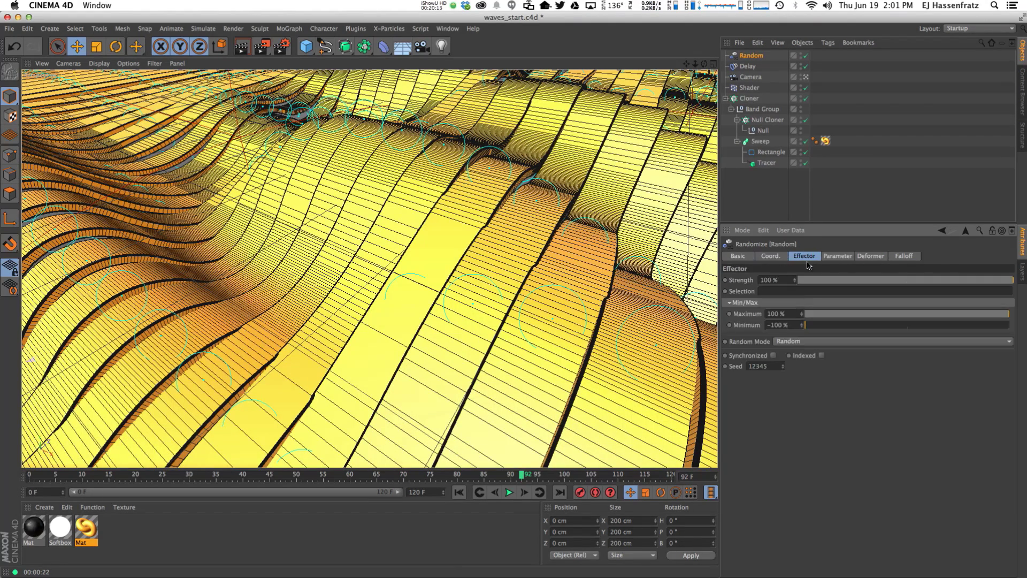
click(792, 341)
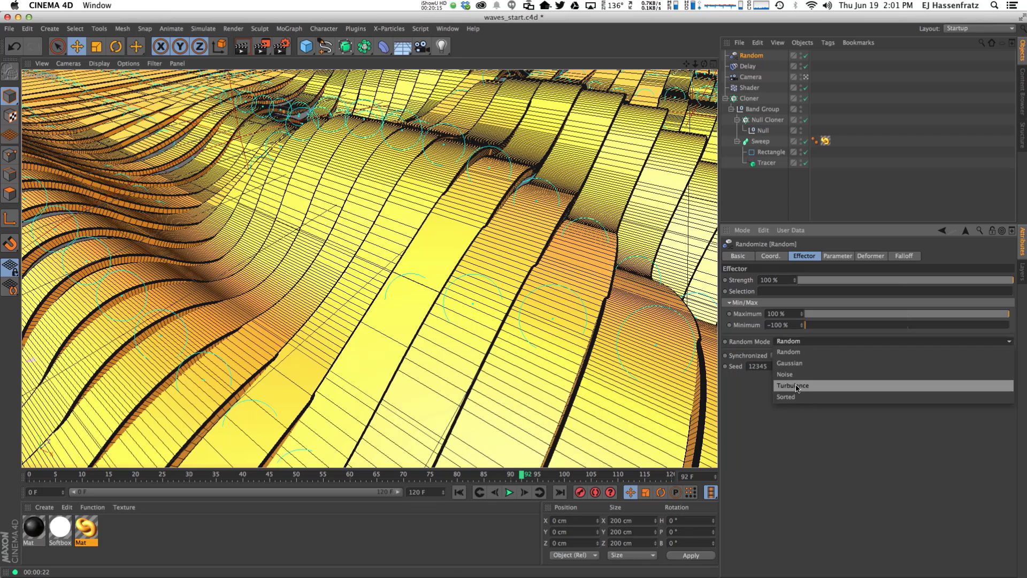
click(800, 386)
text(1)
key(Return)
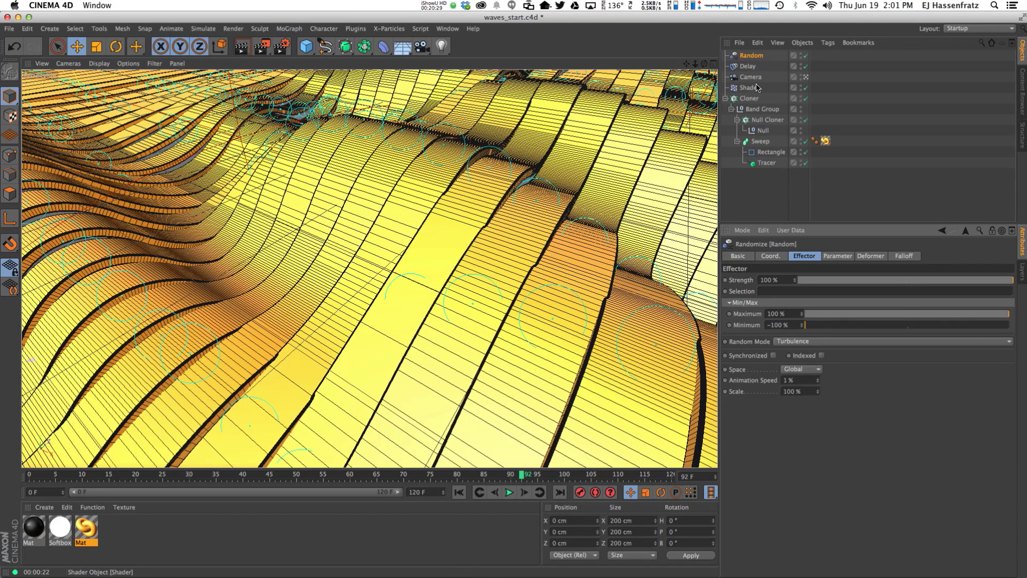
- Set the turbulence Scale to 50% and examine the wider area of strips
drag(806, 394, 757, 394)
text(50)
key(Return)
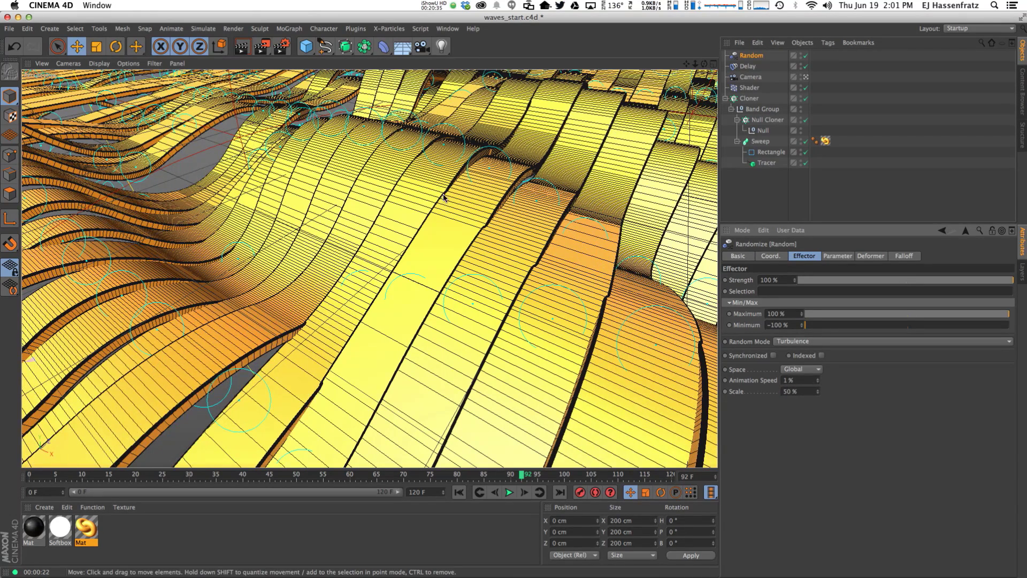
scroll(337, 256, down, 10)
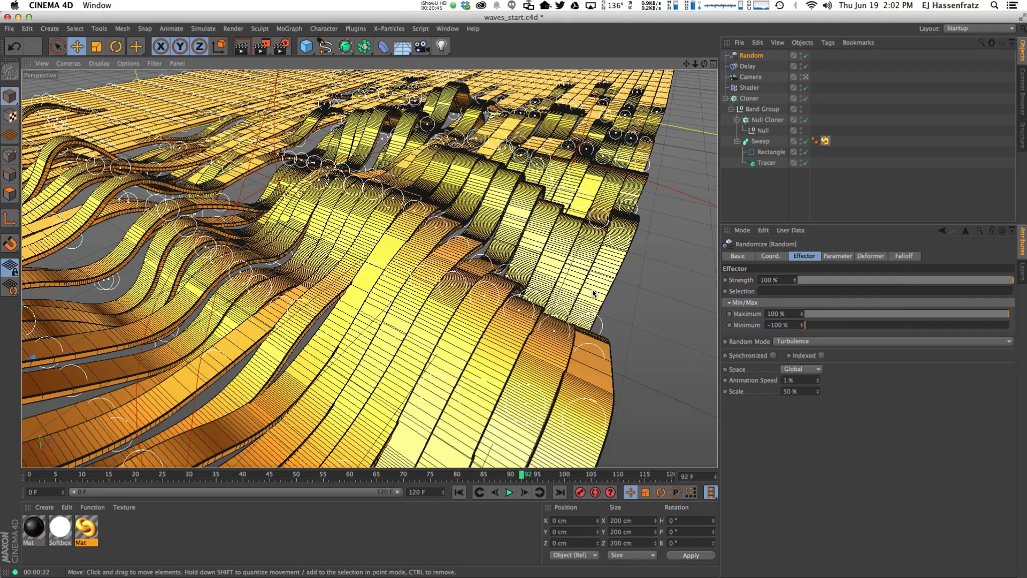
- Try turbulence Scale values of 10% and 150%, and settle on 300%
click(797, 391)
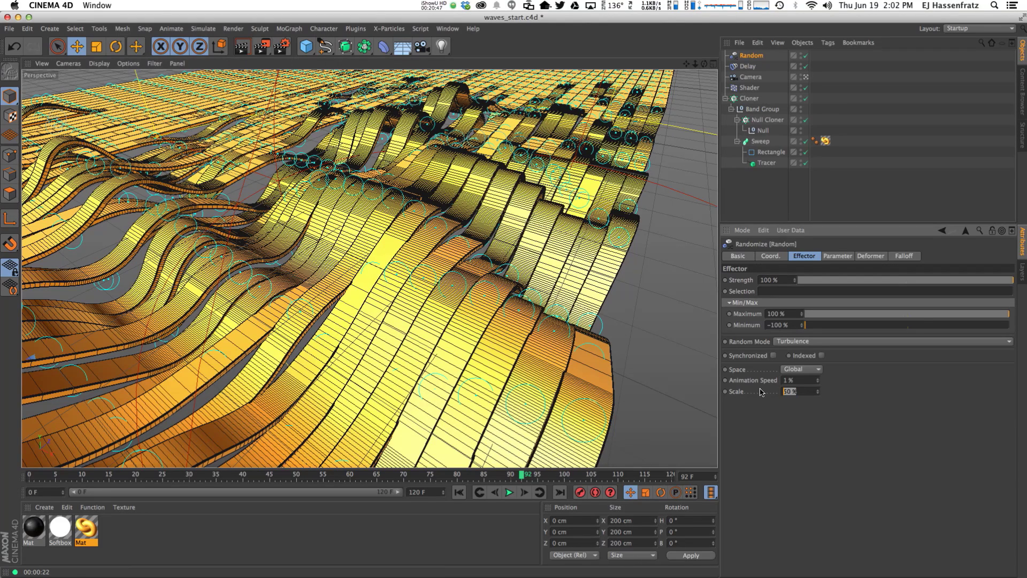
text(1)
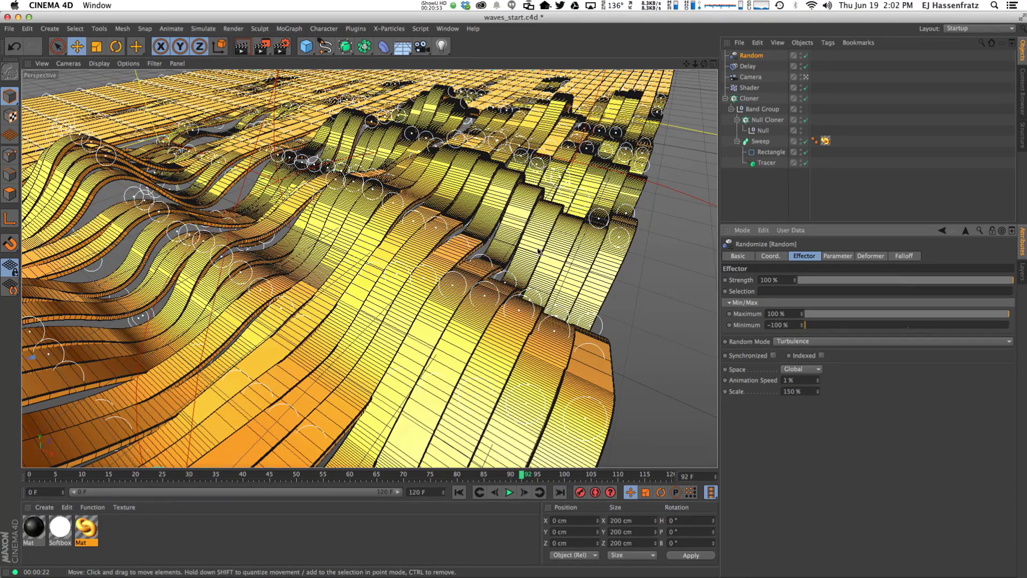
text(300)
key(Return)
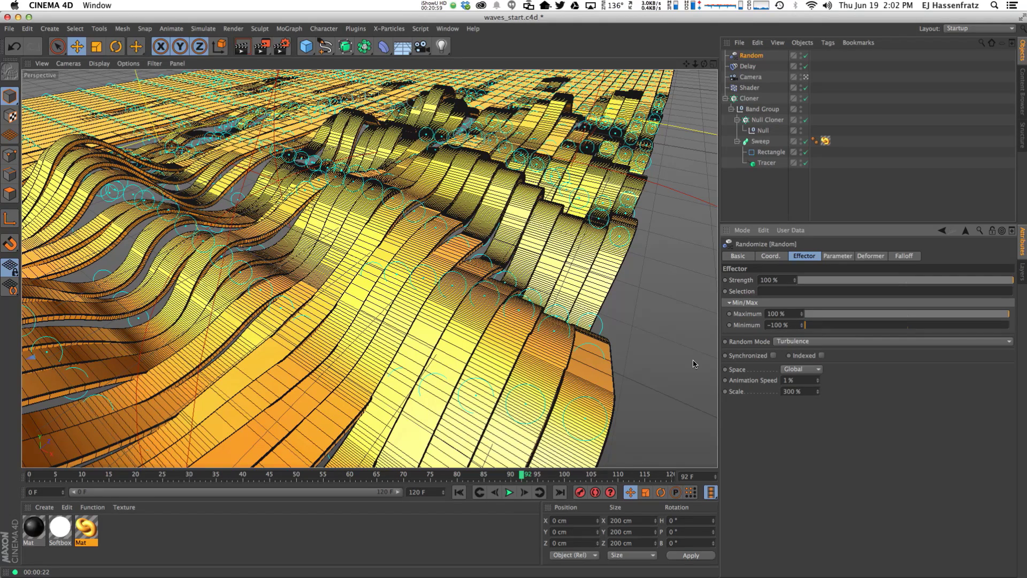
- Bring the Picture Viewer into view and scrub through the rendered strip animation to frame 107
drag(0, 179, 387, 101)
mouse_move(216, 397)
mouse_down()
mouse_move(344, 397)
mouse_move(249, 396)
mouse_up()
drag(332, 102, 569, 136)
drag(438, 427, 645, 332)
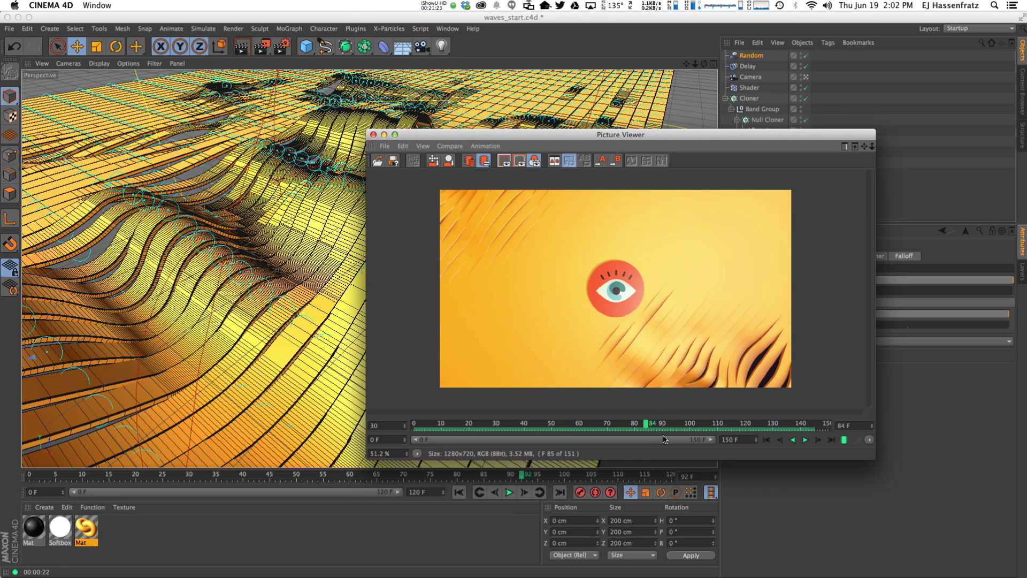
drag(650, 424, 710, 426)
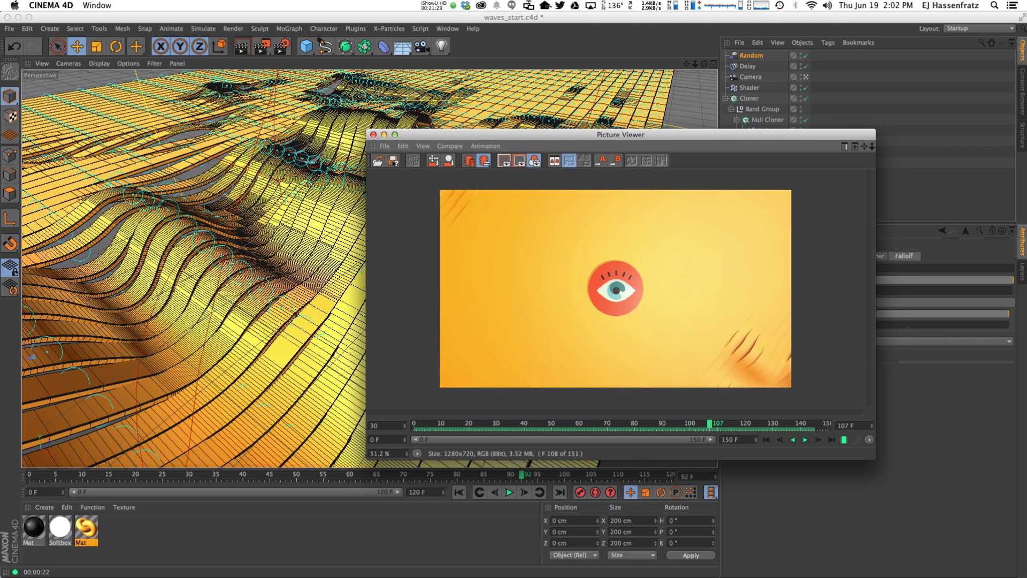
- Switch to Chrome, replay the betfair reference video on Vimeo, and return to the Picture Viewer to compare it with the render
key(super+Tab)
click(203, 421)
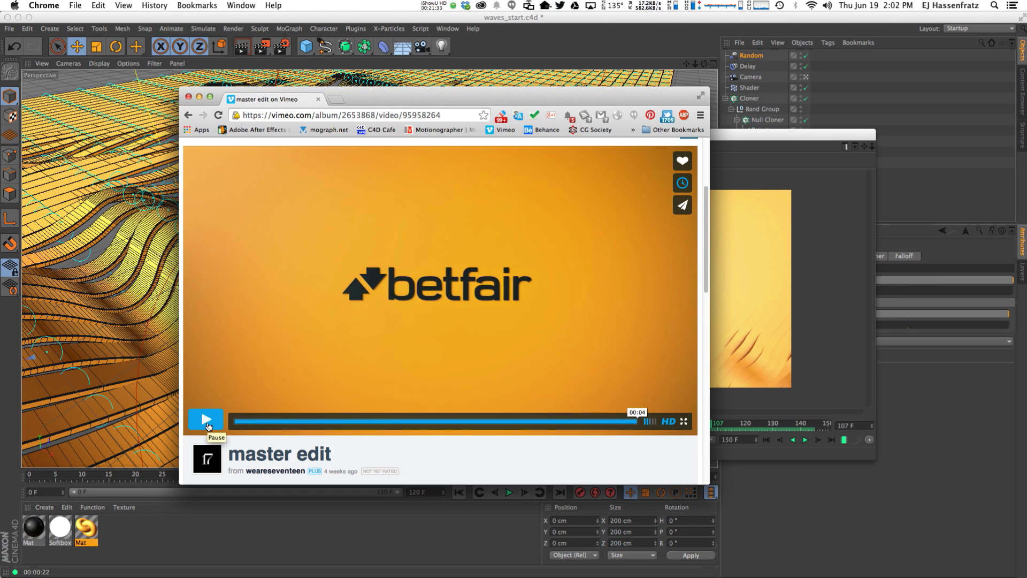
click(208, 426)
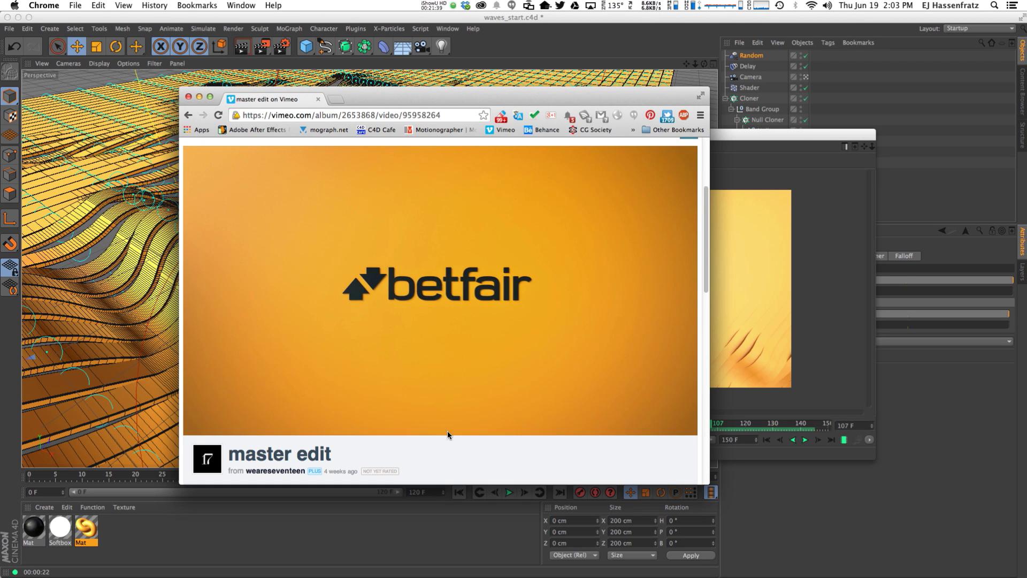
drag(253, 425, 396, 424)
click(206, 420)
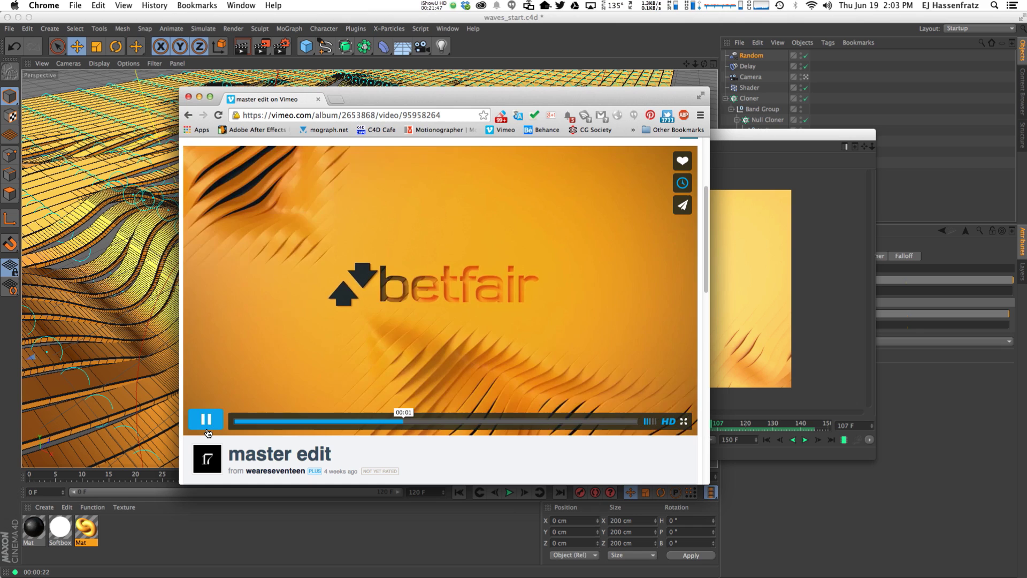
click(207, 428)
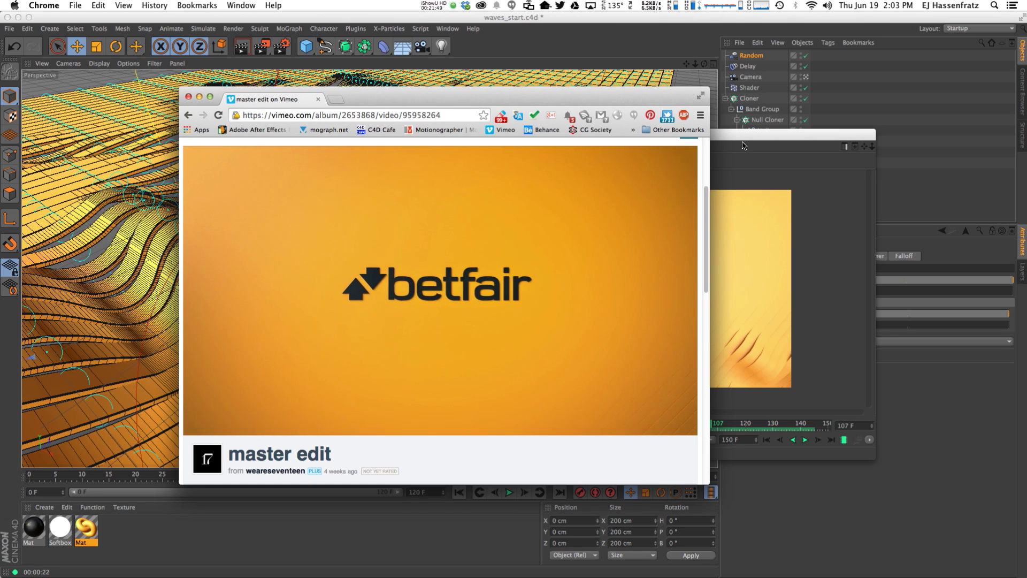
click(772, 210)
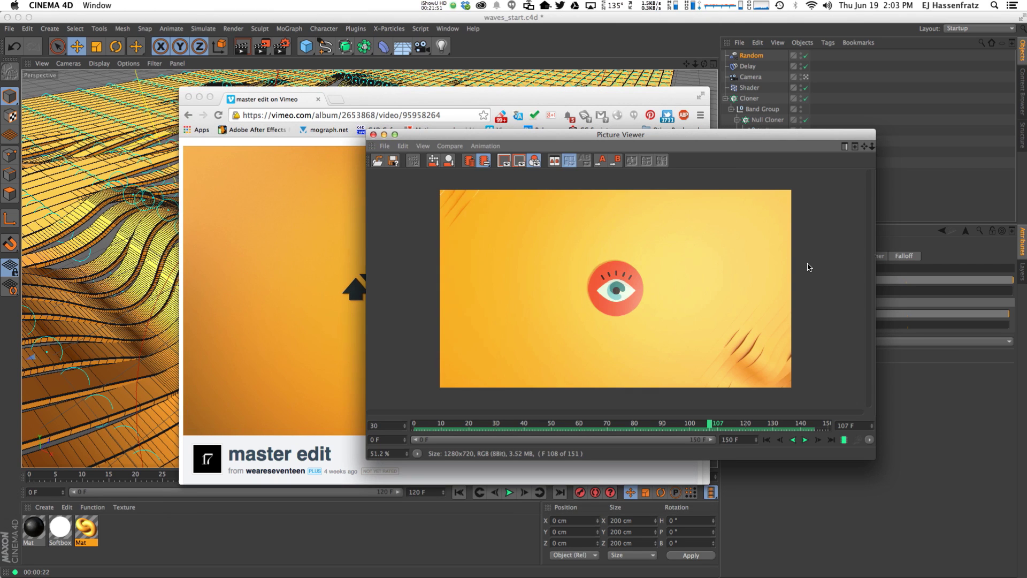